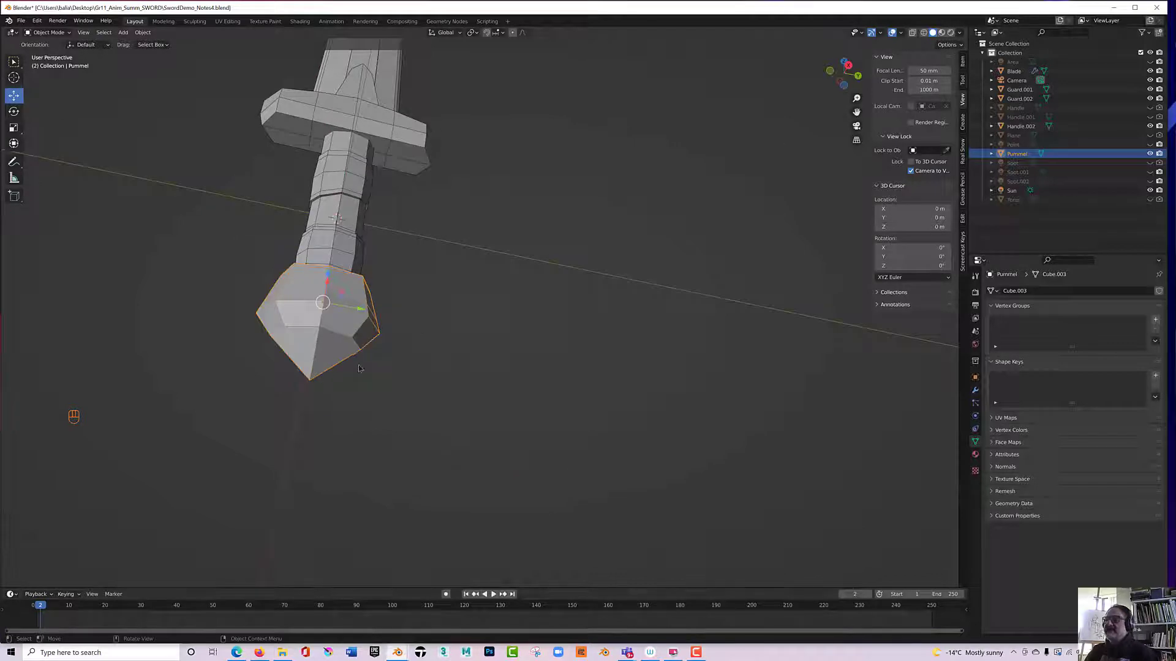
Examine the finished pummel's mesh in Edit Mode from several sides to see how its faces and loops are arranged.
middle_click_drag(329, 355, 321, 358)
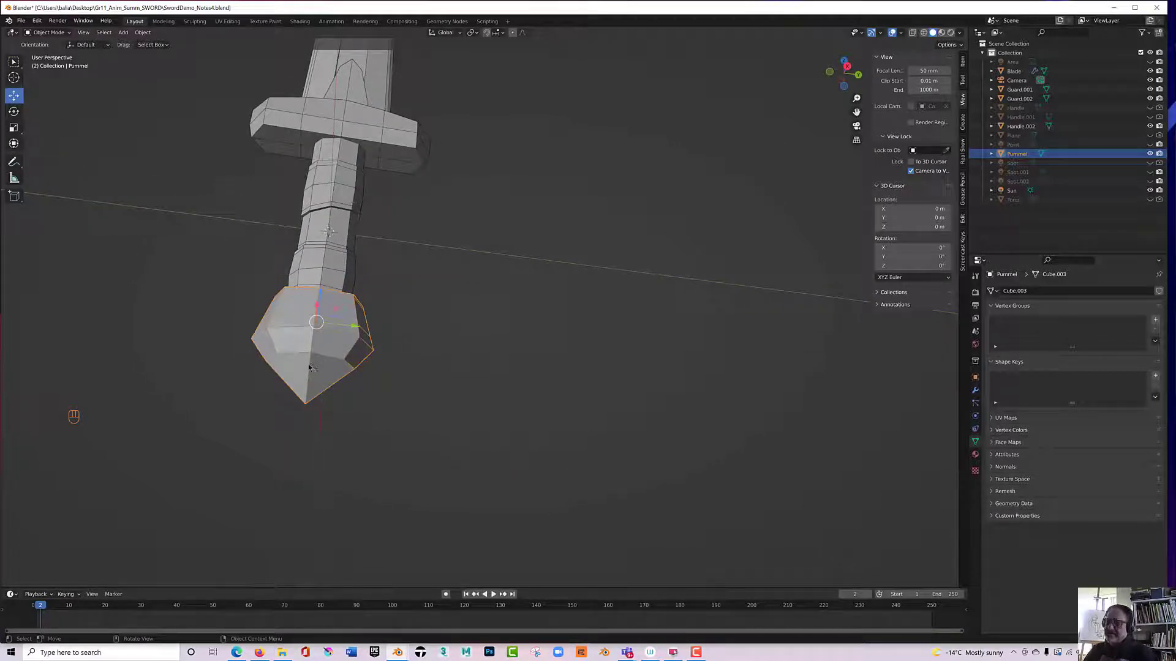
key("Tab")
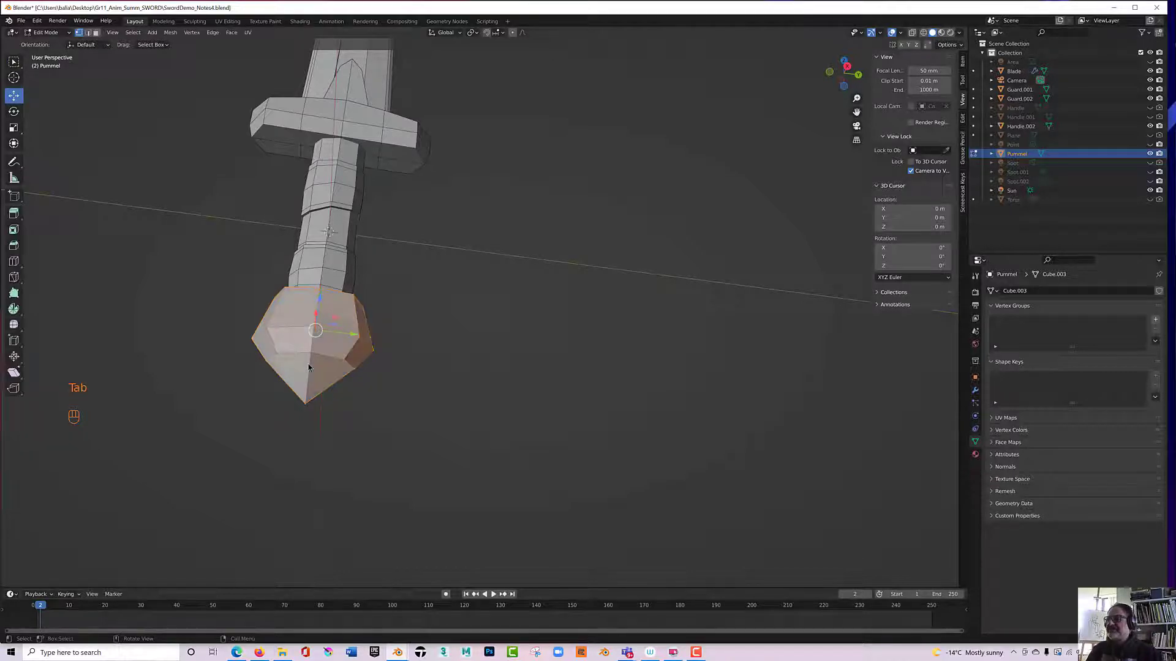
middle_click_drag(308, 334, 275, 352)
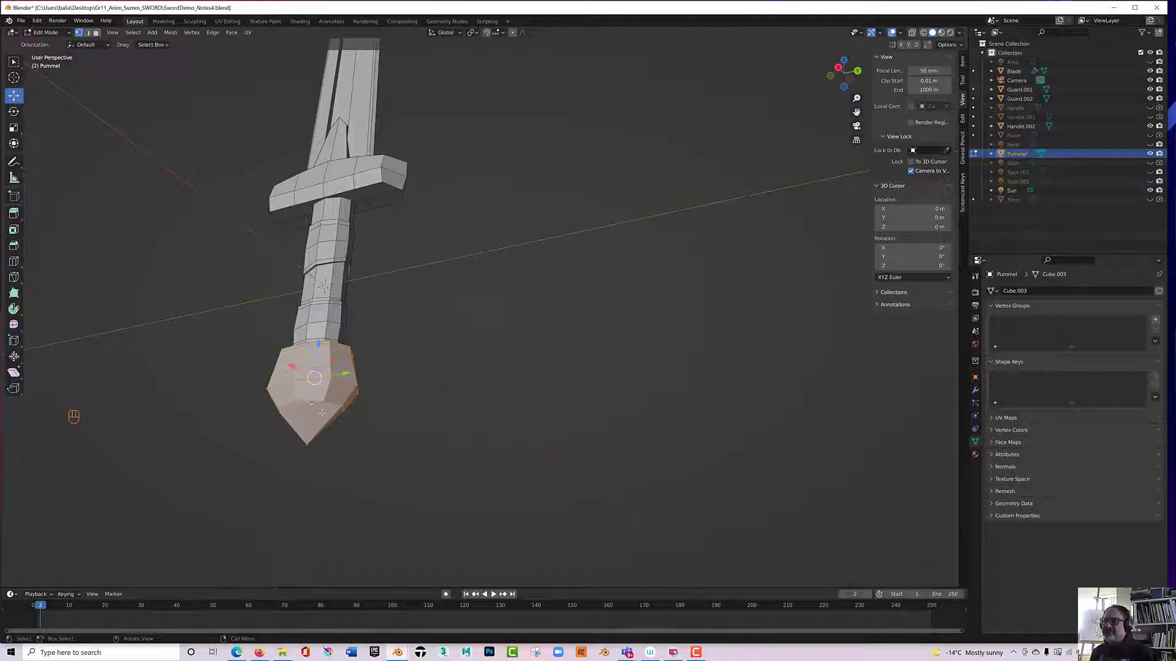
left_click(13, 261)
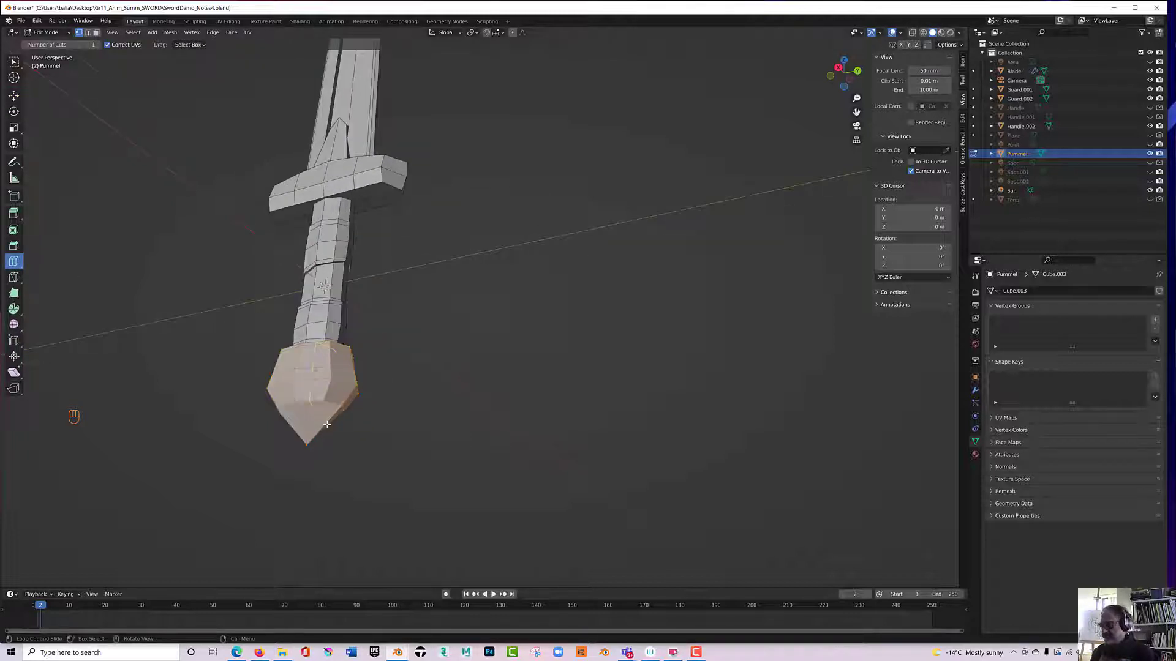
middle_click_drag(318, 424, 313, 462)
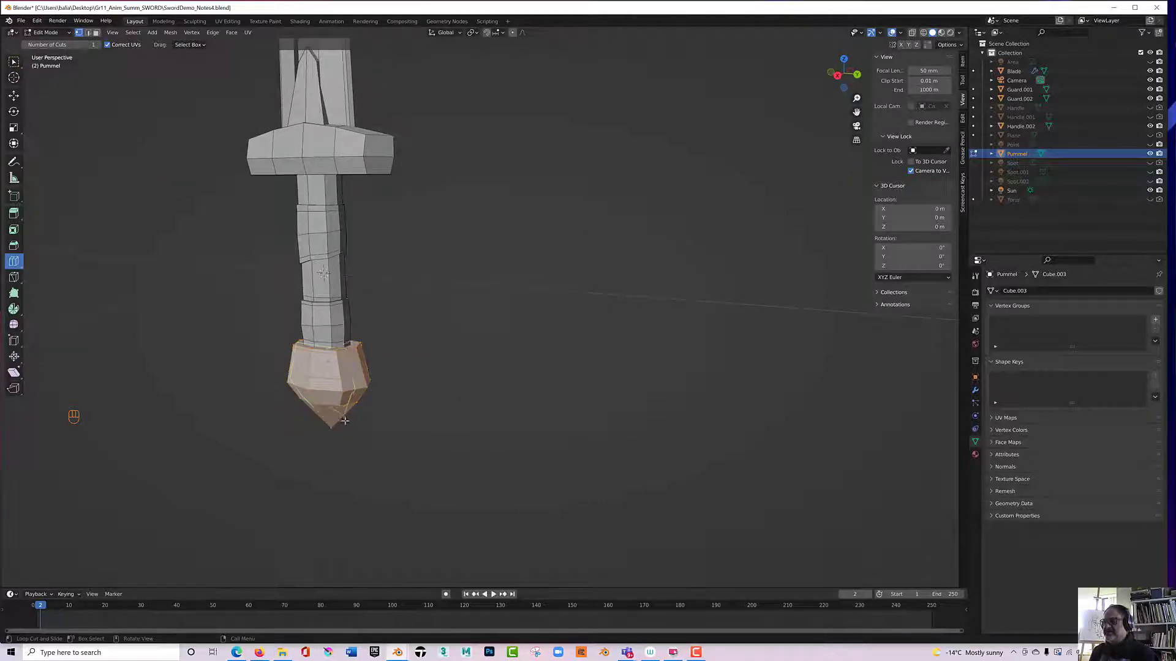
middle_click_drag(346, 415, 303, 337)
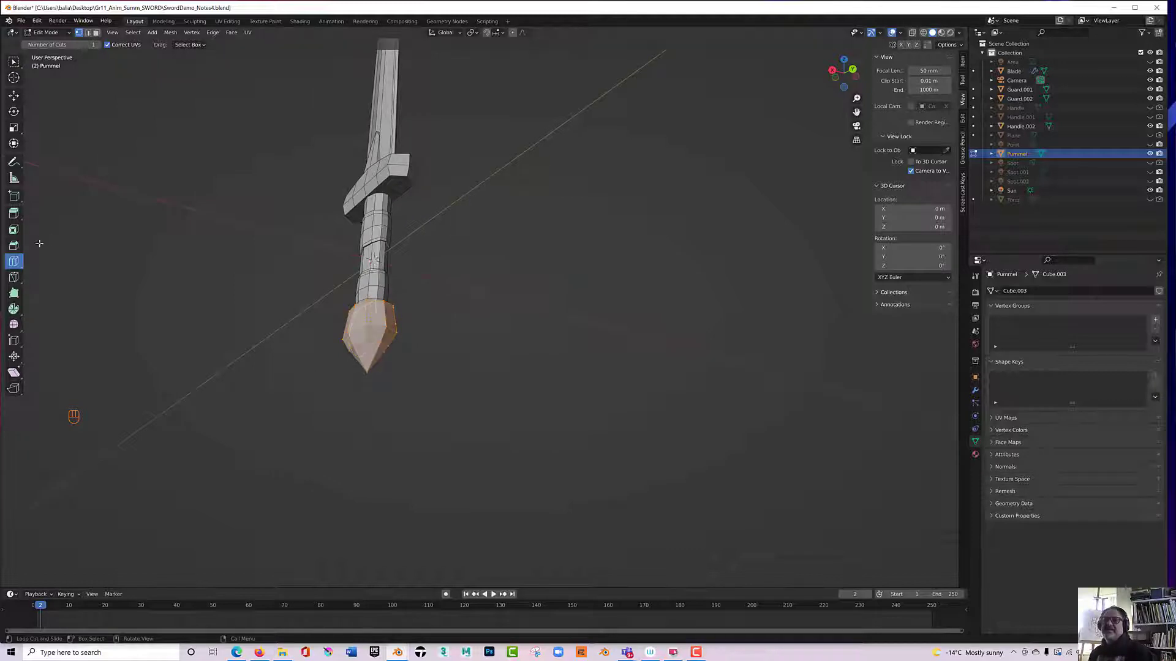
left_click(14, 95)
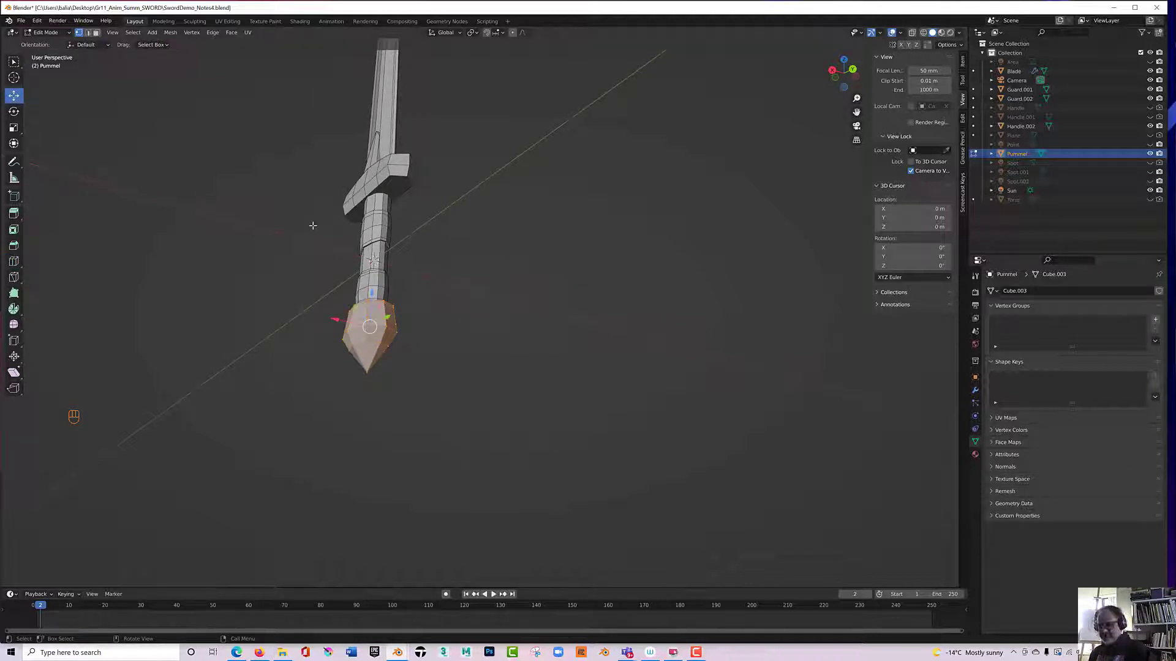
key("Tab")
Add a cube mesh and move it along the Y axis until it stands clear beside the sword's handle.
middle_click_drag(315, 228, 463, 277)
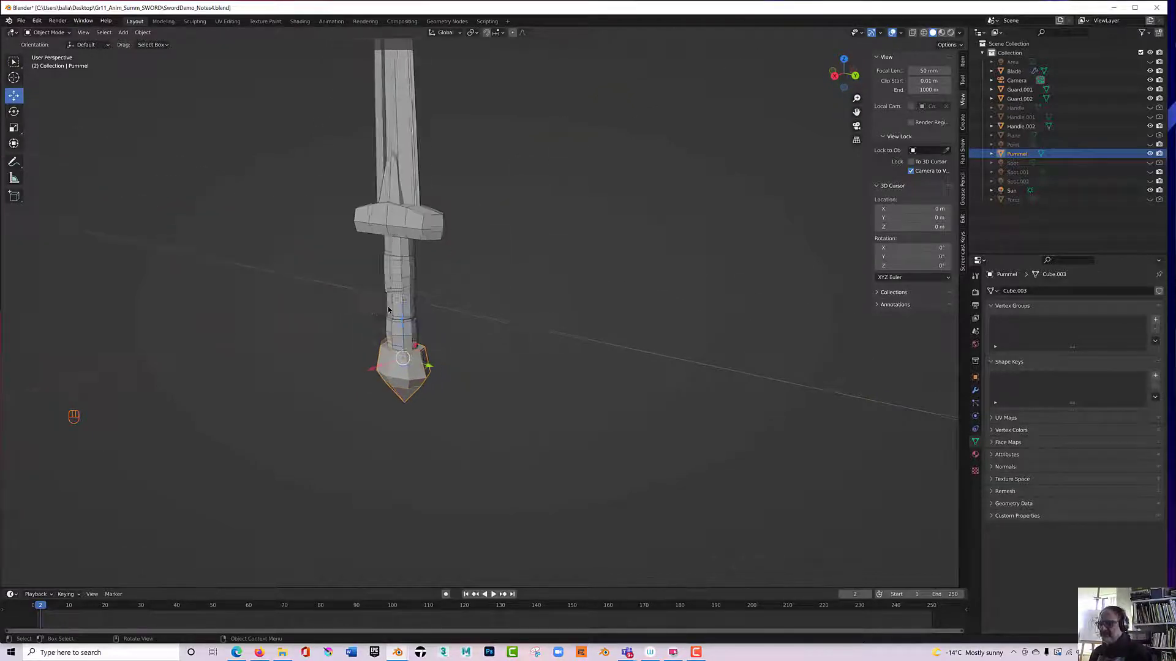
scroll(388, 309, "up", 2)
key("shift+a")
mouse_move(389, 307)
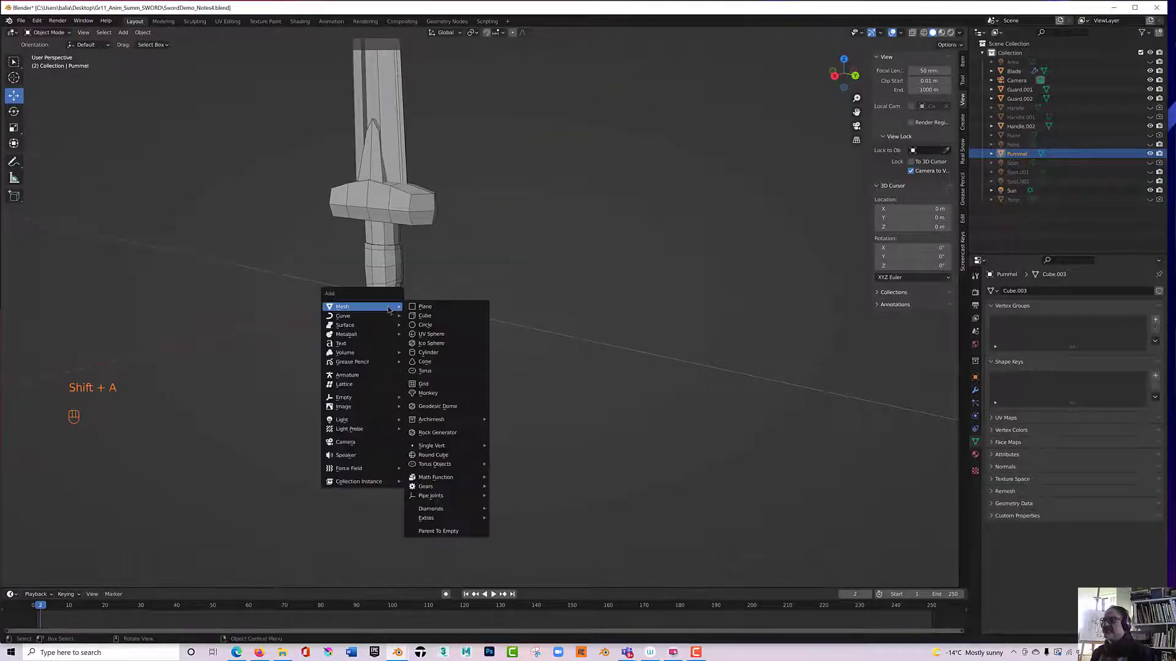
left_click(423, 316)
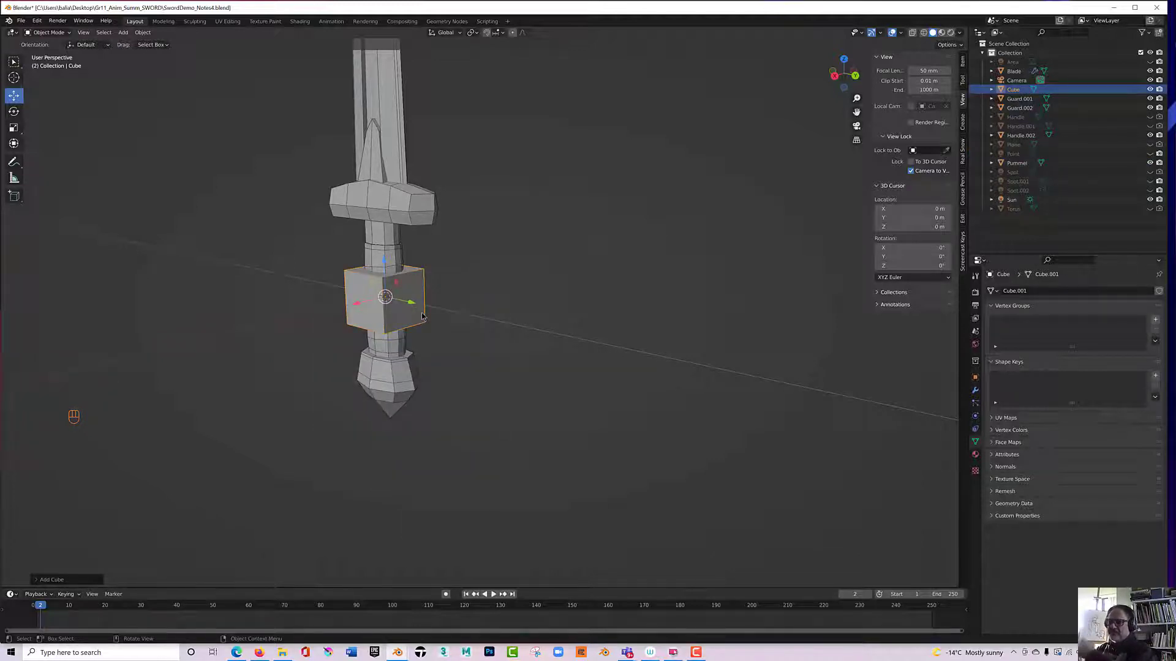
key("g")
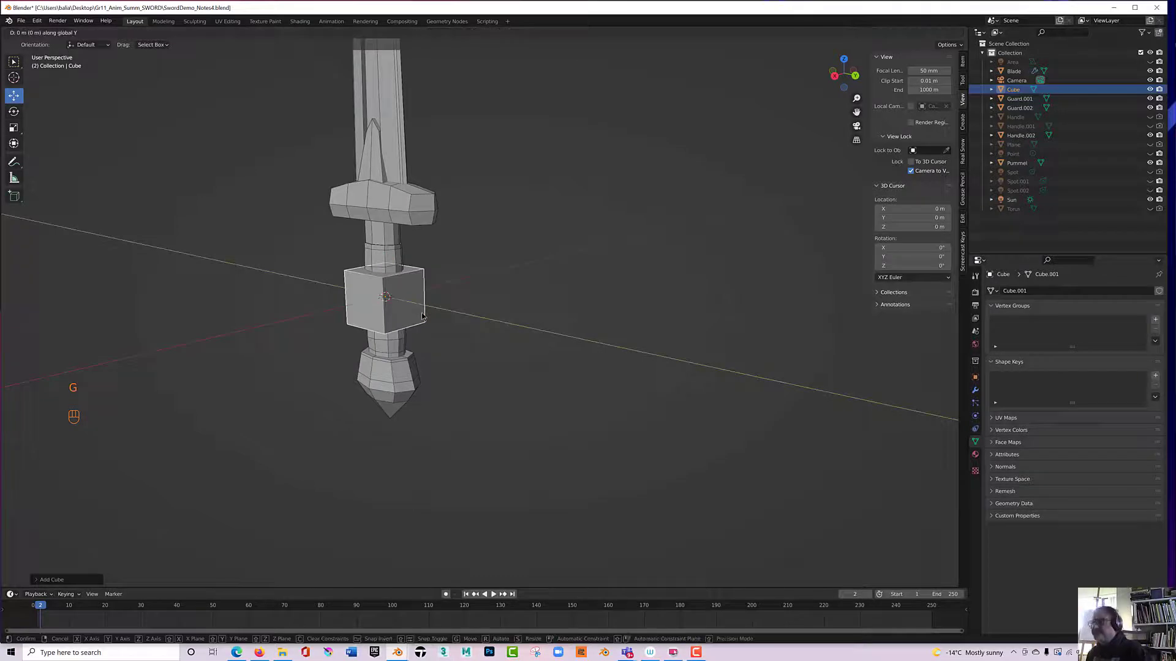
left_click(550, 326)
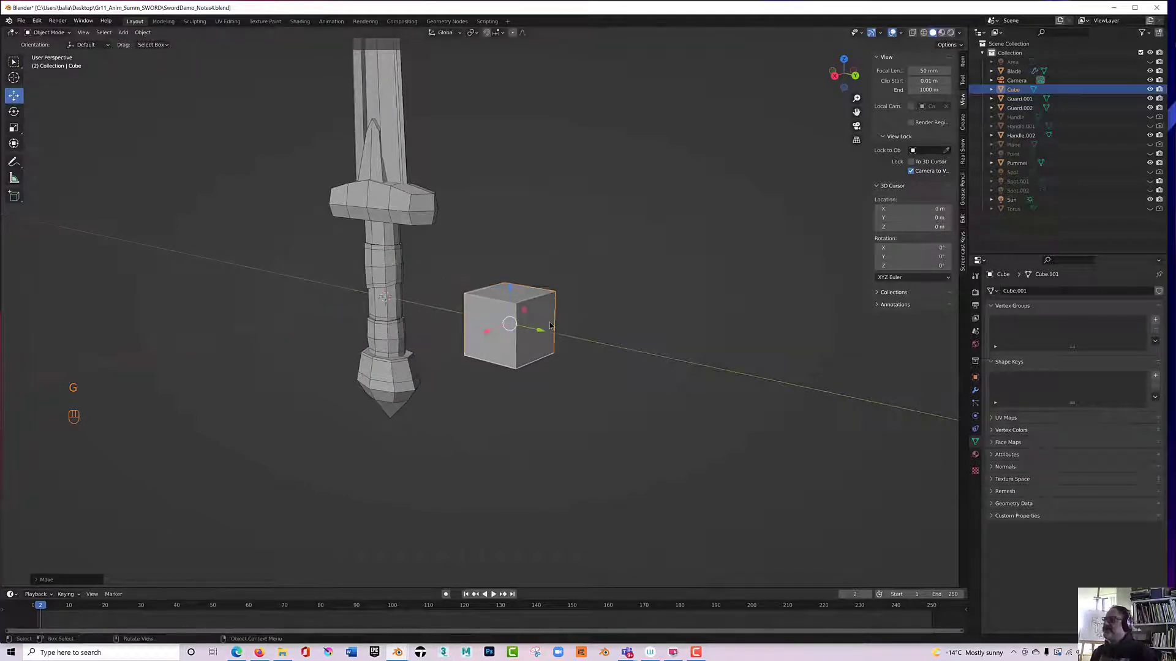
Scale the new cube down slightly along the X axis so it becomes a narrower block.
middle_click_drag(534, 313, 479, 347)
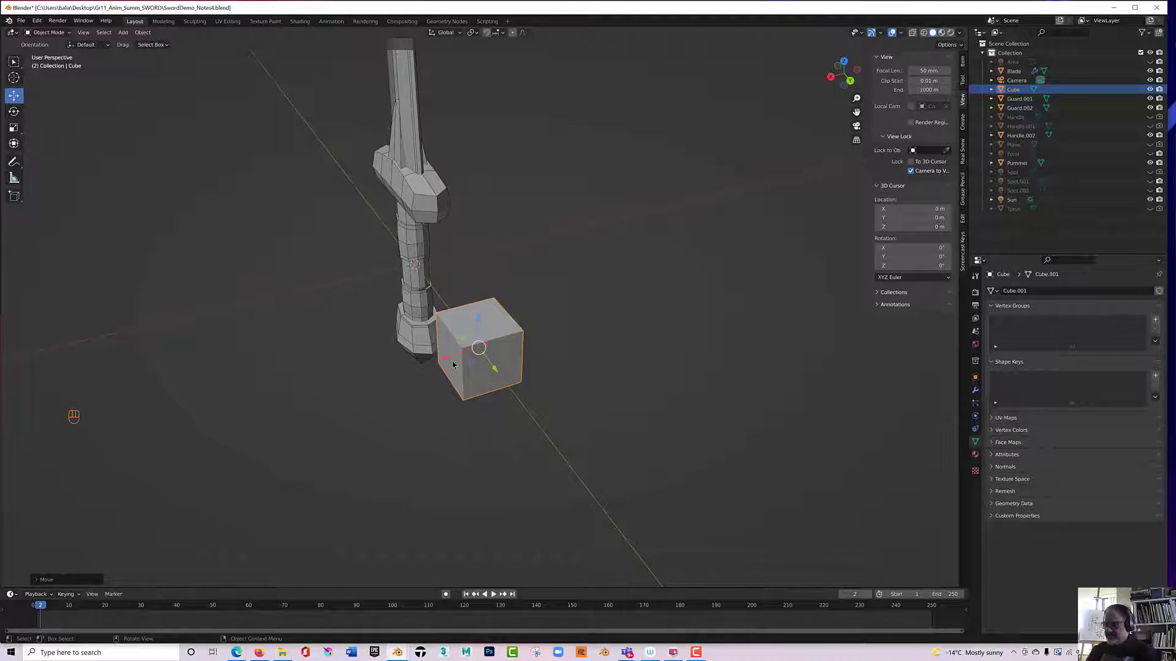
key("s")
key("x")
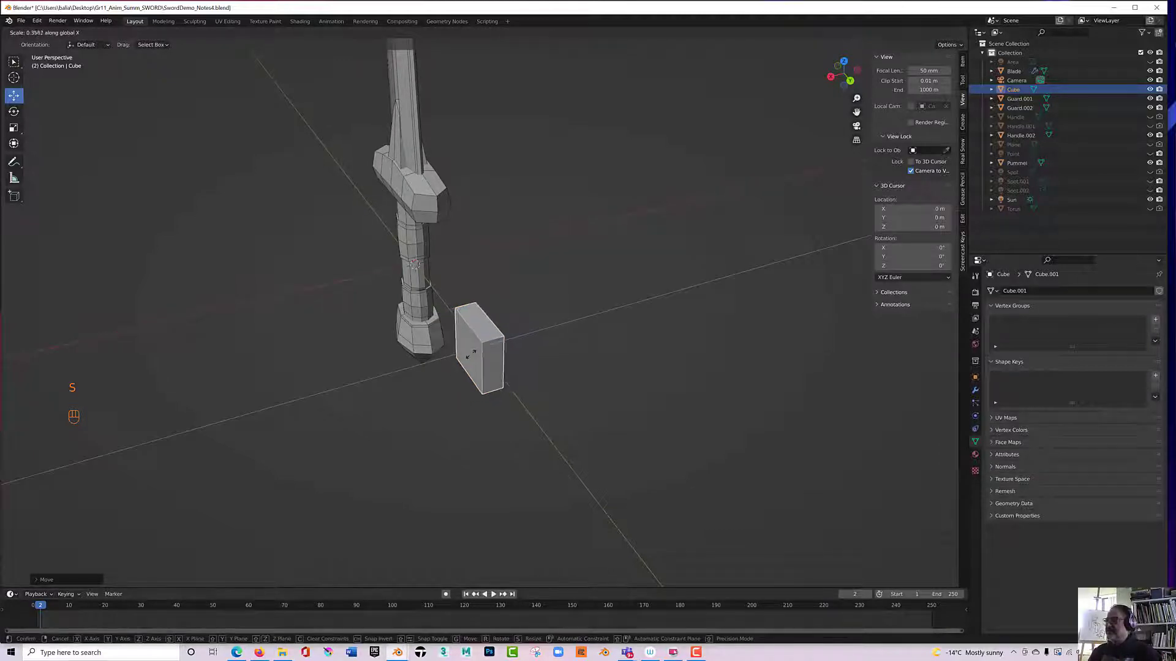
left_click(463, 360)
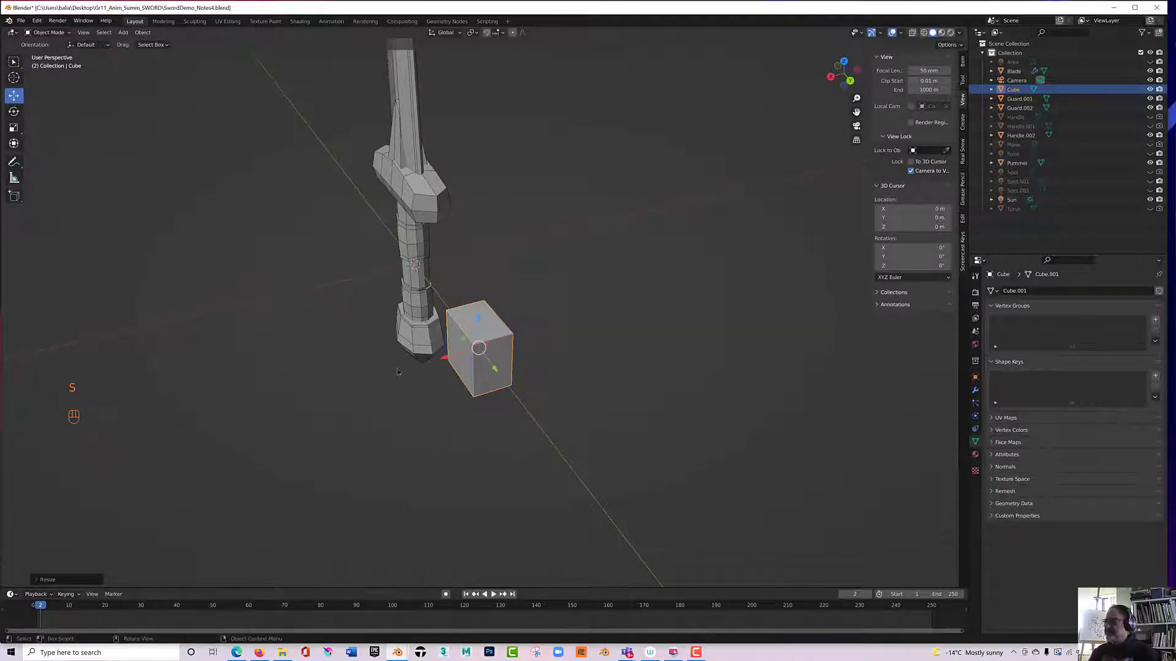
Rename the cube object as Pummel_02.
middle_click_drag(397, 372, 406, 359)
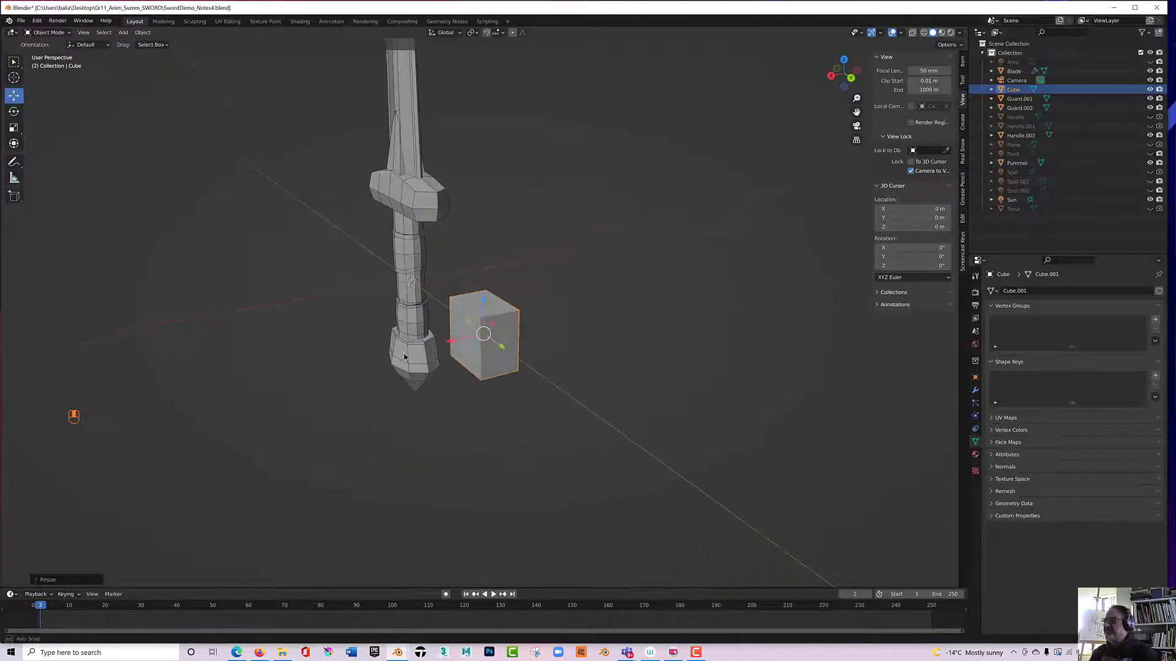
double_click(1022, 91)
type("P")
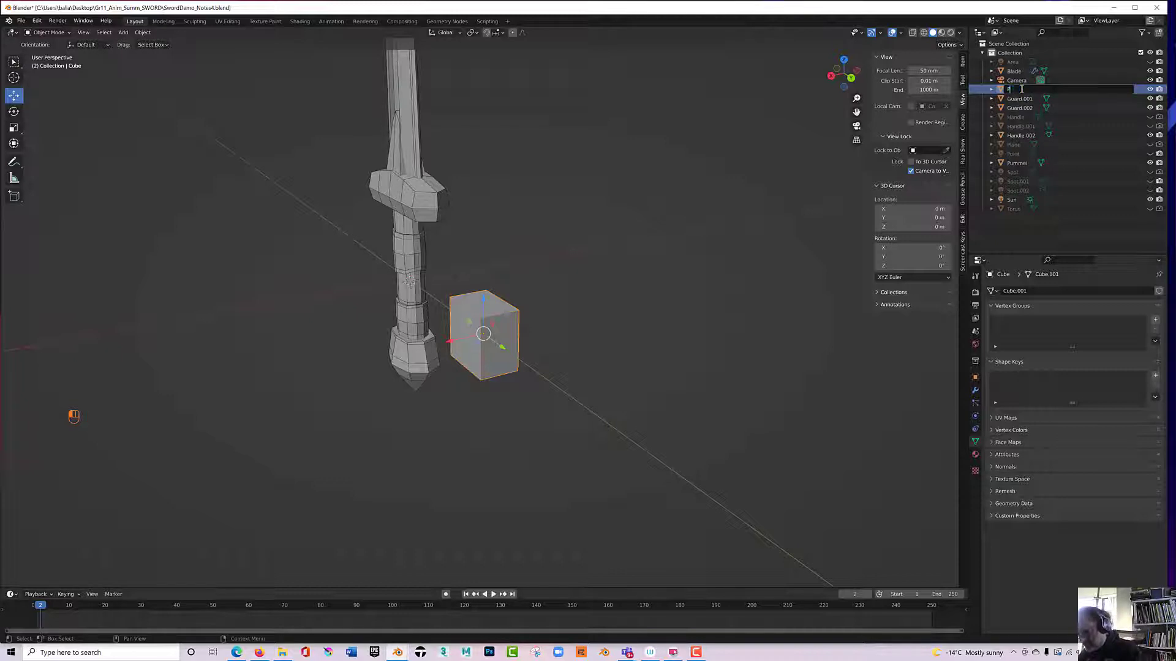
type("umm")
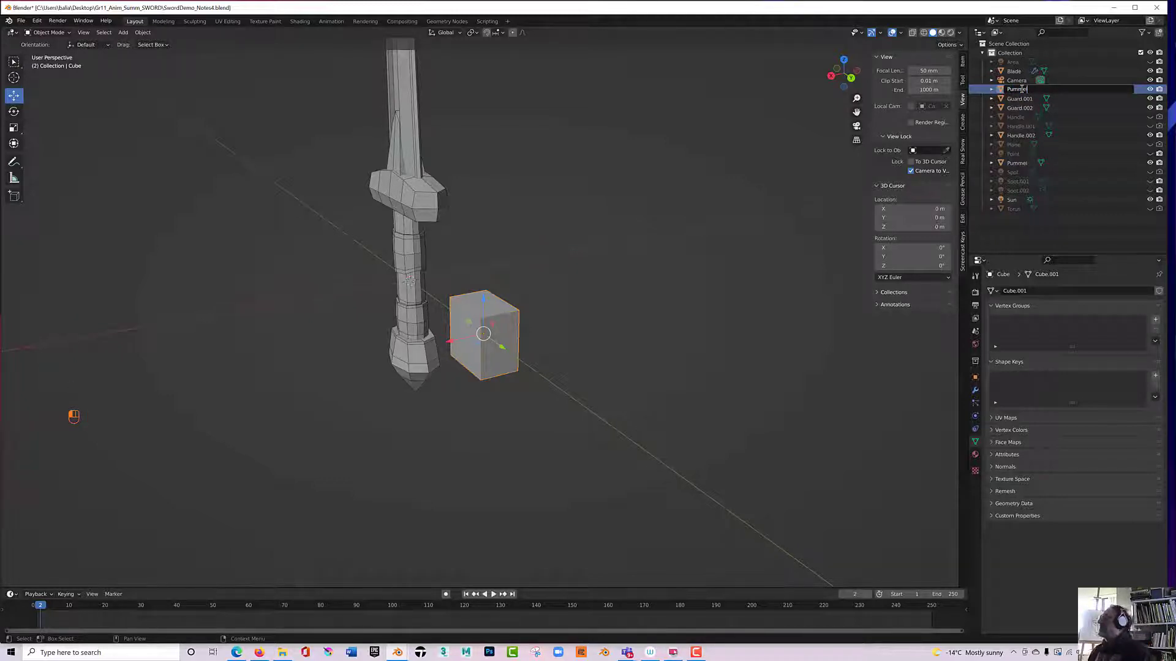
type("el_02")
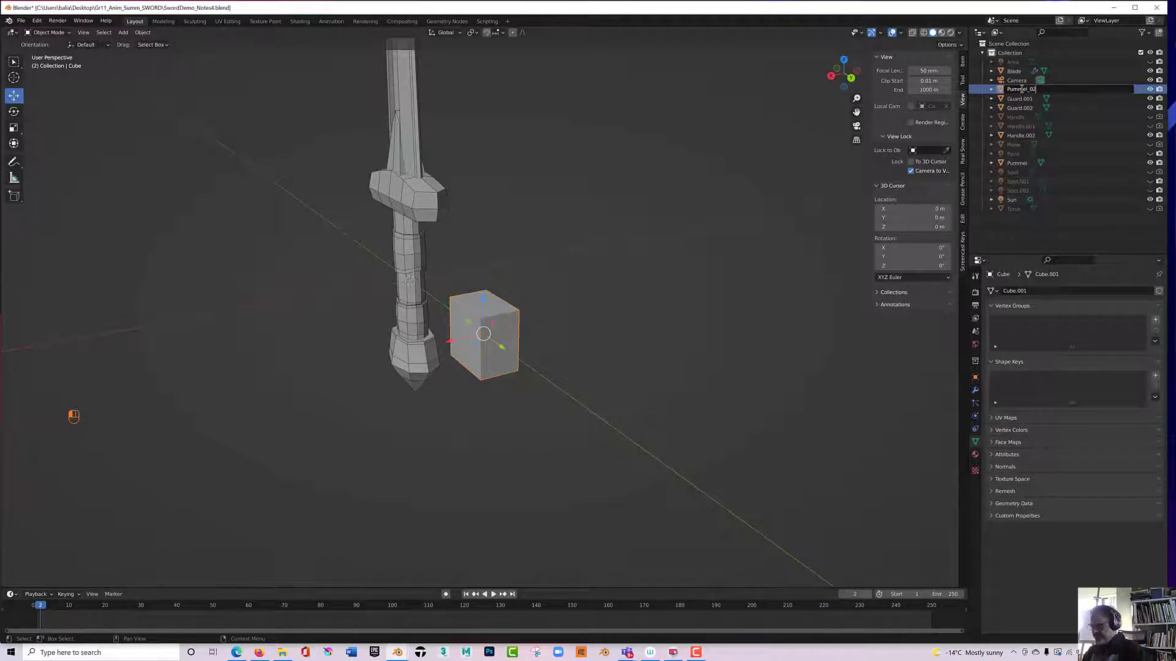
key("Return")
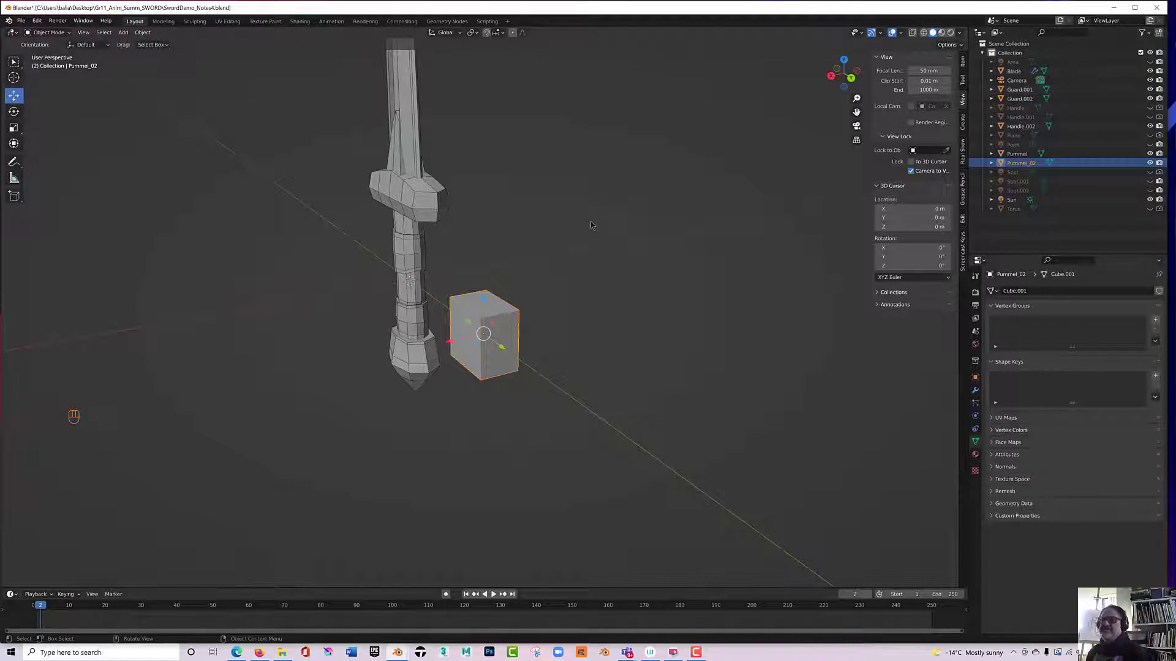
Add two perpendicular vertical loop cuts through the middle of the Pummel_02 block in Edit Mode.
middle_click_drag(590, 225, 534, 300)
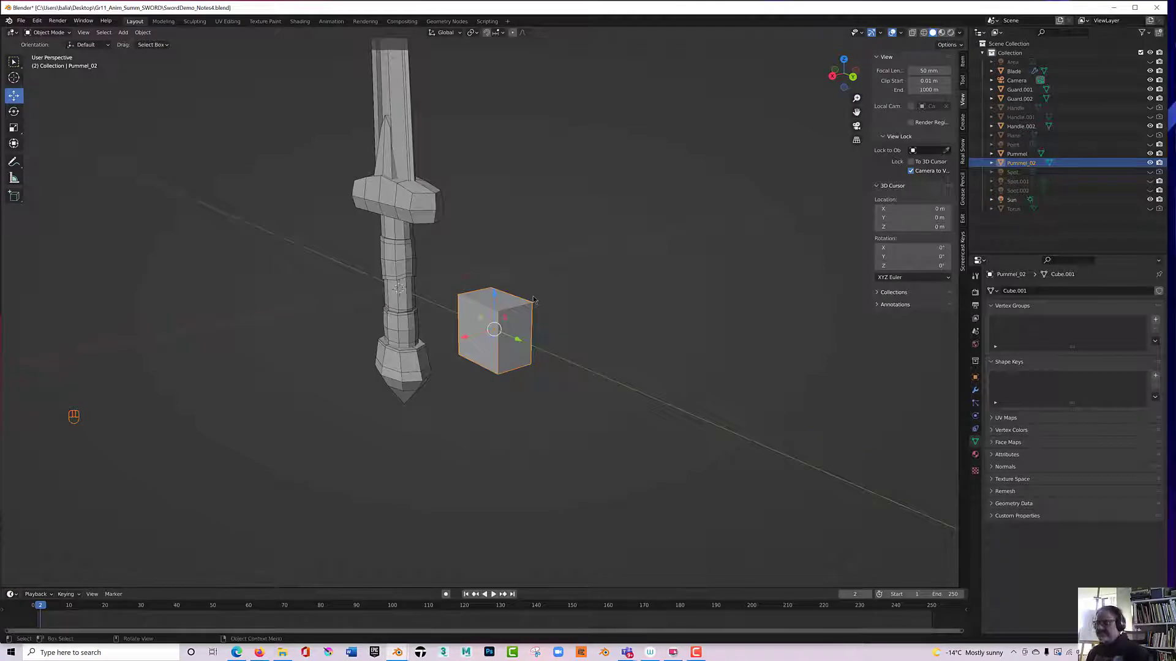
key("Tab")
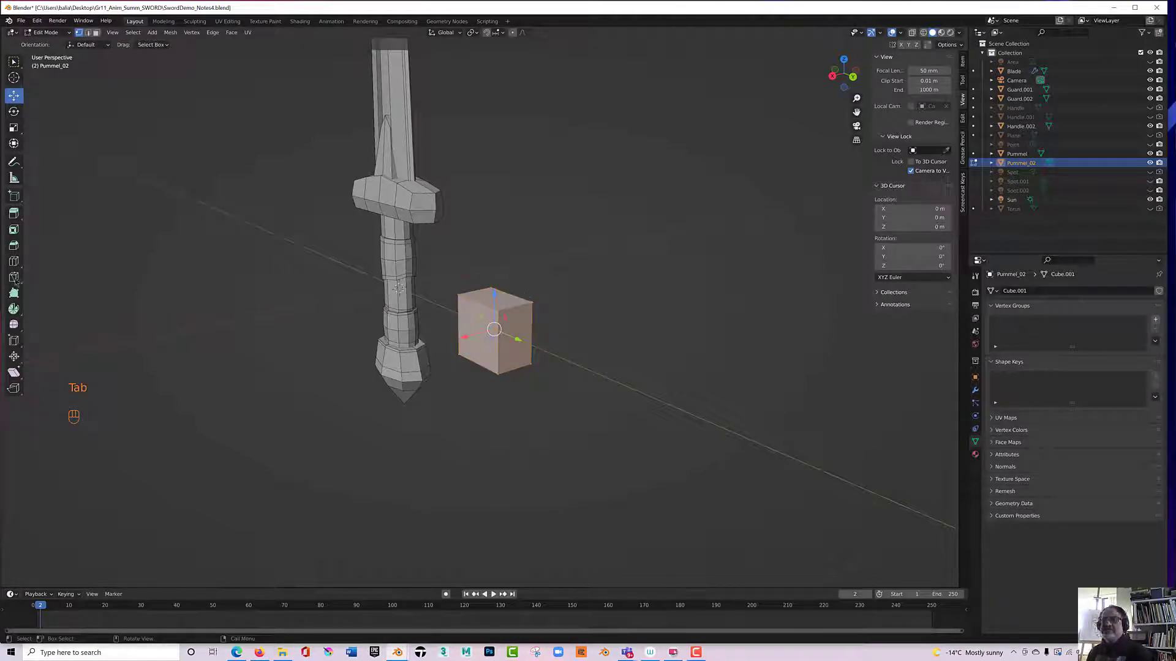
left_click(14, 262)
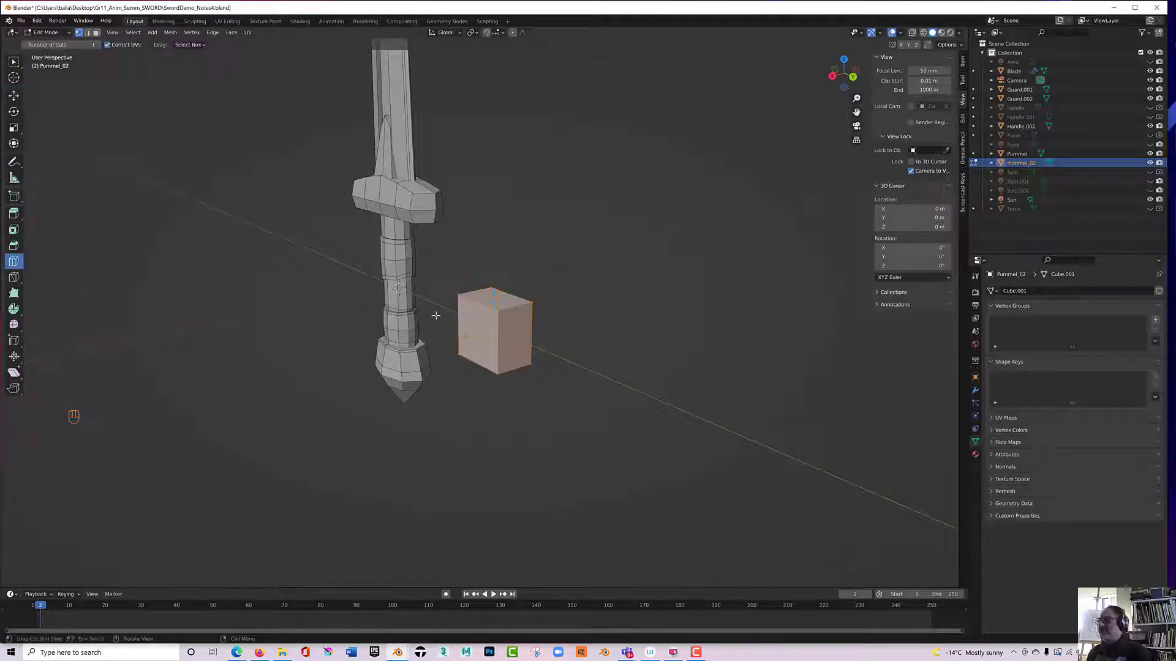
left_click(481, 309)
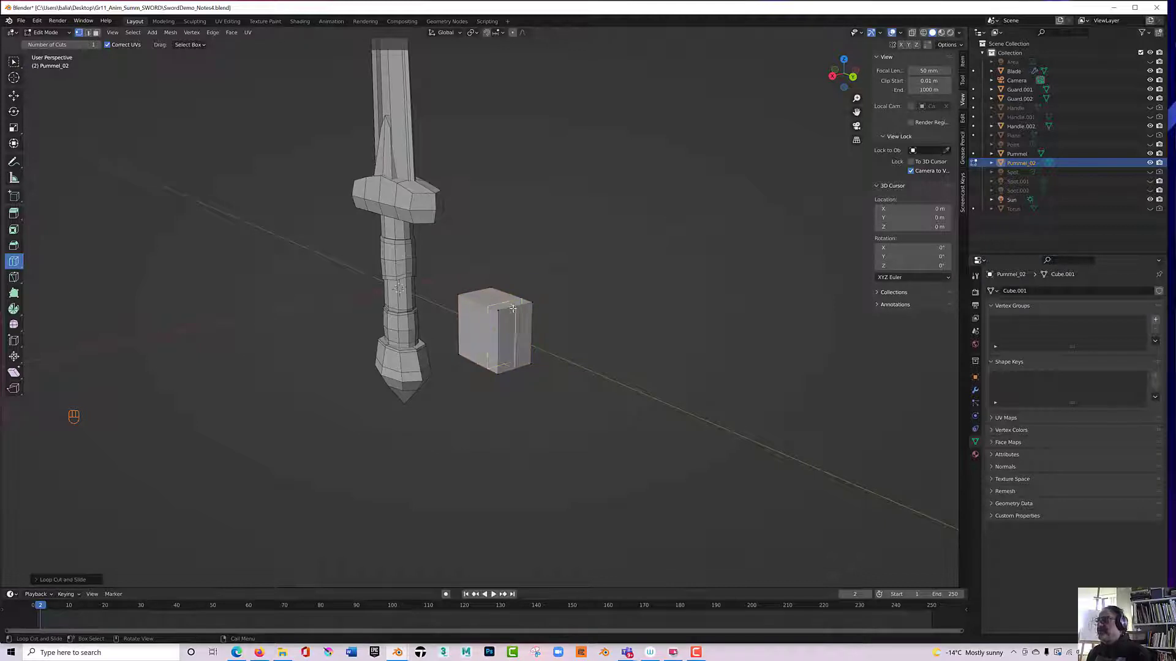
left_click(14, 95)
With X-ray on in top view, select the middle vertices of the block's four sides and scale them outward by about 1.26.
middle_click_drag(304, 281, 294, 307)
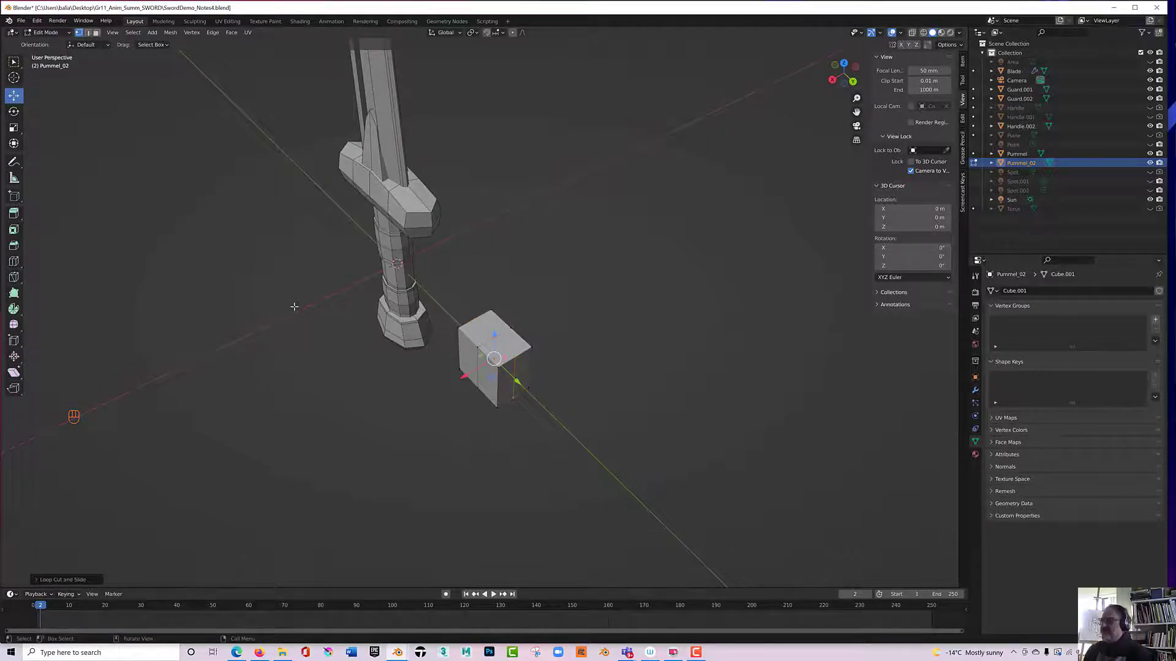
key("KP_7")
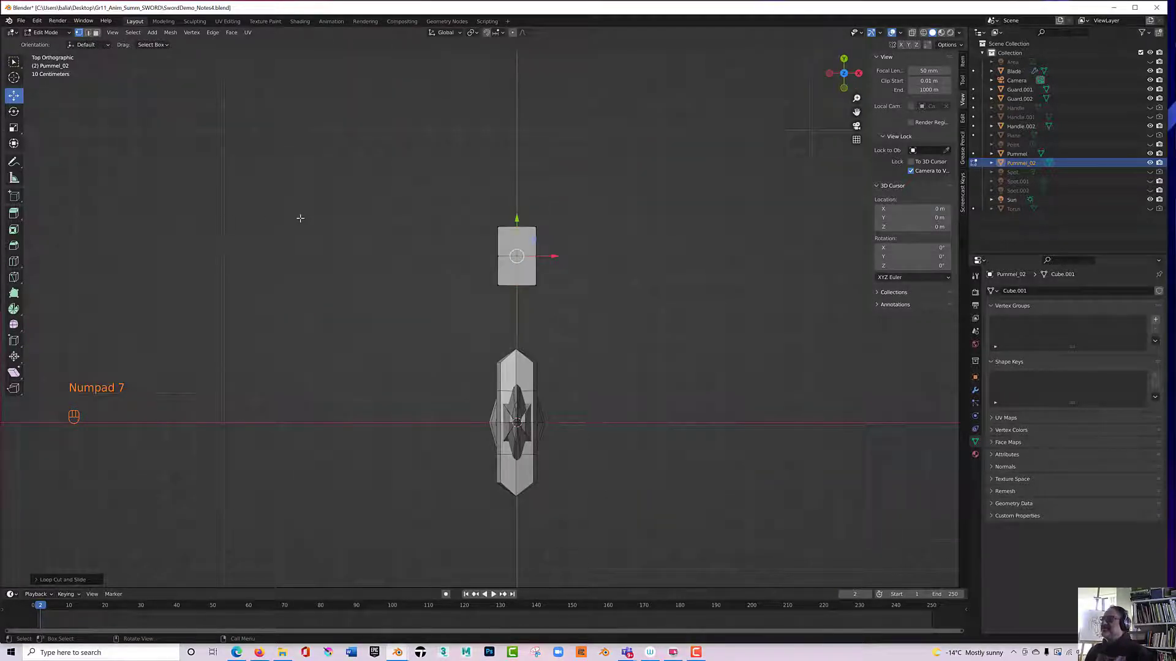
left_click(912, 33)
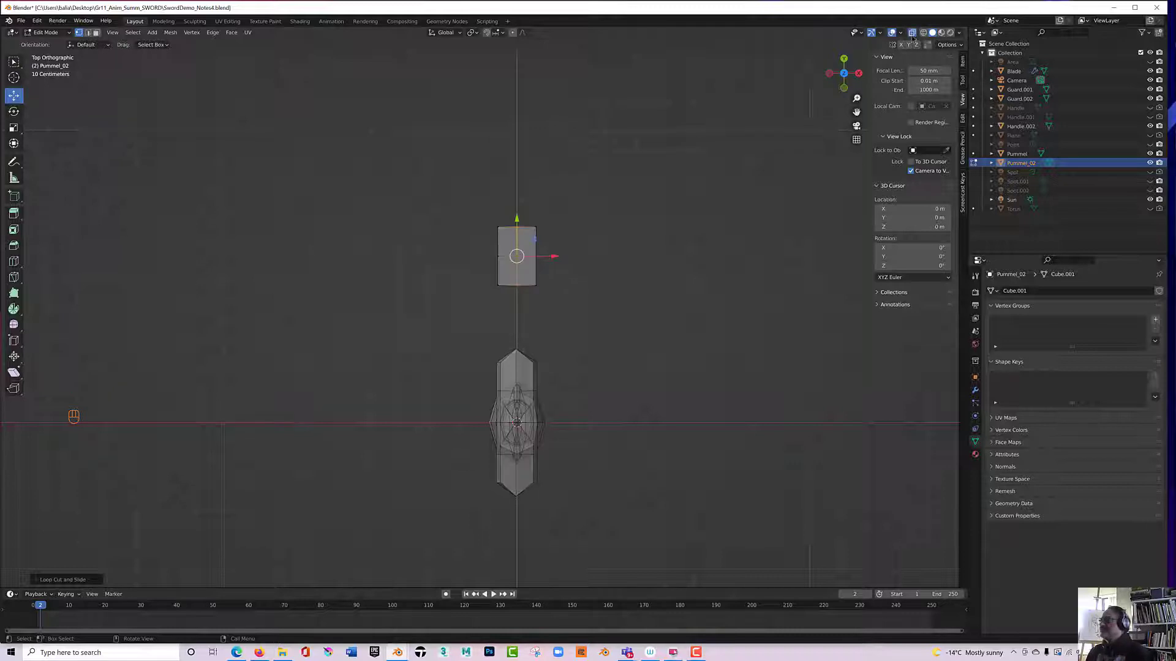
left_click_drag(477, 241, 510, 269)
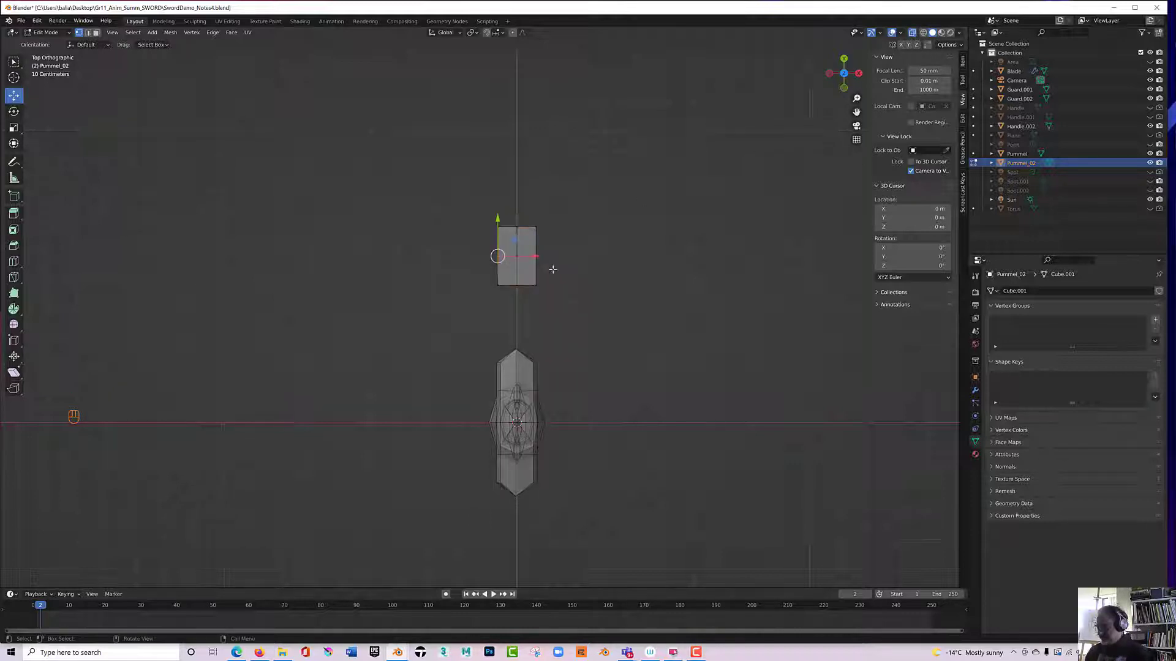
left_click_drag(591, 236, 538, 267, "shift")
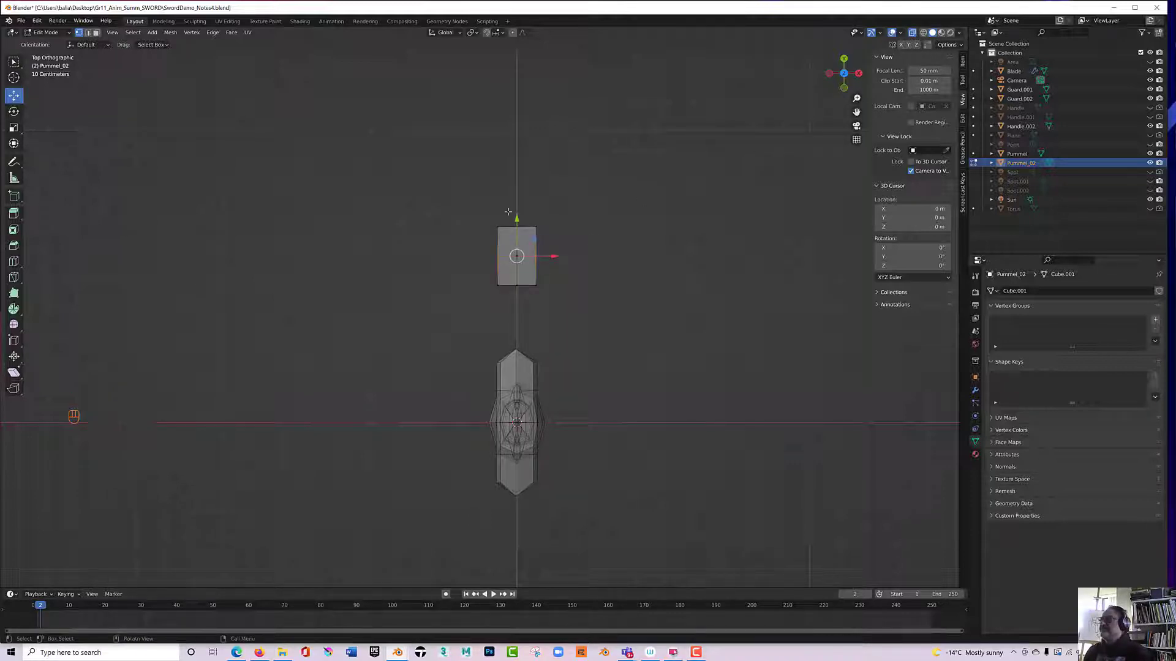
left_click_drag(510, 305, 524, 275, "shift")
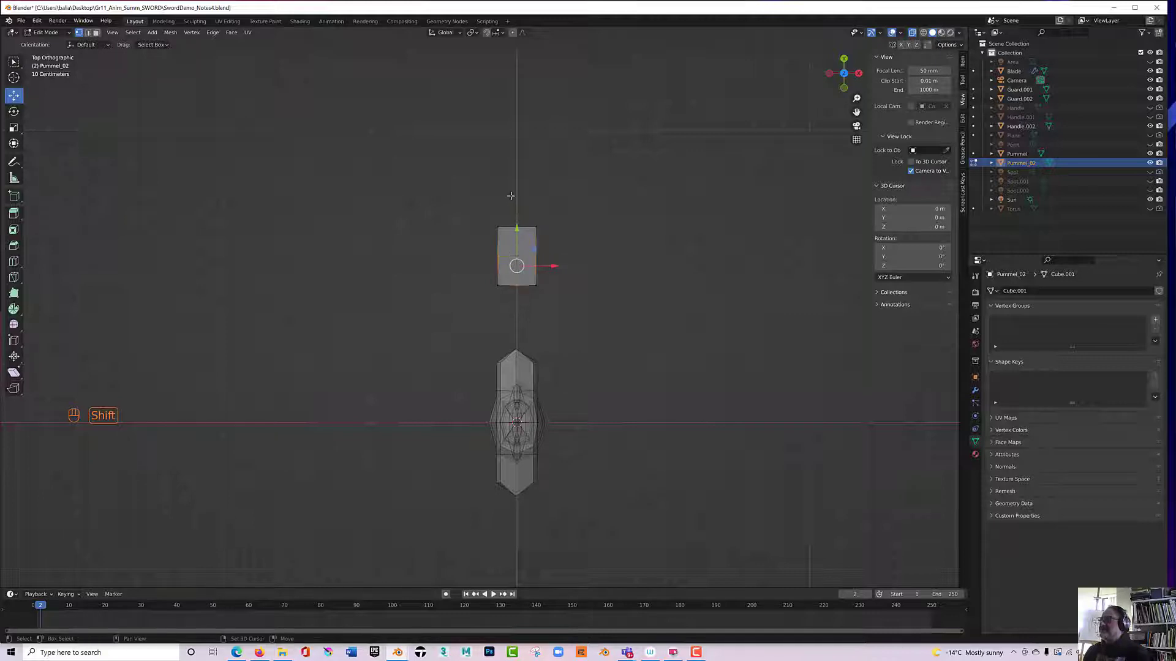
left_click_drag(511, 197, 525, 242, "shift")
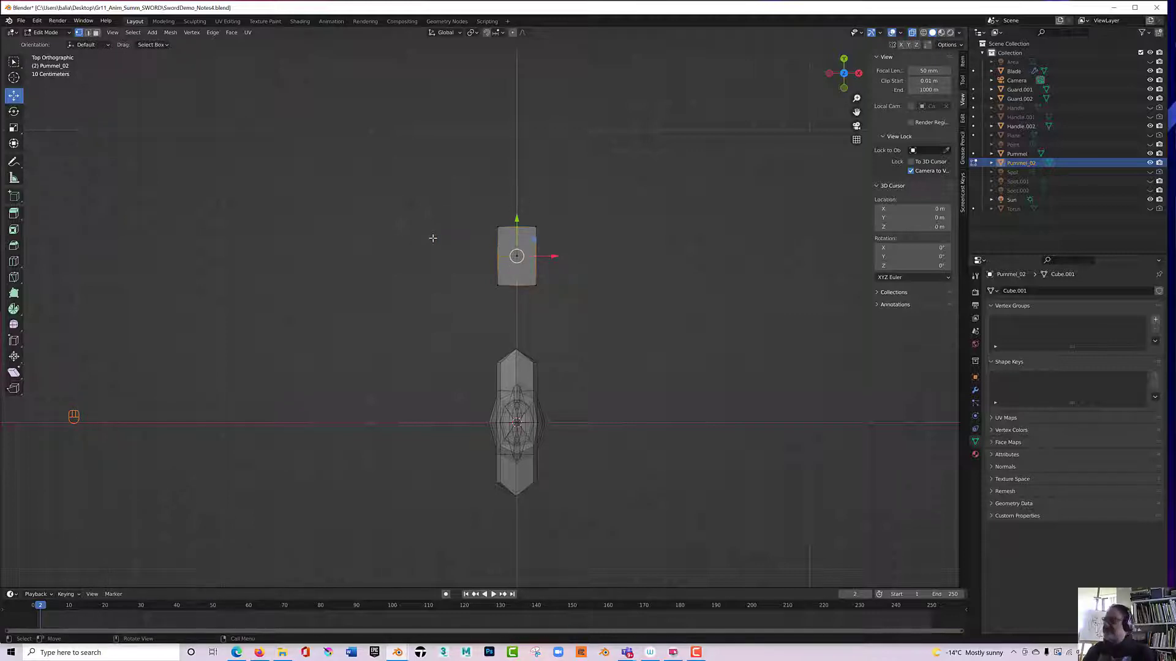
key("s")
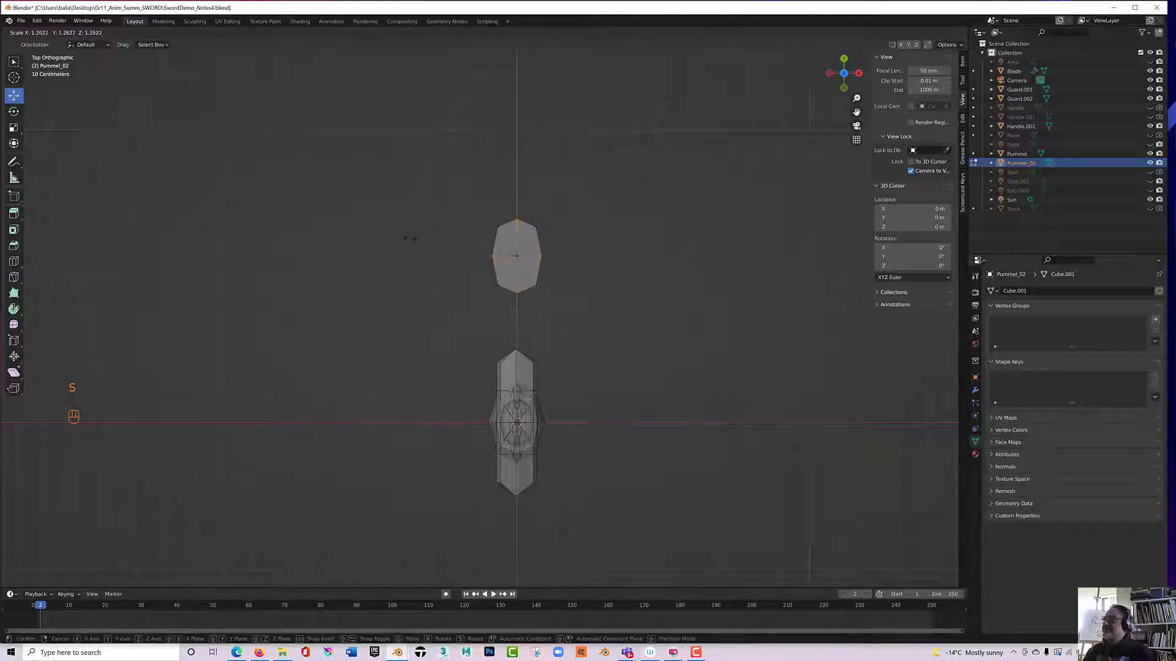
left_click(410, 240)
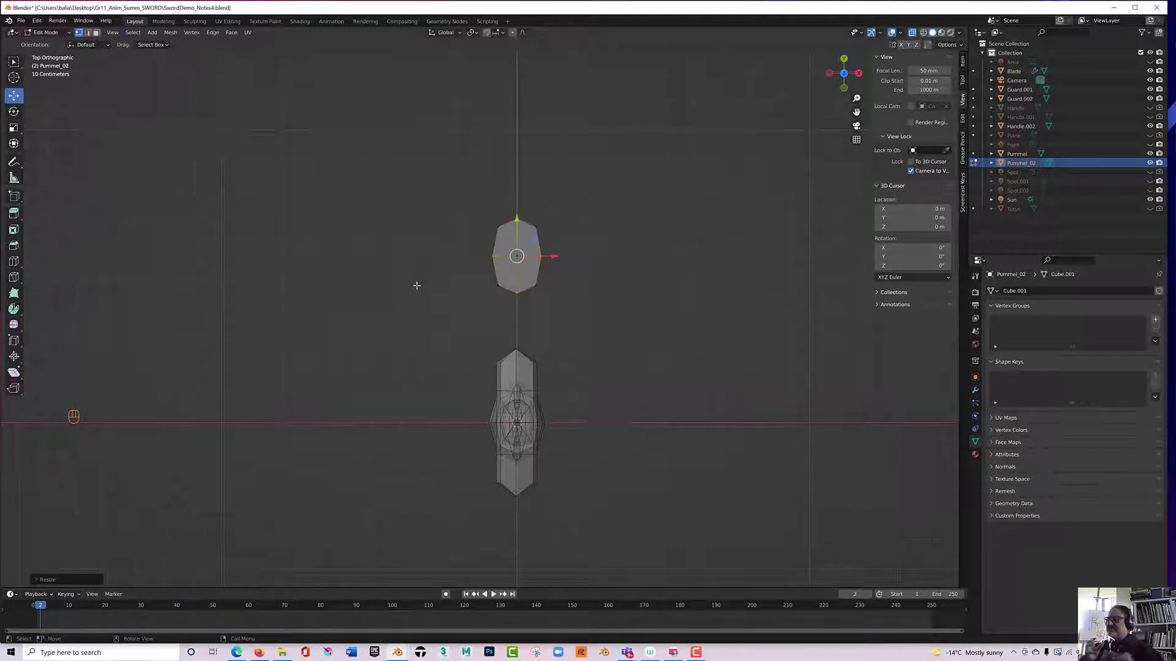
In top view, select the four corner vertices of the Pummel_02 outline and scale them slightly inward to round it.
middle_click_drag(482, 260, 296, 217)
key("KP_7")
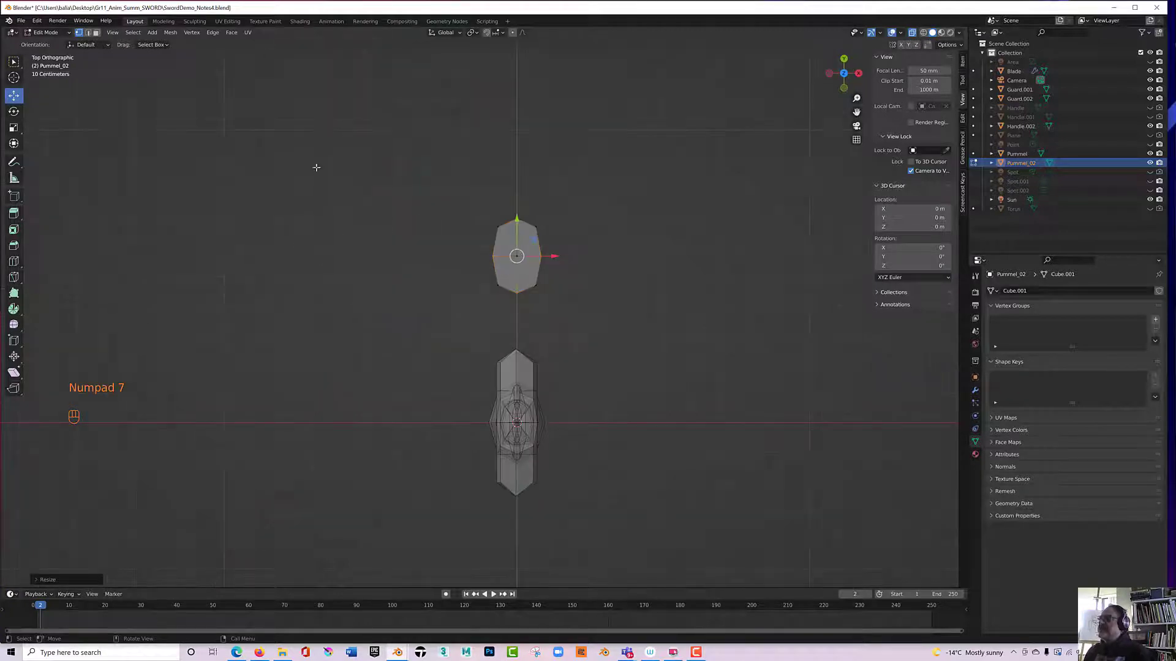
left_click_drag(472, 218, 509, 243)
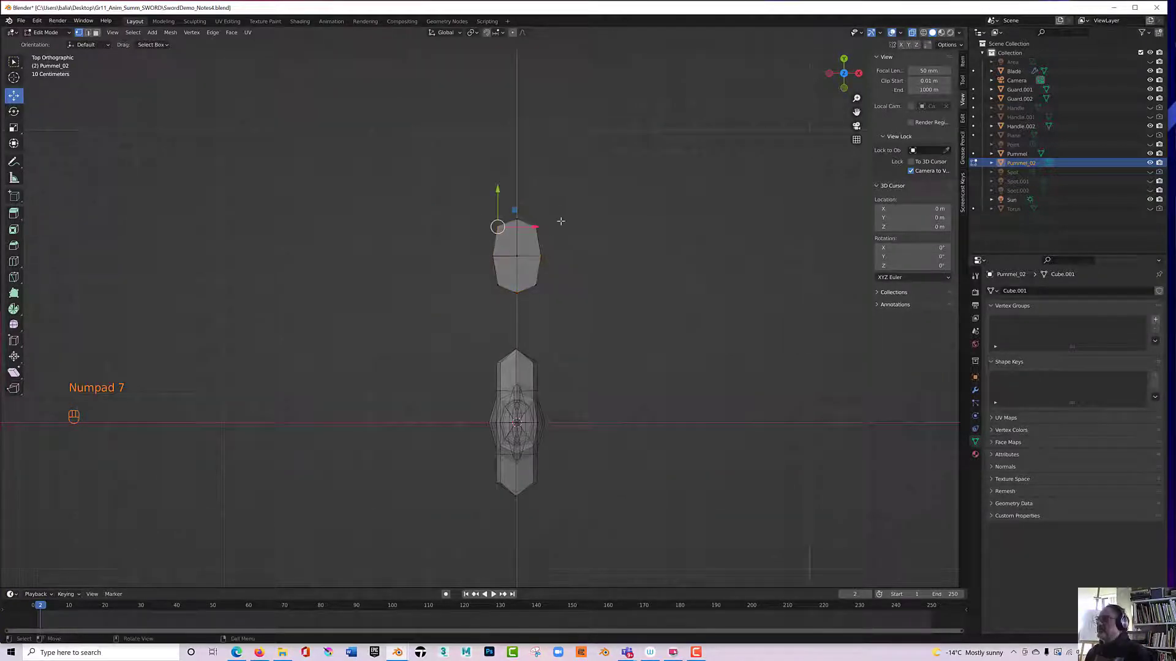
left_click_drag(557, 207, 531, 241, "shift")
left_click_drag(557, 278, 507, 278, "shift")
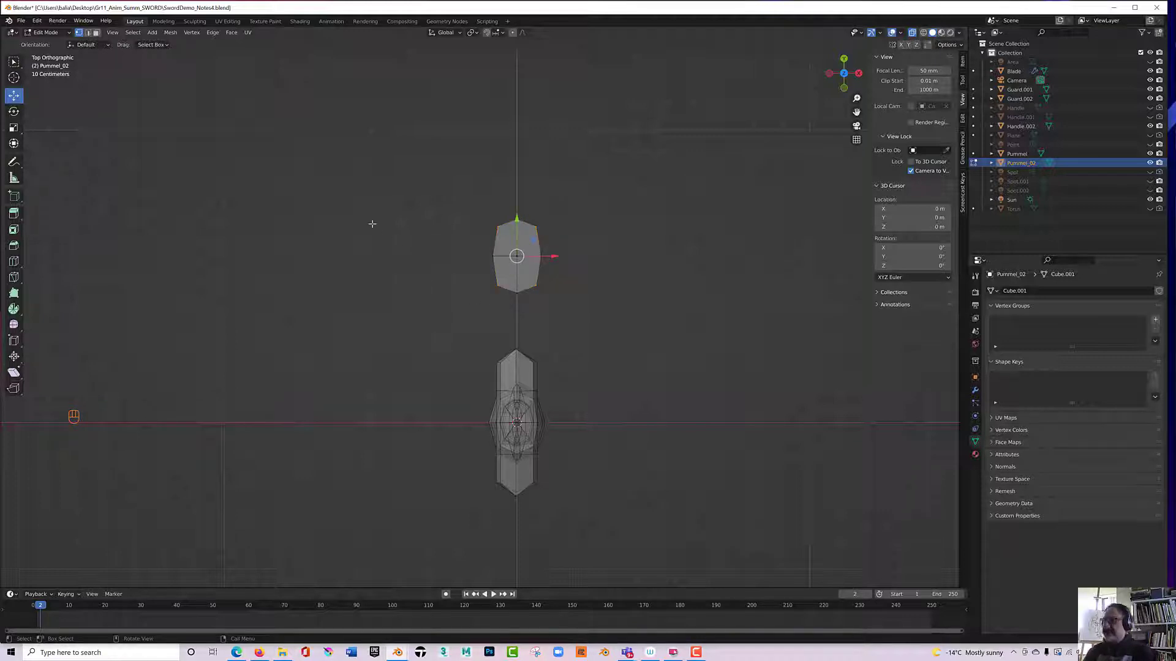
key("s")
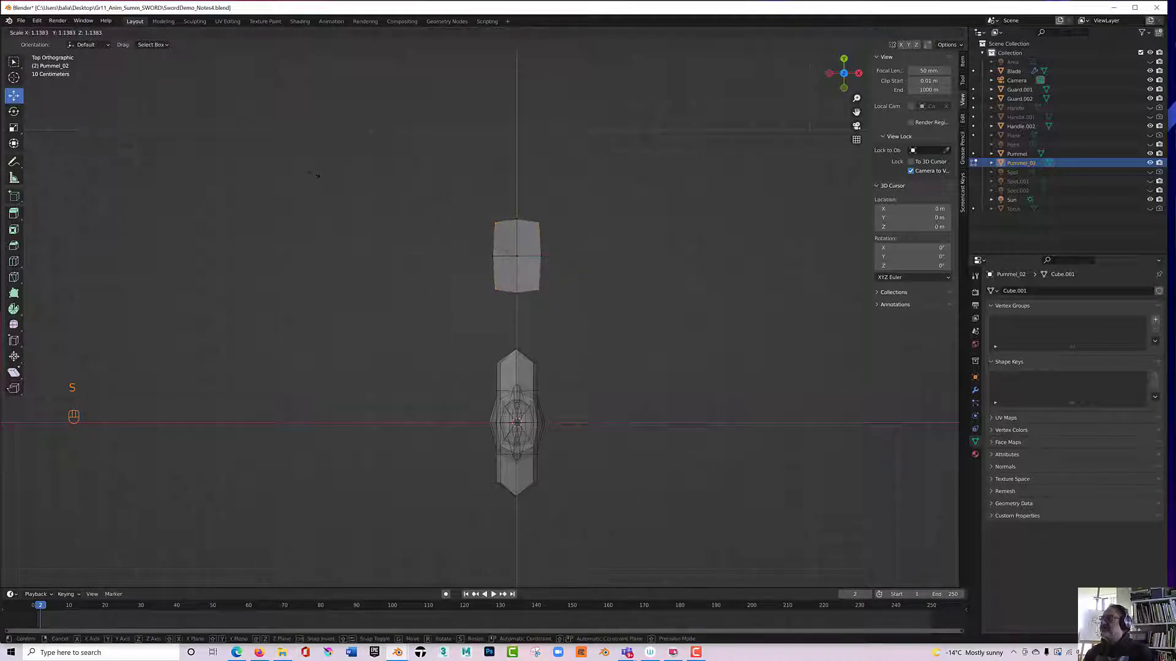
left_click(343, 187)
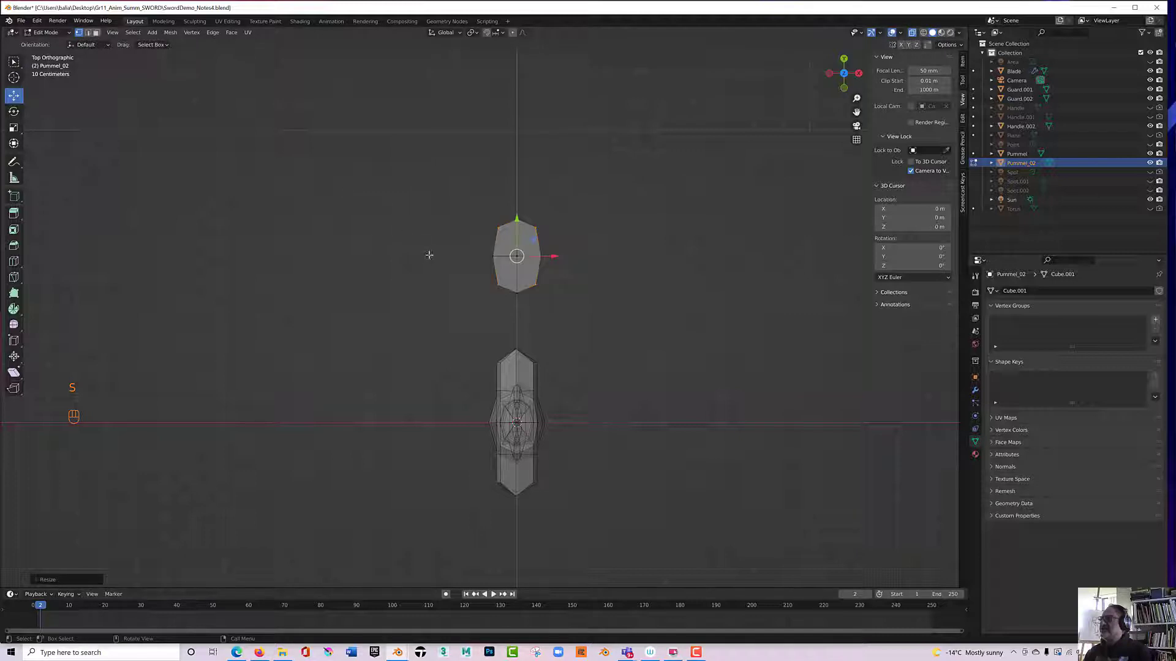
Select the vertices across the outline's horizontal middle line and scale them along X to widen the shape slightly.
left_click_drag(463, 266, 580, 246)
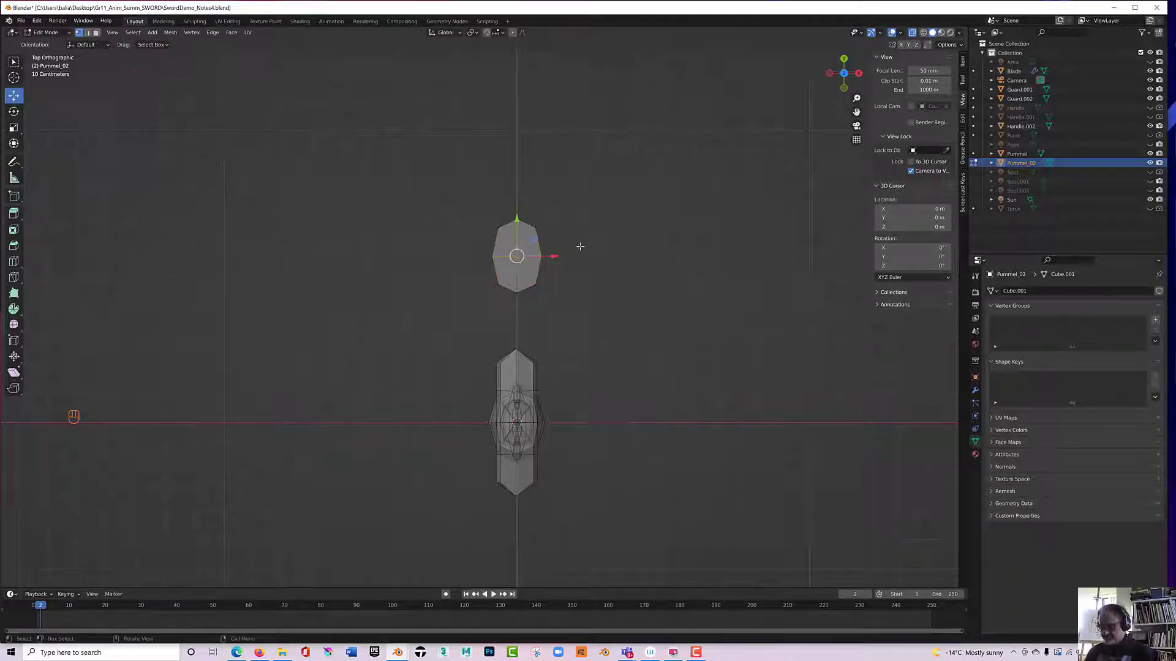
key("s")
key("x")
left_click(591, 242)
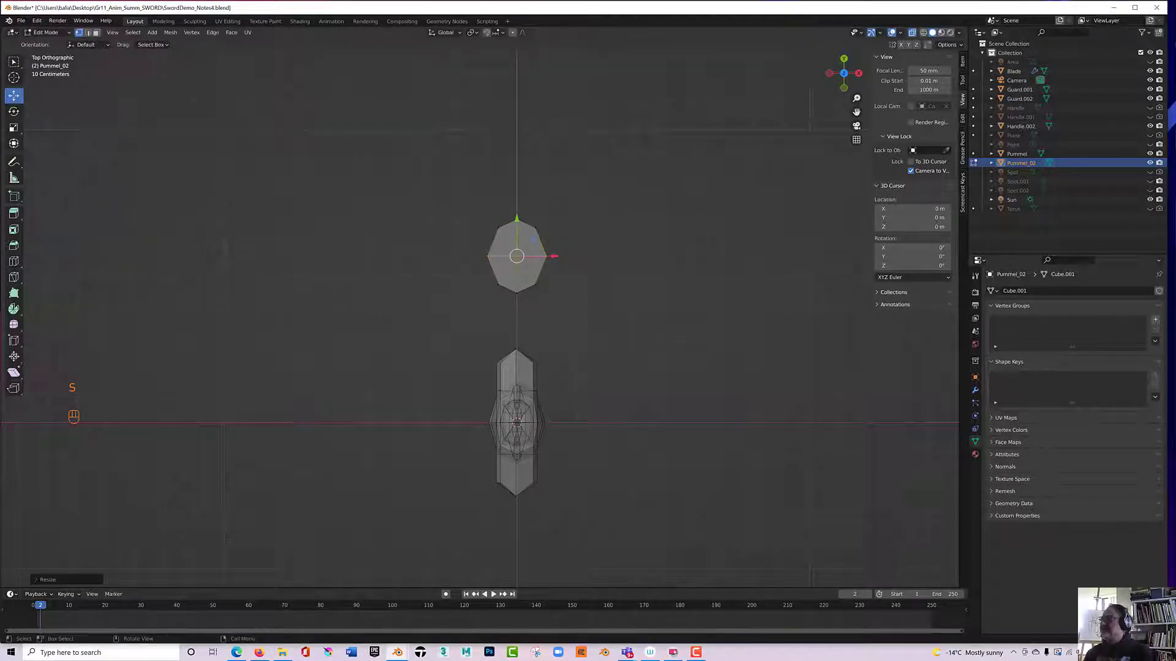
key("s")
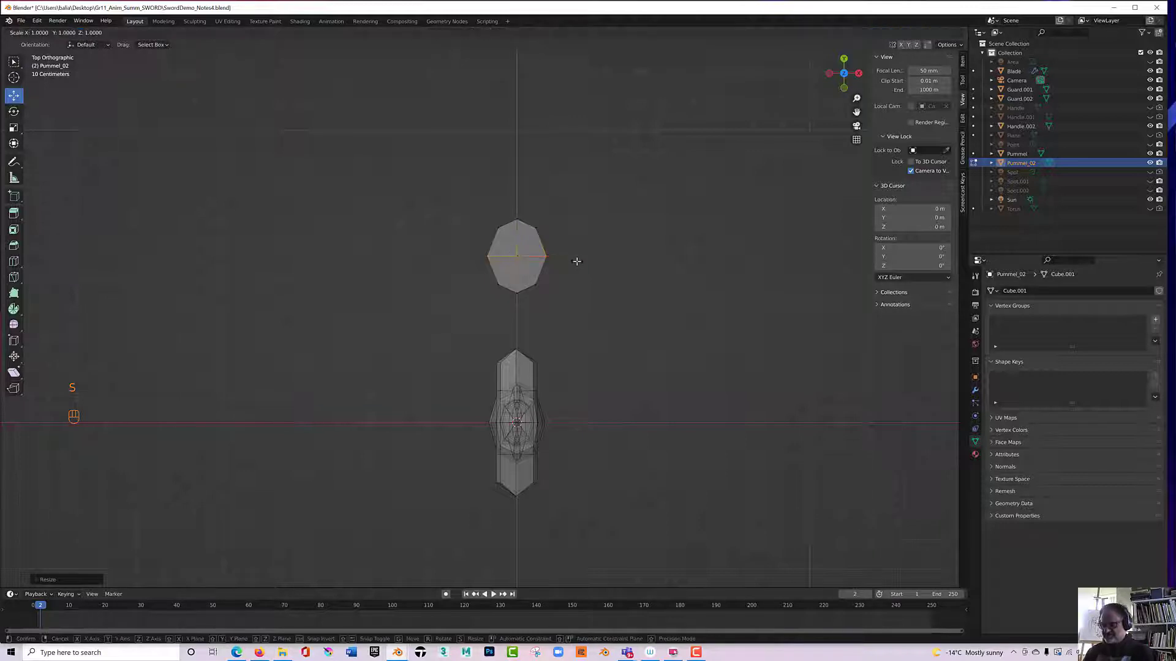
key("x")
left_click(569, 260)
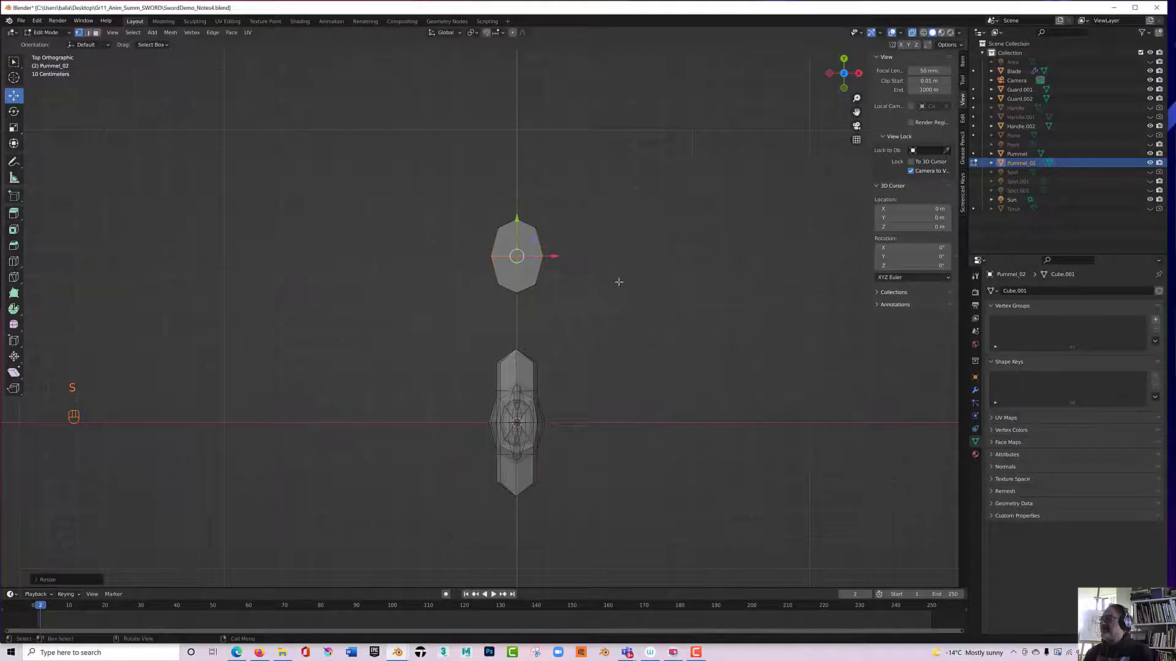
Select the upper ring of vertices on Pummel_02 and scale it along Z to flatten the top face.
middle_click_drag(616, 278, 537, 228)
left_click_drag(493, 247, 617, 292)
middle_click_drag(625, 278, 542, 291)
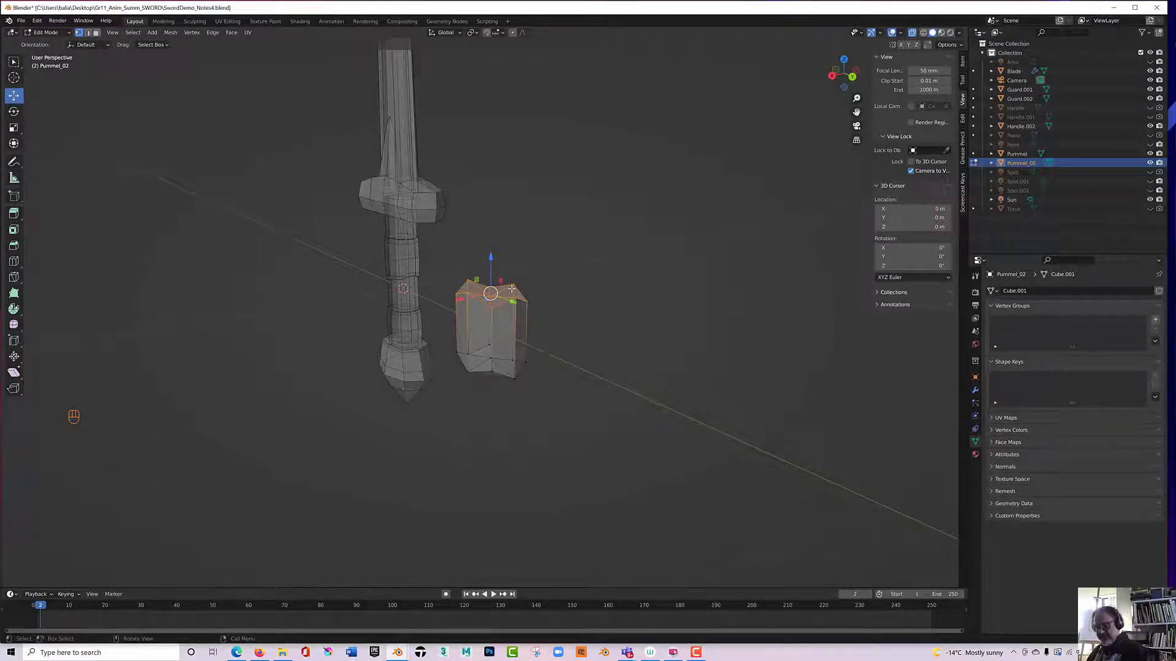
key("s")
key("z")
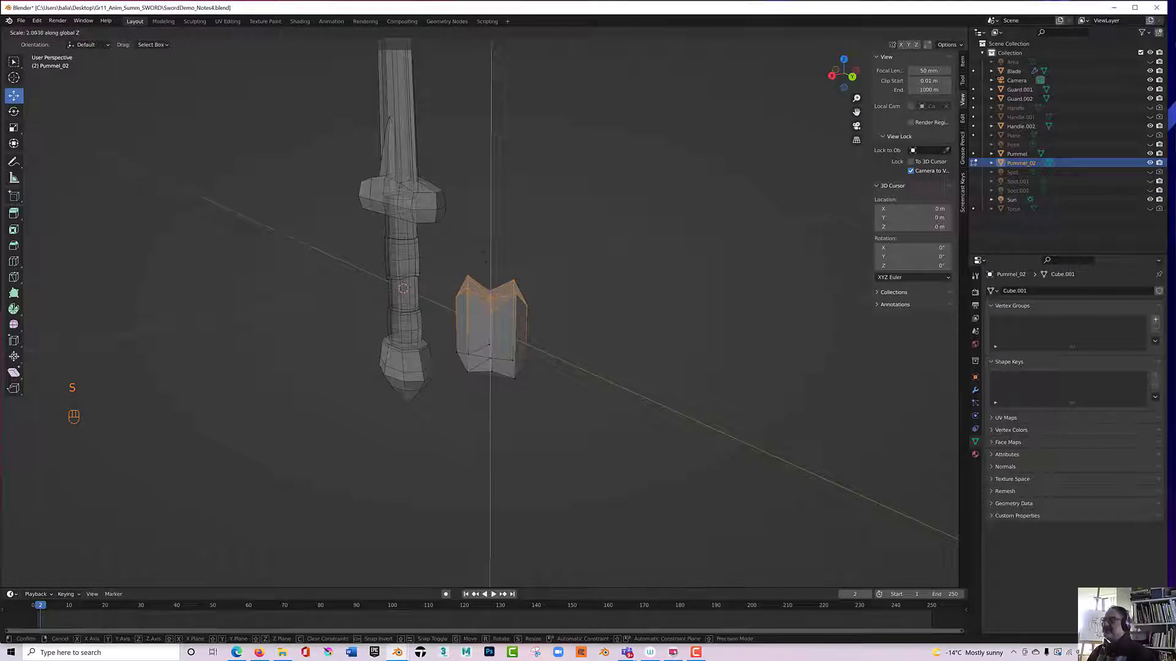
left_click(487, 292)
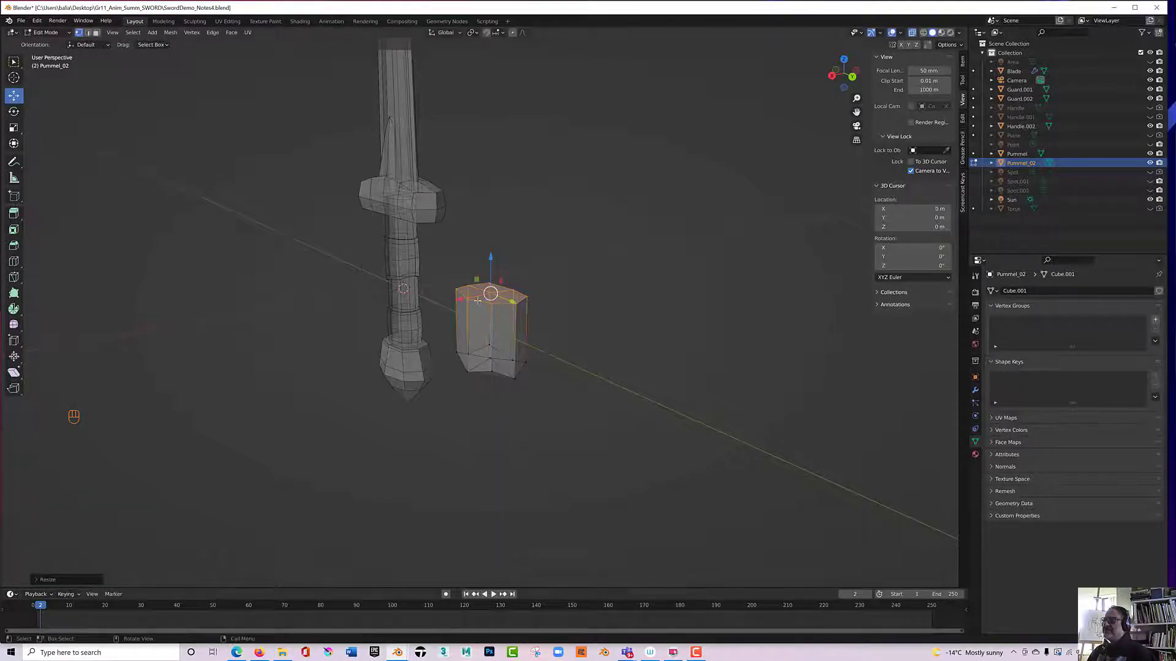
In wireframe display, select the bottom vertices of Pummel_02 and scale them flat along Z, restoring solid shading to finish.
middle_click_drag(423, 337, 444, 349)
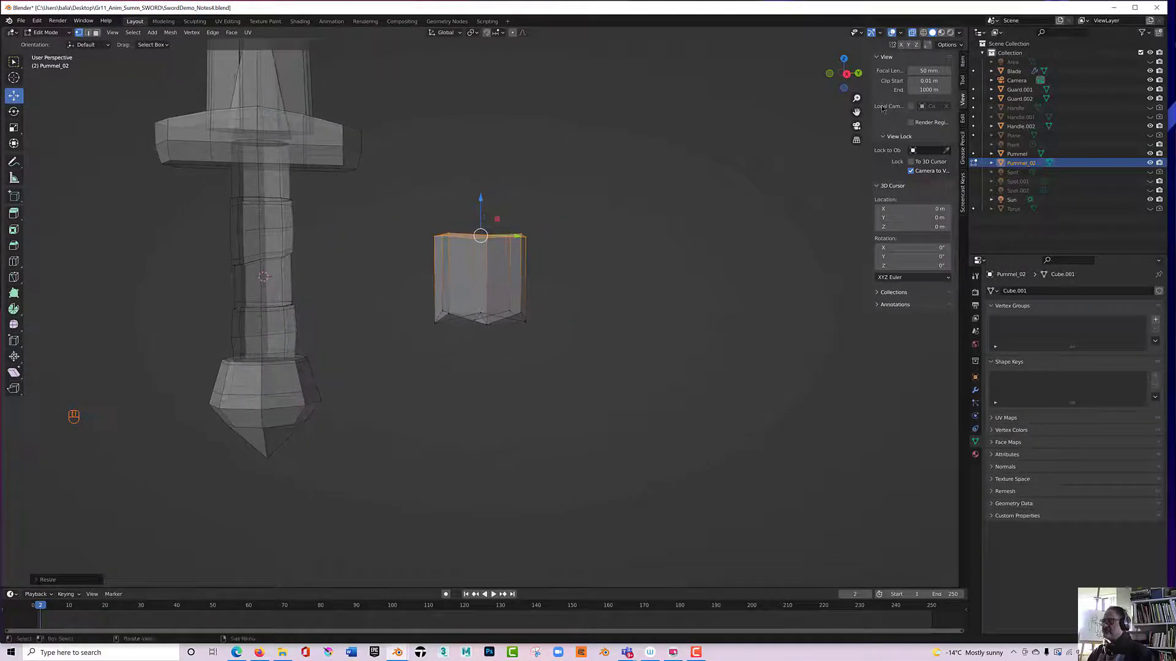
left_click(923, 34)
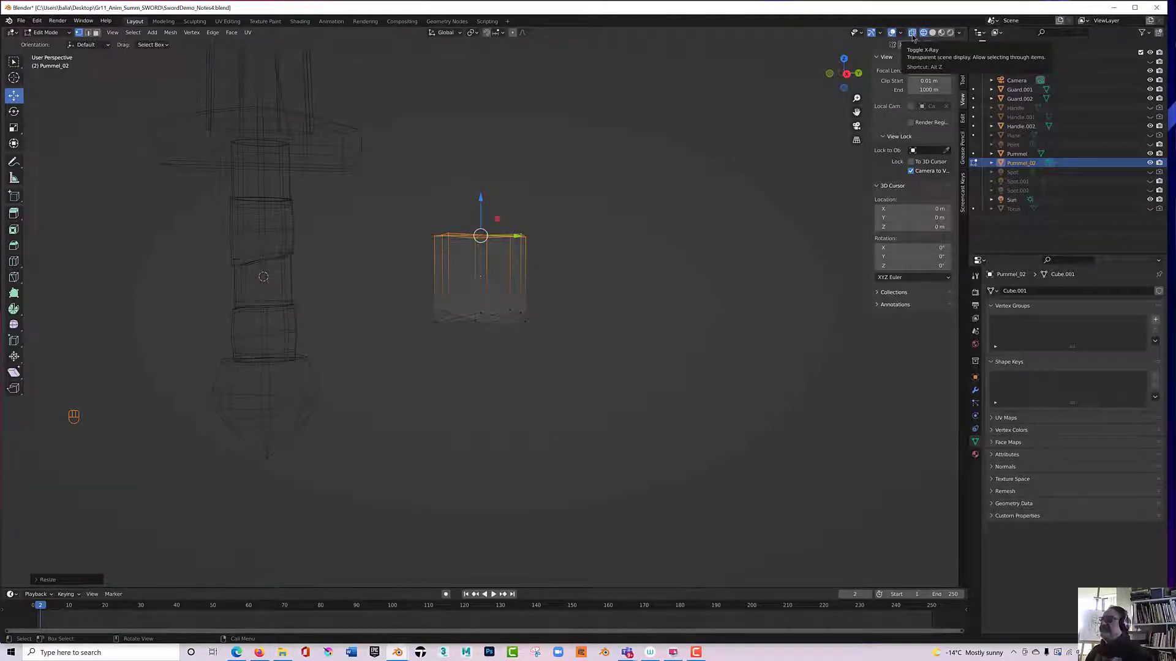
left_click_drag(386, 283, 585, 358)
scroll(497, 325, "up", 5)
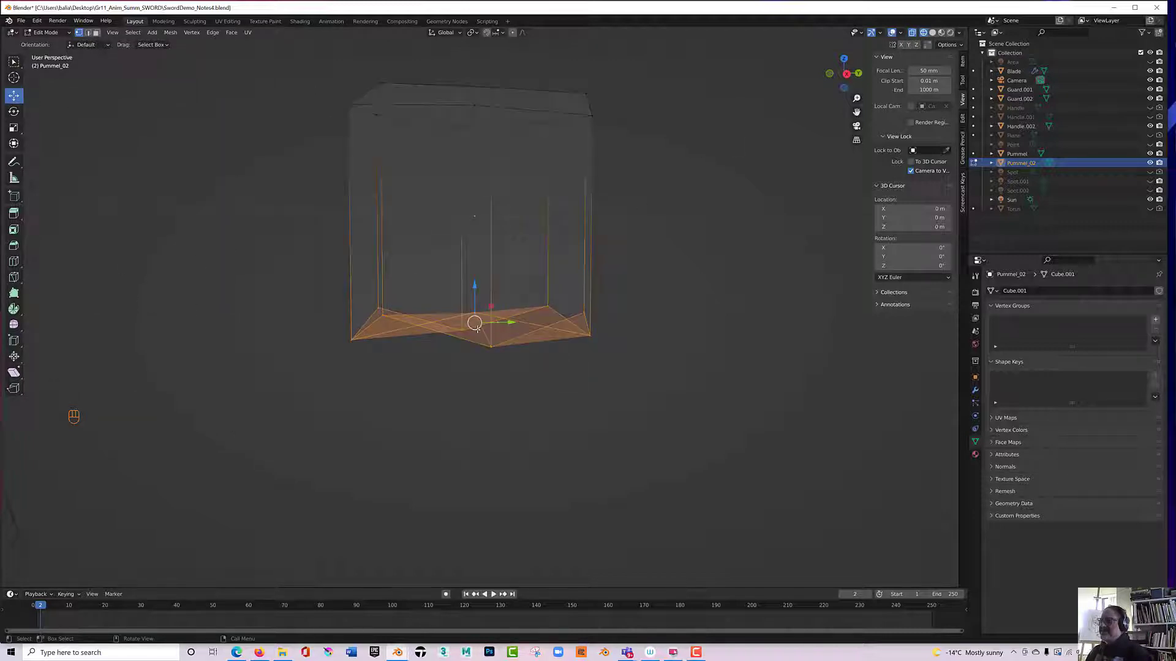
mouse_move(423, 324)
middle_mouse_down()
mouse_move(329, 341)
mouse_move(394, 337)
mouse_move(382, 348)
mouse_move(480, 334)
mouse_move(422, 337)
middle_mouse_up()
scroll(466, 336, "up", 1)
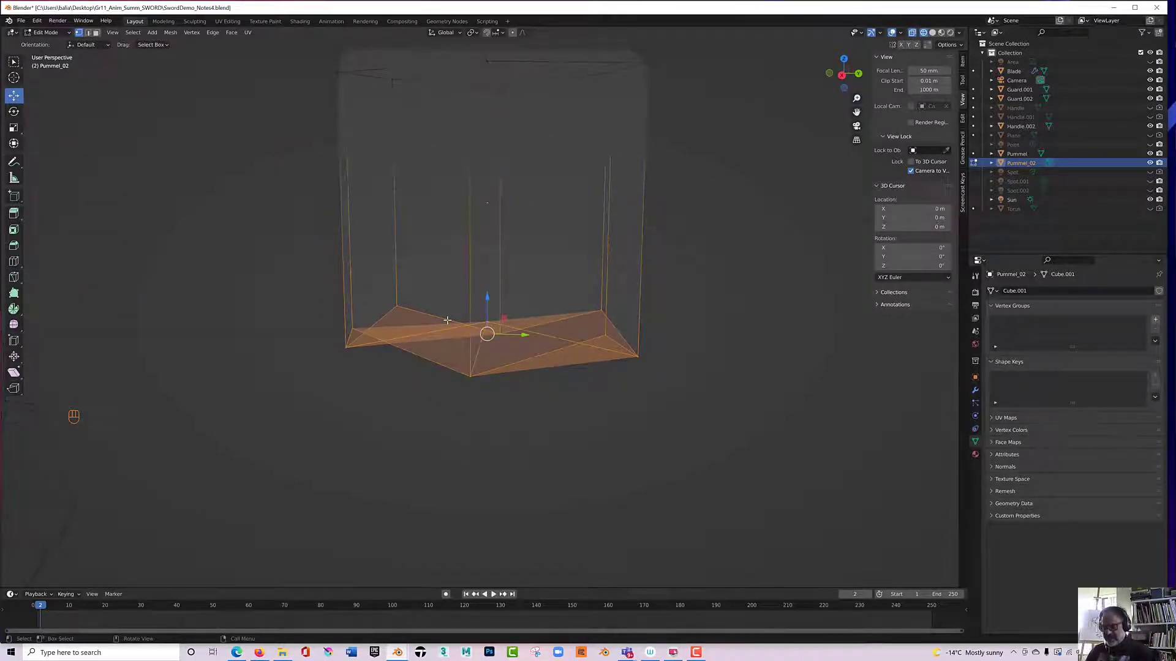
key("s")
key("z")
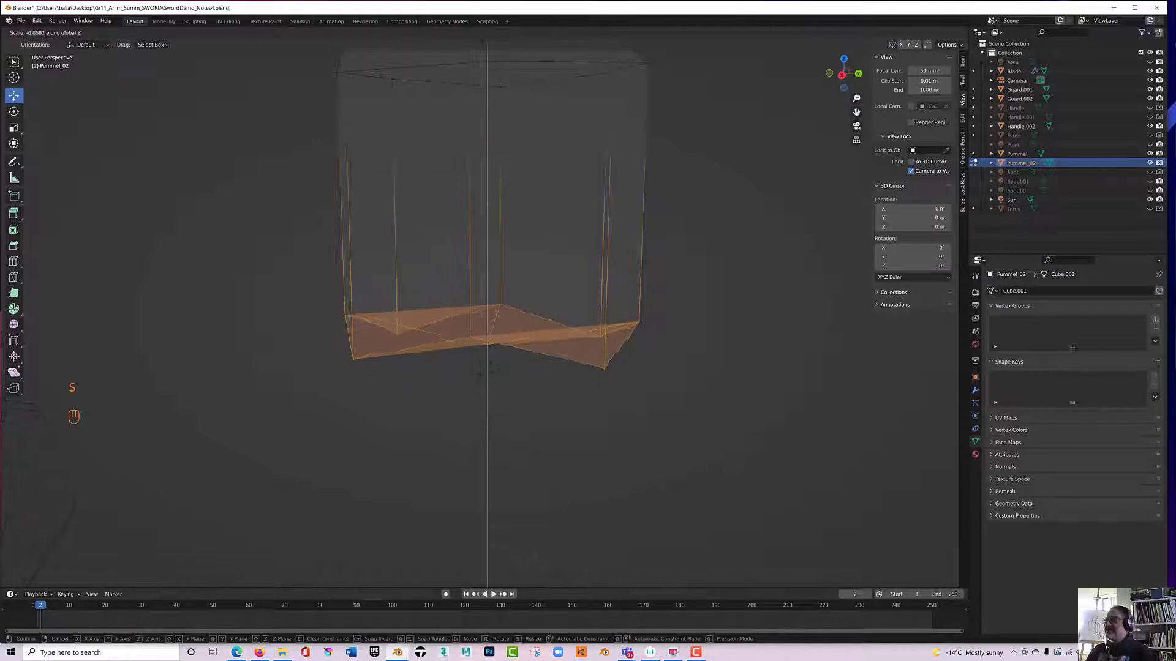
left_click(490, 328)
mouse_move(488, 303)
middle_mouse_down()
mouse_move(484, 331)
mouse_move(470, 287)
mouse_move(479, 302)
middle_mouse_up()
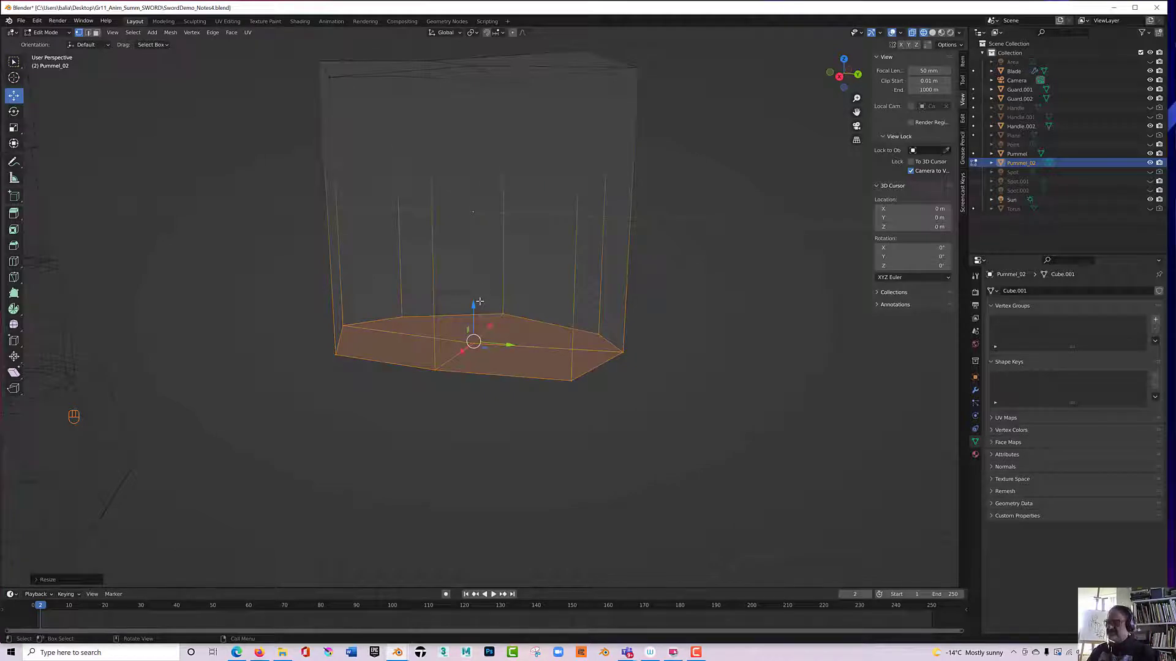
key("z")
left_click(545, 302)
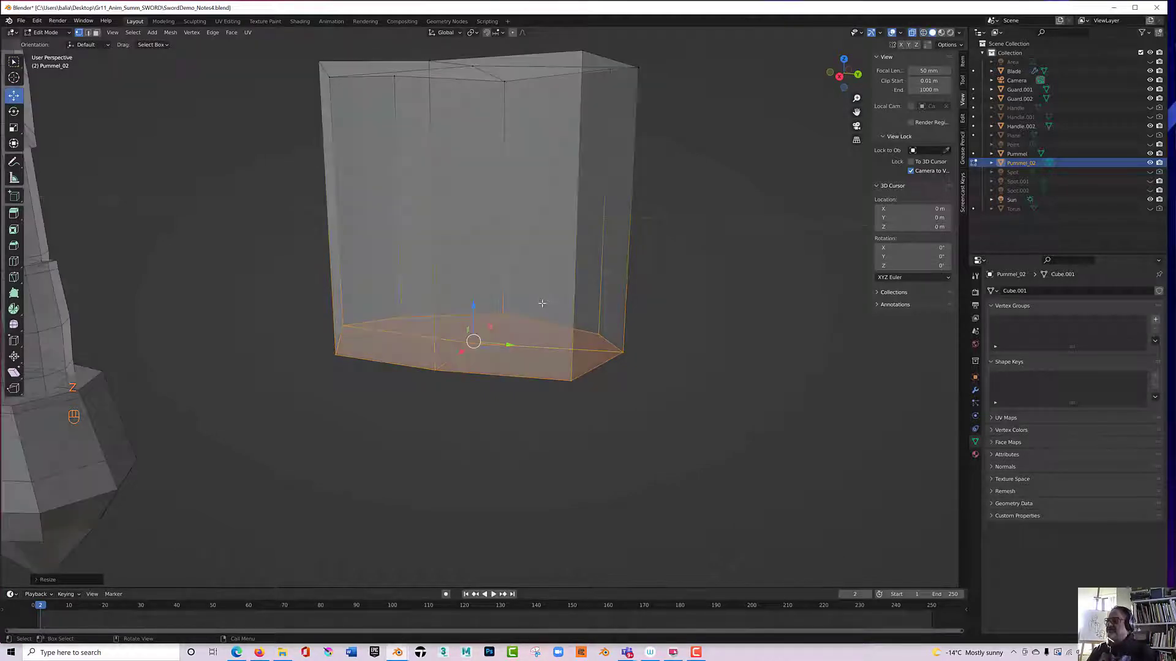
Add a horizontal loop cut around the middle of Pummel_02 and scale it outward so the block bulges.
scroll(541, 299, "down", 2)
middle_click_drag(523, 256, 518, 315)
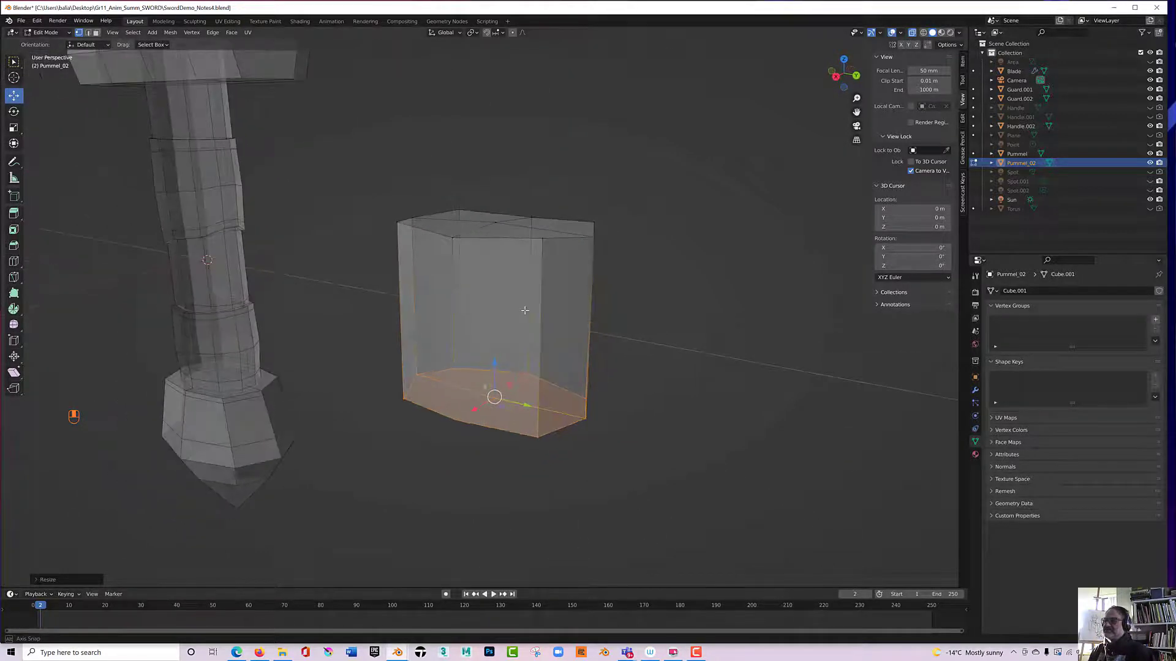
left_click(16, 263)
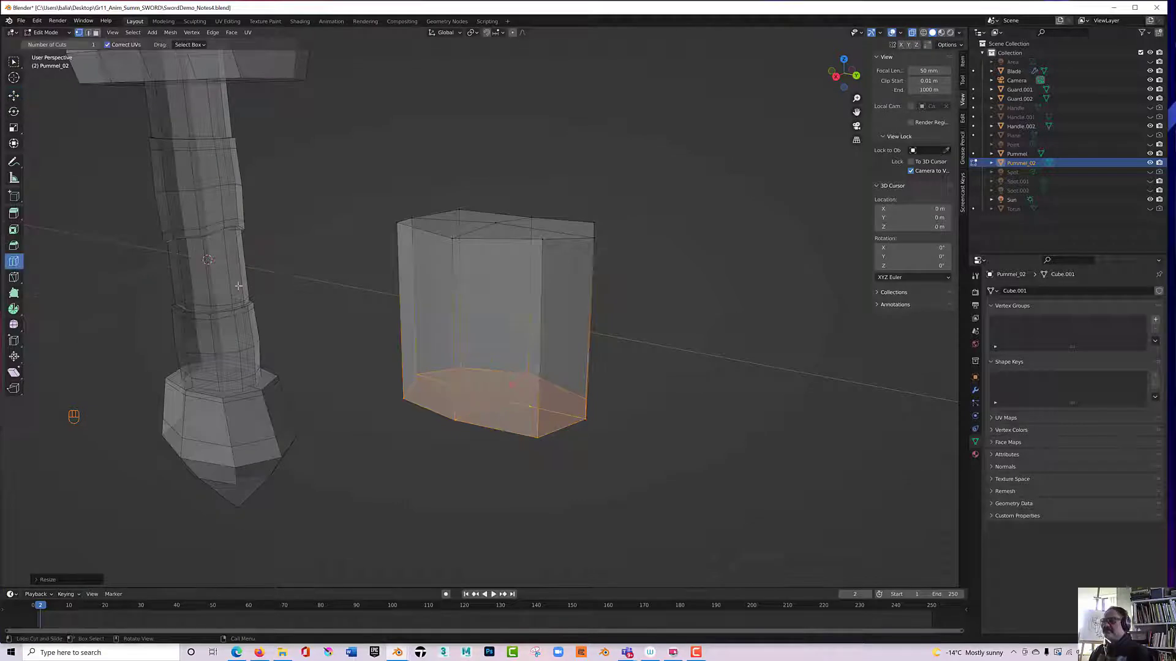
left_click(533, 335)
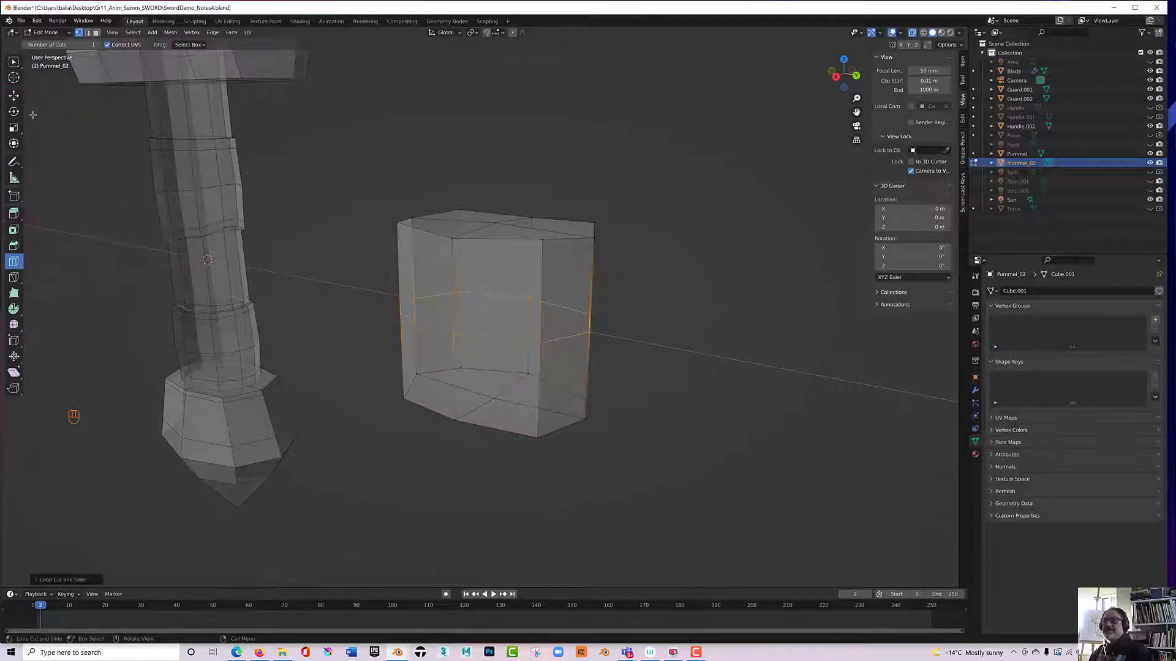
left_click(13, 96)
mouse_move(308, 255)
middle_mouse_down()
mouse_move(418, 247)
mouse_move(308, 260)
middle_mouse_up()
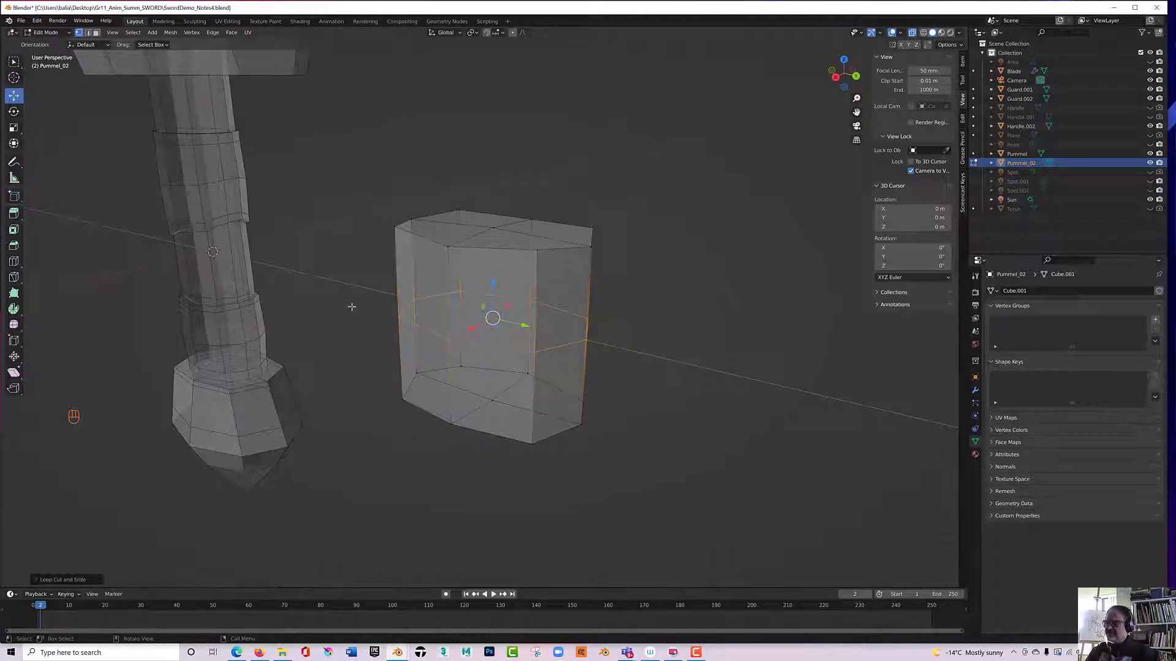
key("s")
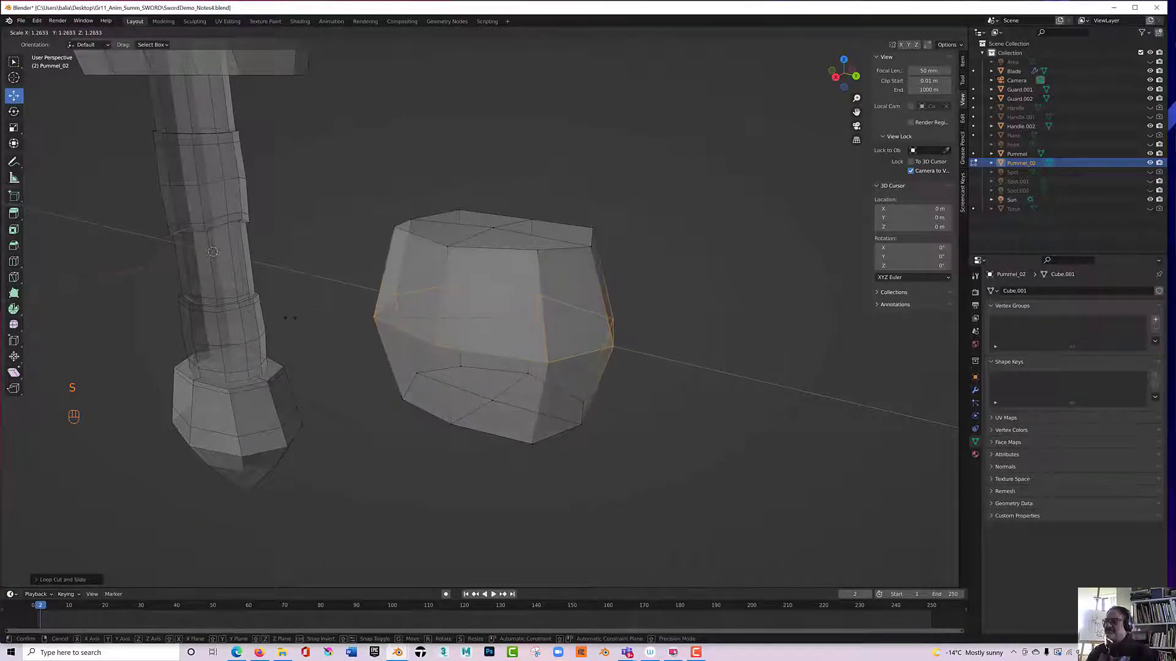
left_click(283, 311)
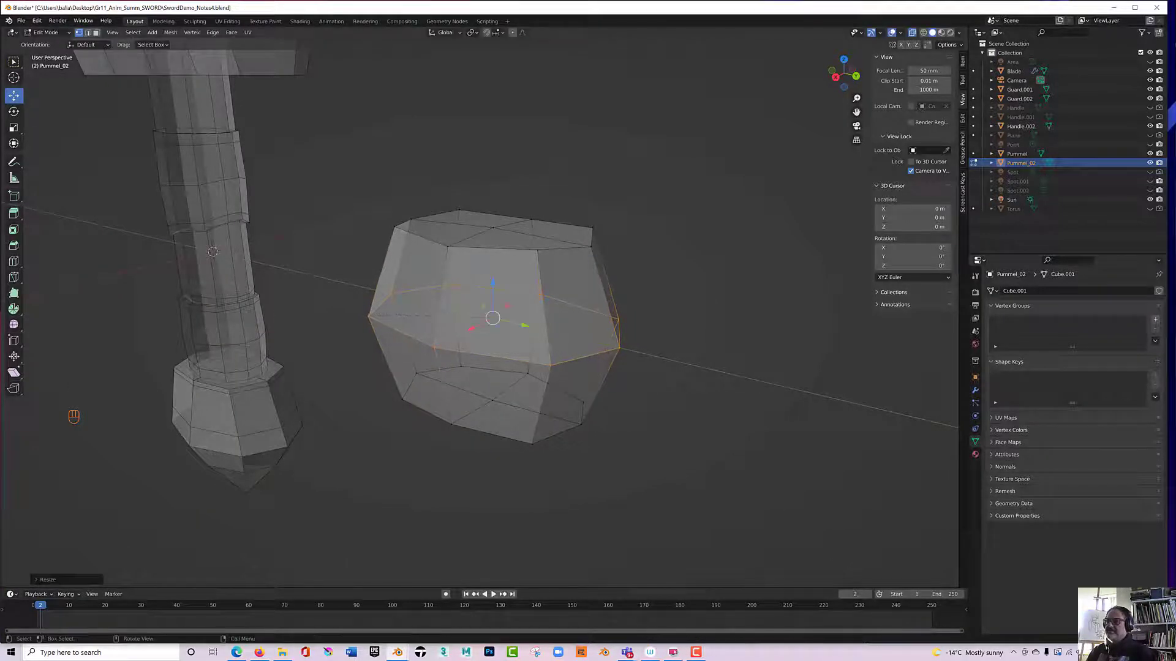
Move the widened edge loop down along Z close to the base and edge-slide it slightly further down.
middle_click_drag(323, 344, 404, 345)
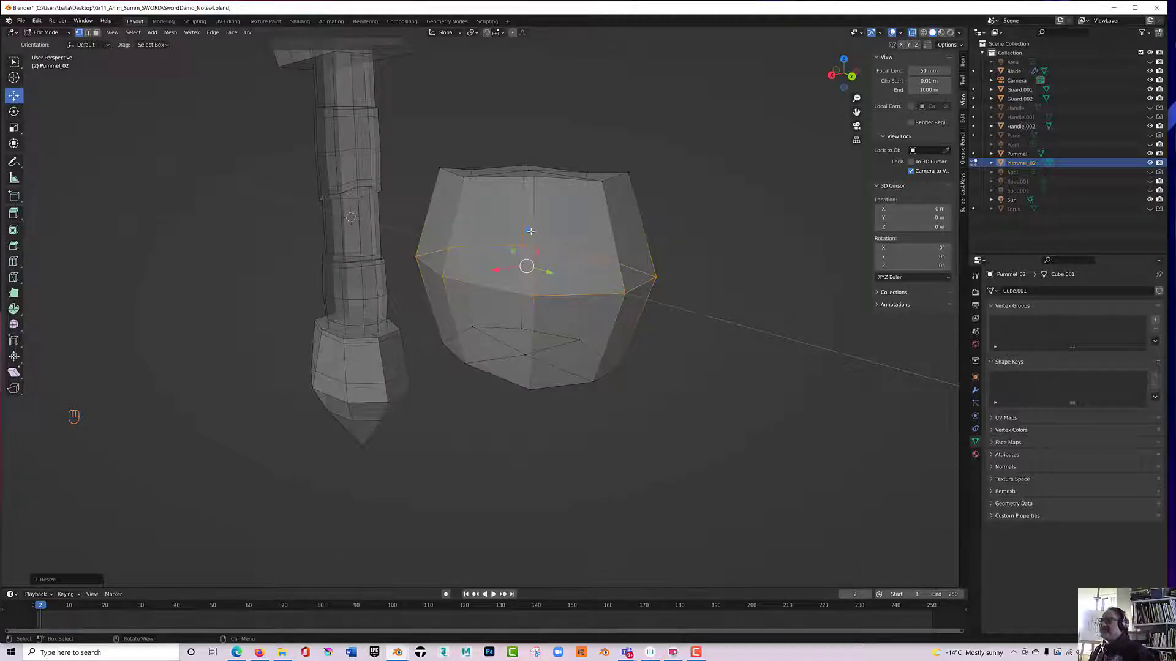
left_click_drag(525, 237, 529, 288)
middle_click_drag(529, 289, 562, 308)
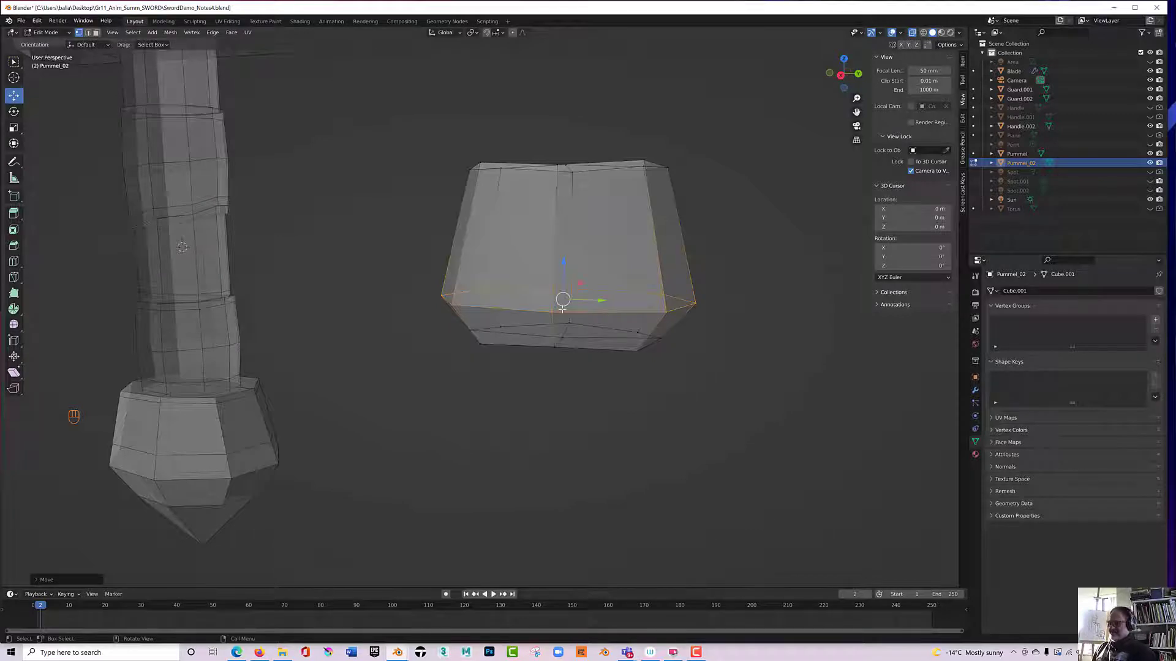
middle_click_drag(495, 344, 473, 342)
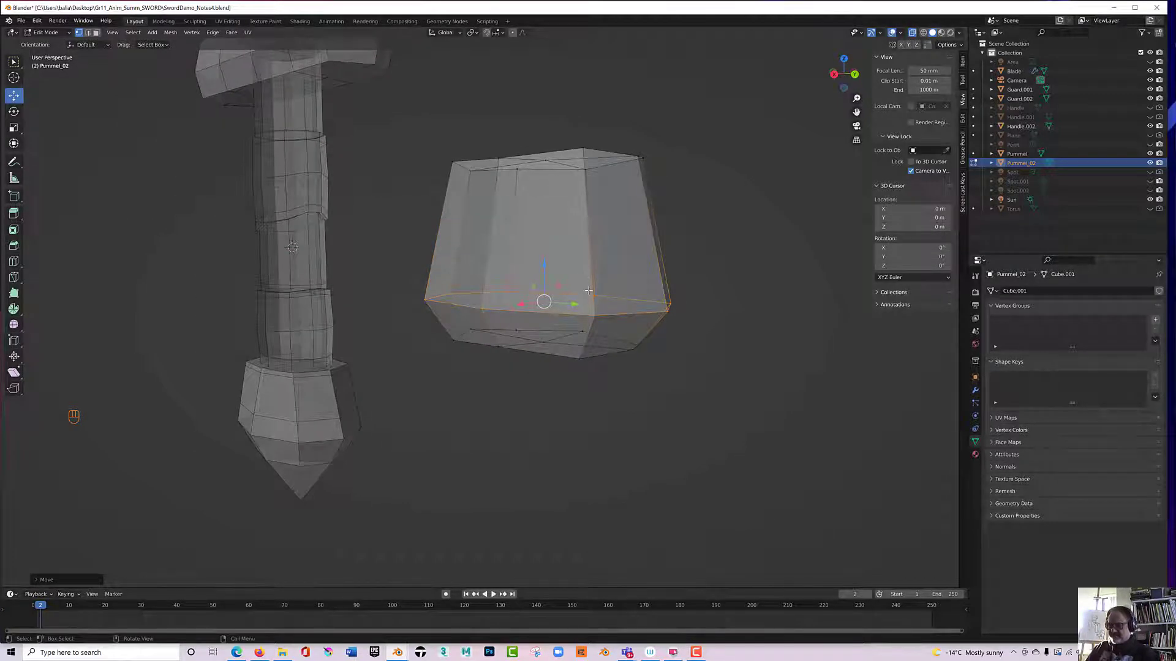
key("g")
key("g")
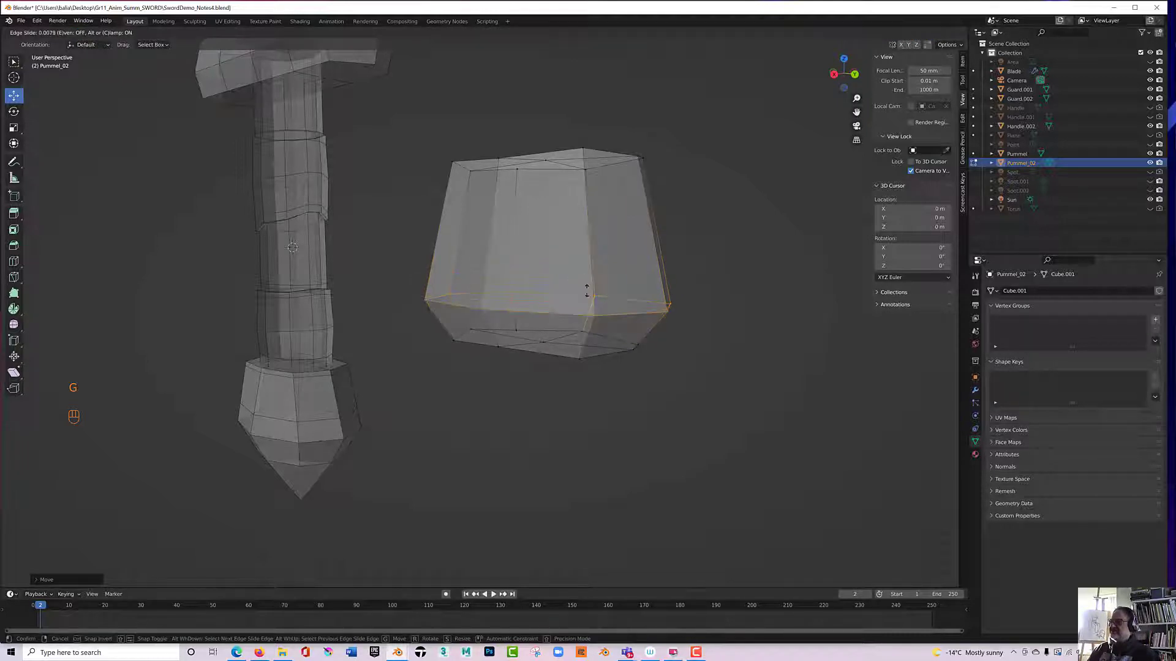
left_click(587, 296)
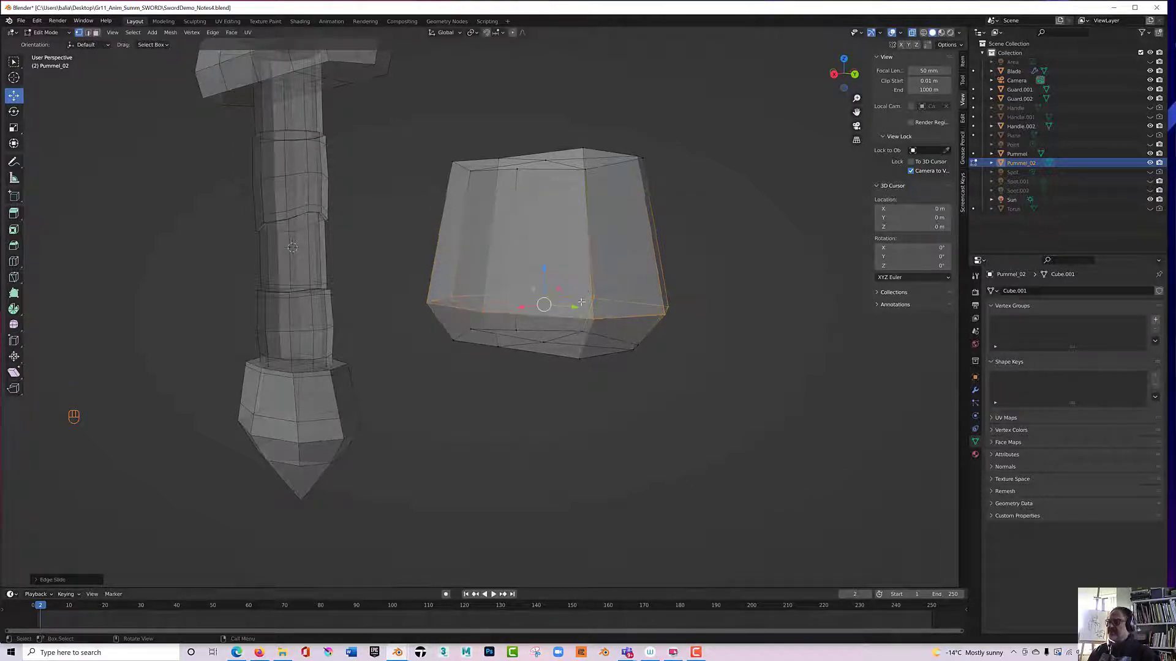
Select all four top faces of Pummel_02 and scale them down to about 0.88 to narrow the top.
middle_click_drag(581, 302, 591, 338)
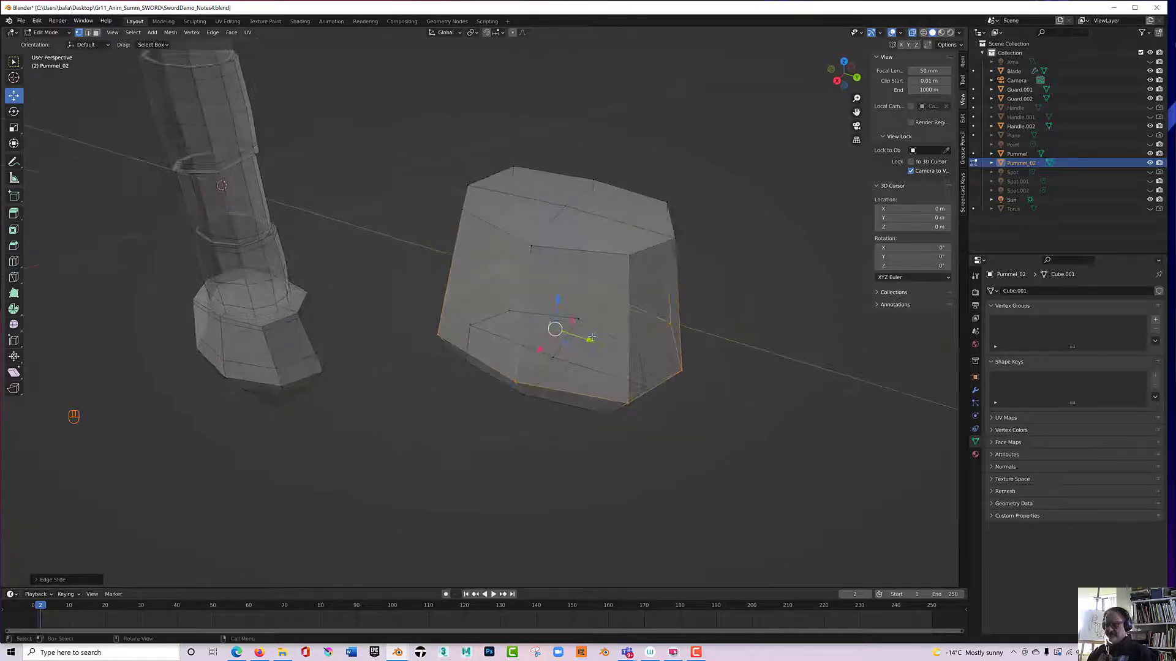
key("3")
left_click(527, 189)
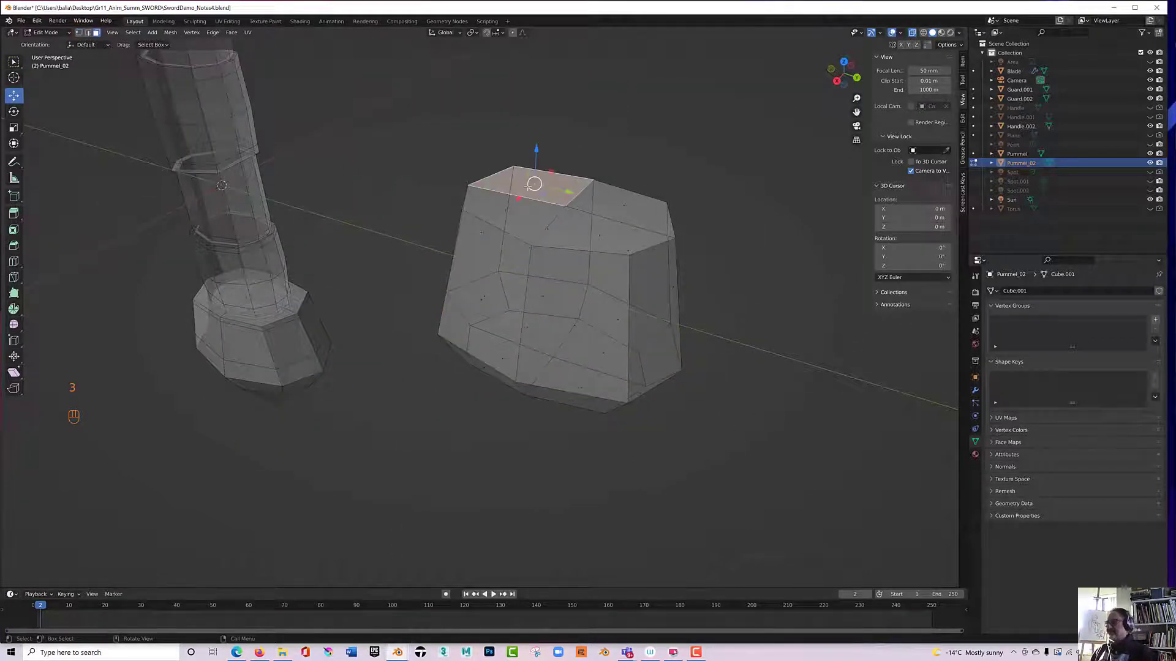
left_click(608, 204, "shift")
left_click(602, 235, "shift")
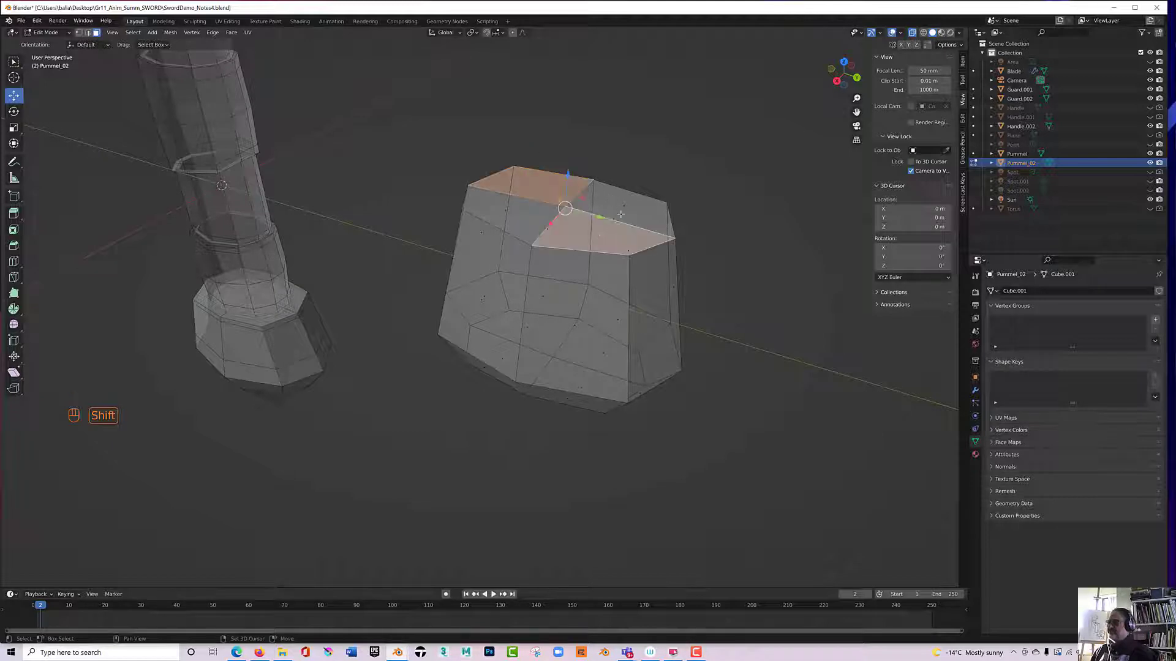
left_click(623, 206, "shift")
left_click(505, 210, "shift")
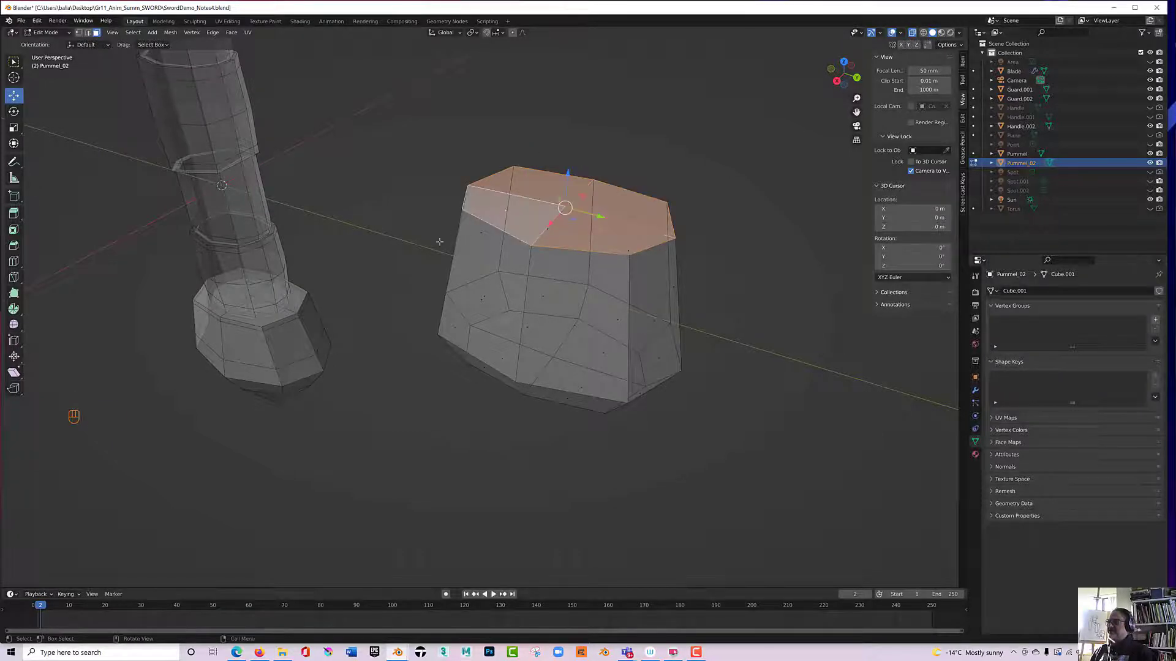
mouse_move(438, 241)
middle_mouse_down()
mouse_move(428, 218)
mouse_move(425, 232)
middle_mouse_up()
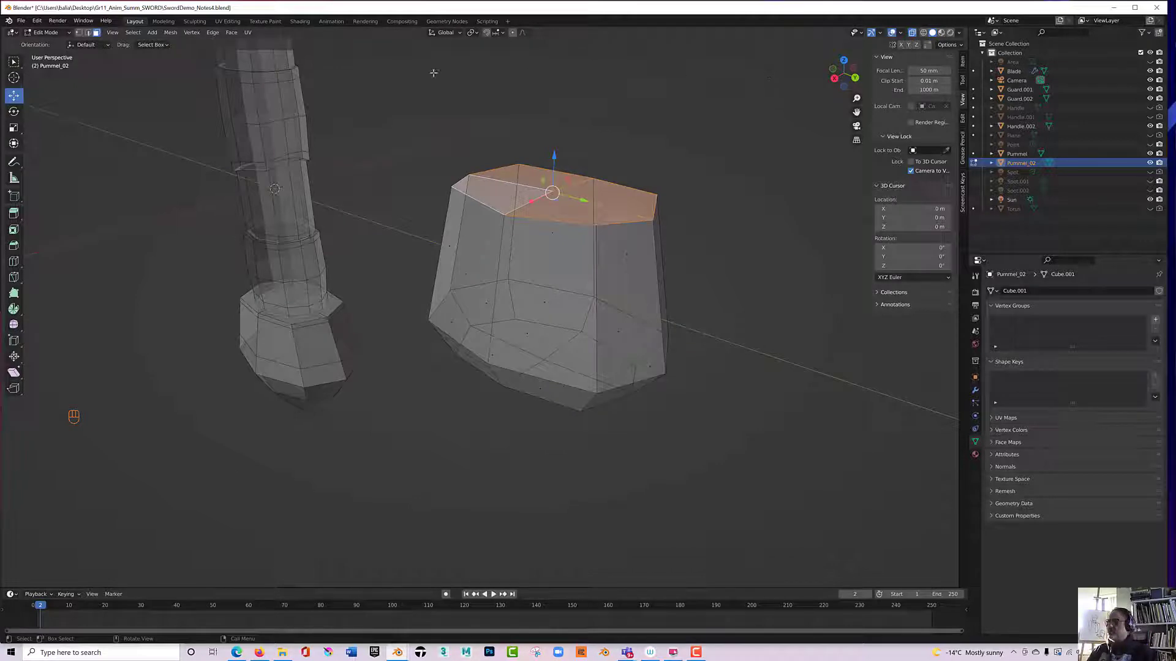
key("s")
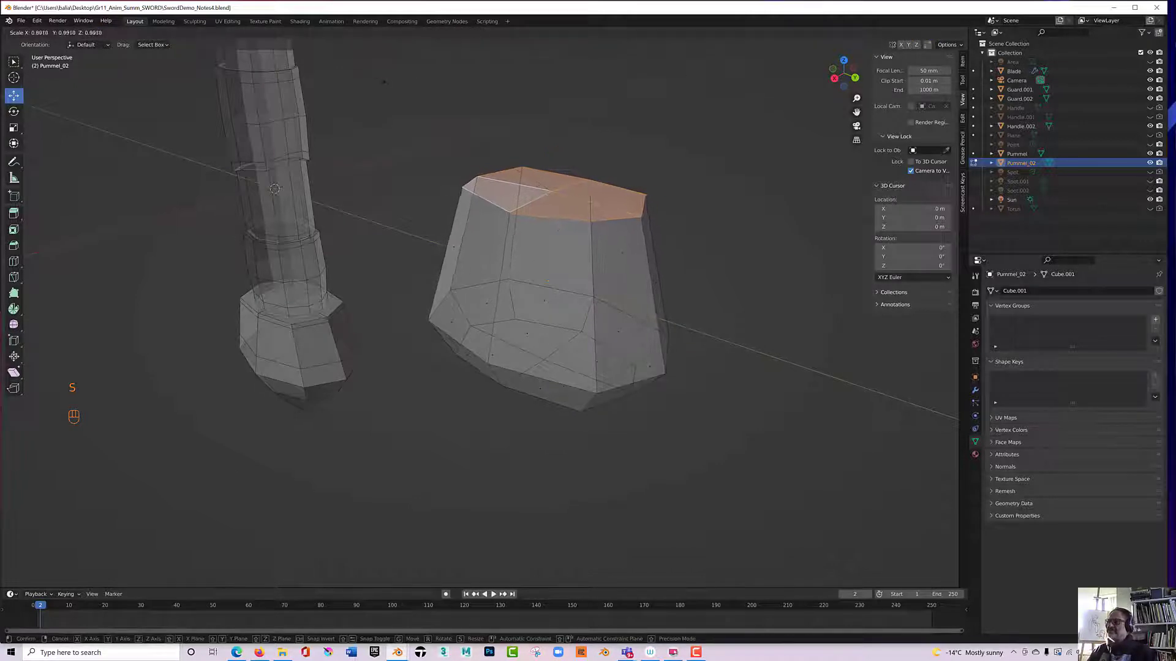
left_click(385, 86)
Add a horizontal loop cut around Pummel_02 and slide it up close to the top edge.
middle_click_drag(386, 85, 388, 162)
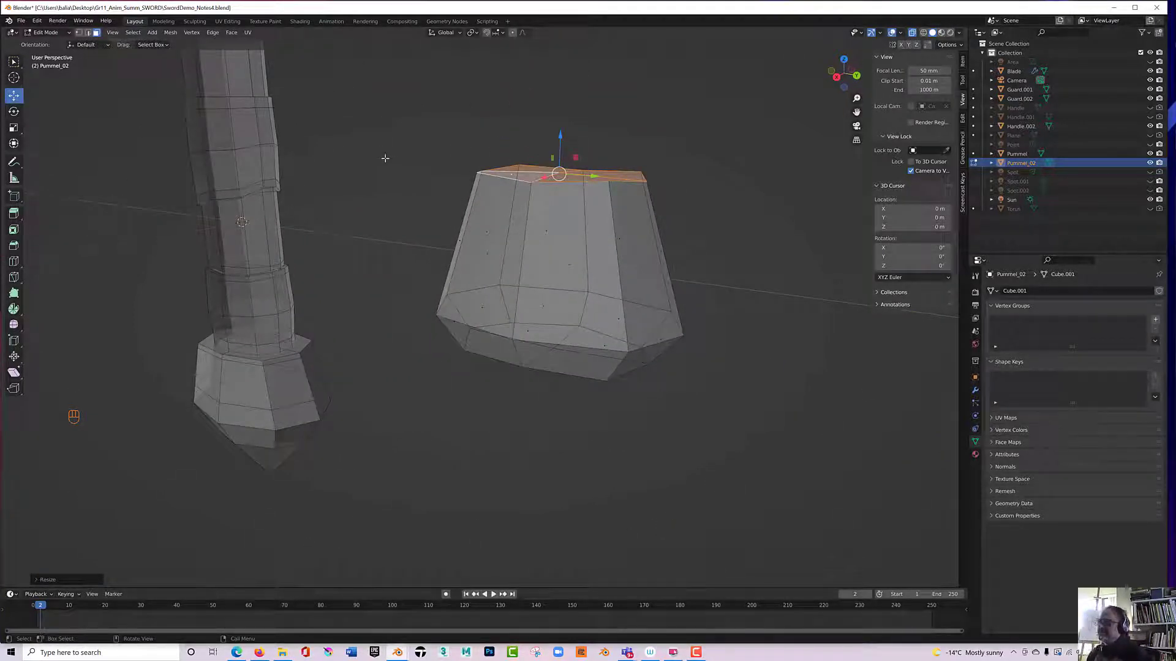
middle_click_drag(386, 157, 415, 237)
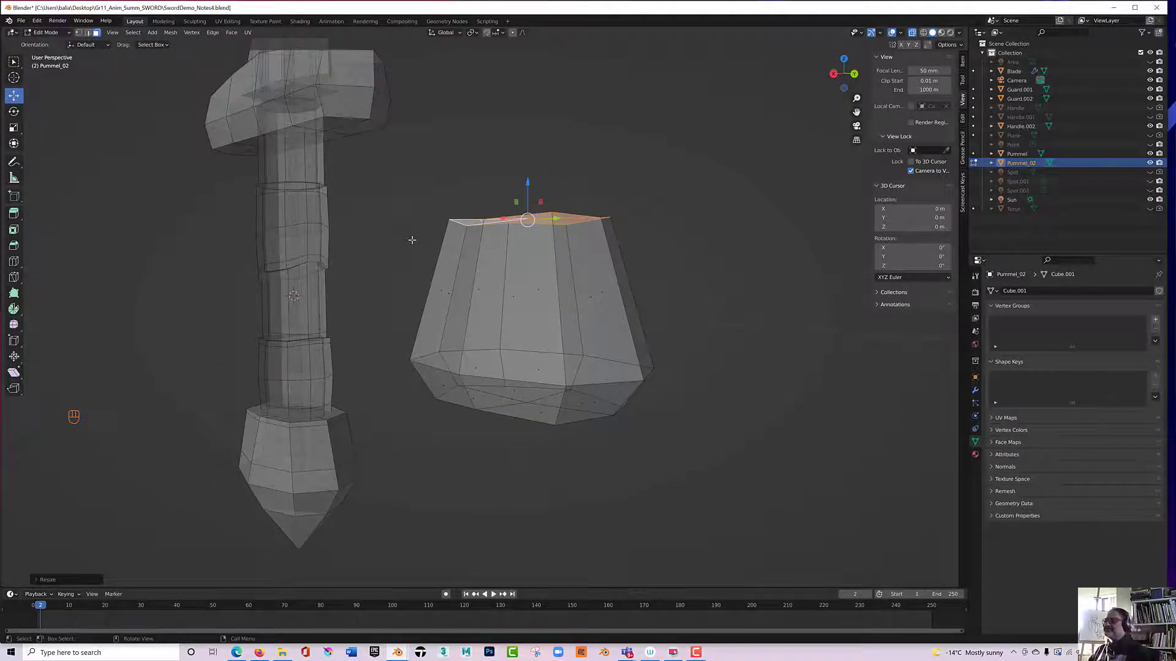
middle_click_drag(418, 265, 378, 273)
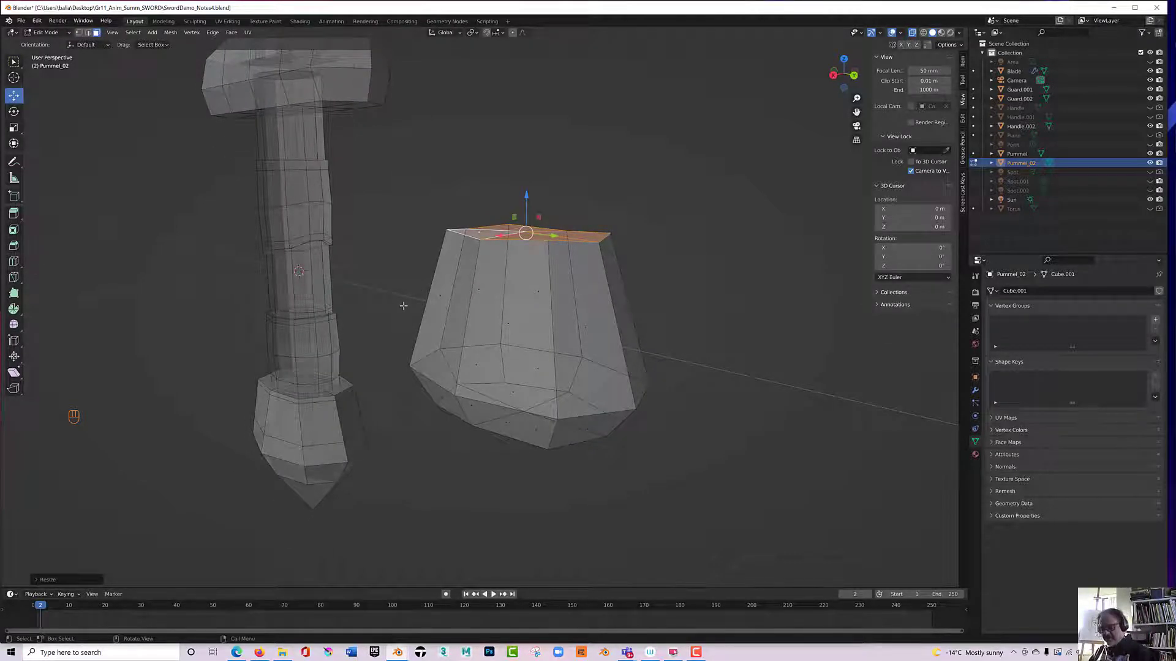
key("ctrl+r")
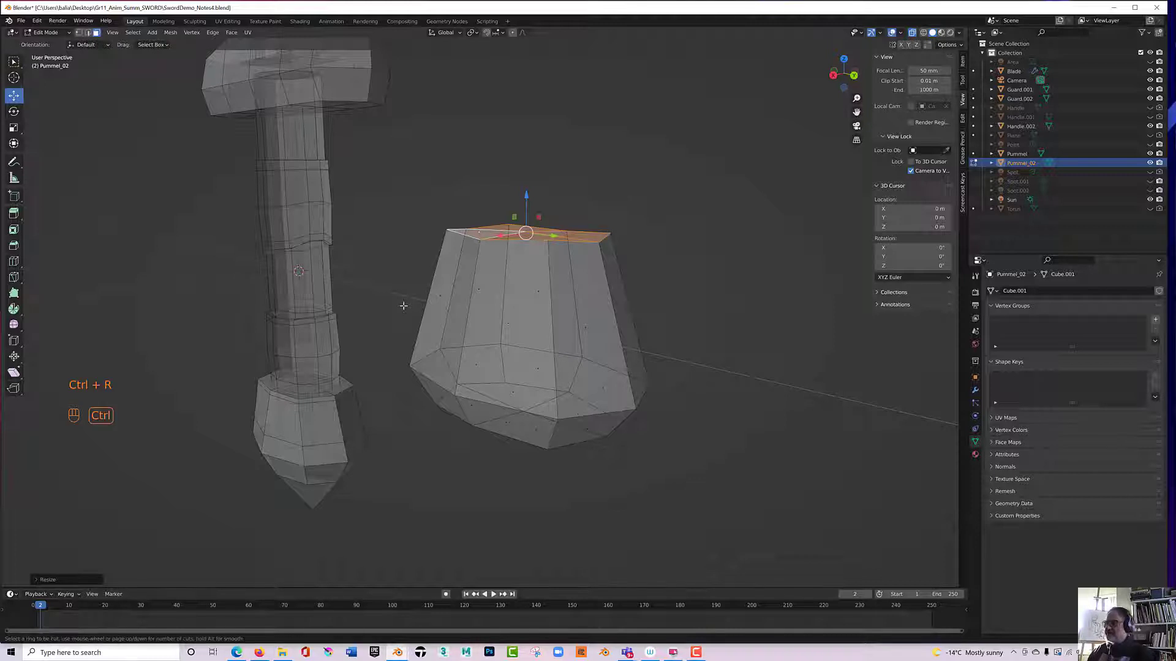
left_click(467, 308)
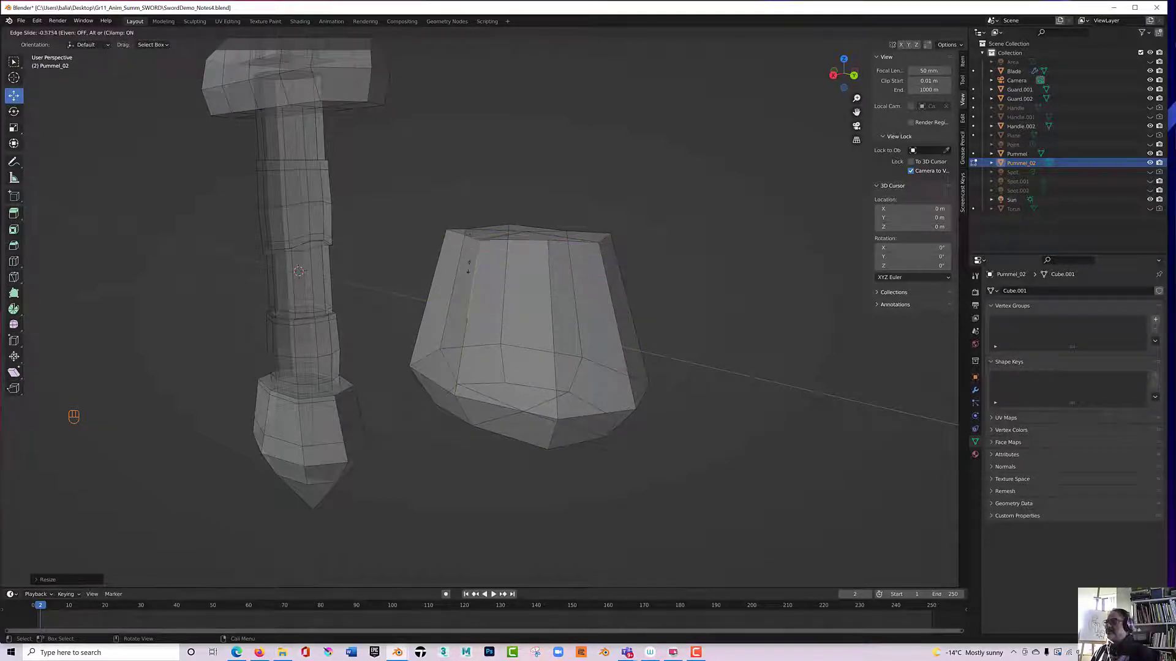
left_click(471, 244)
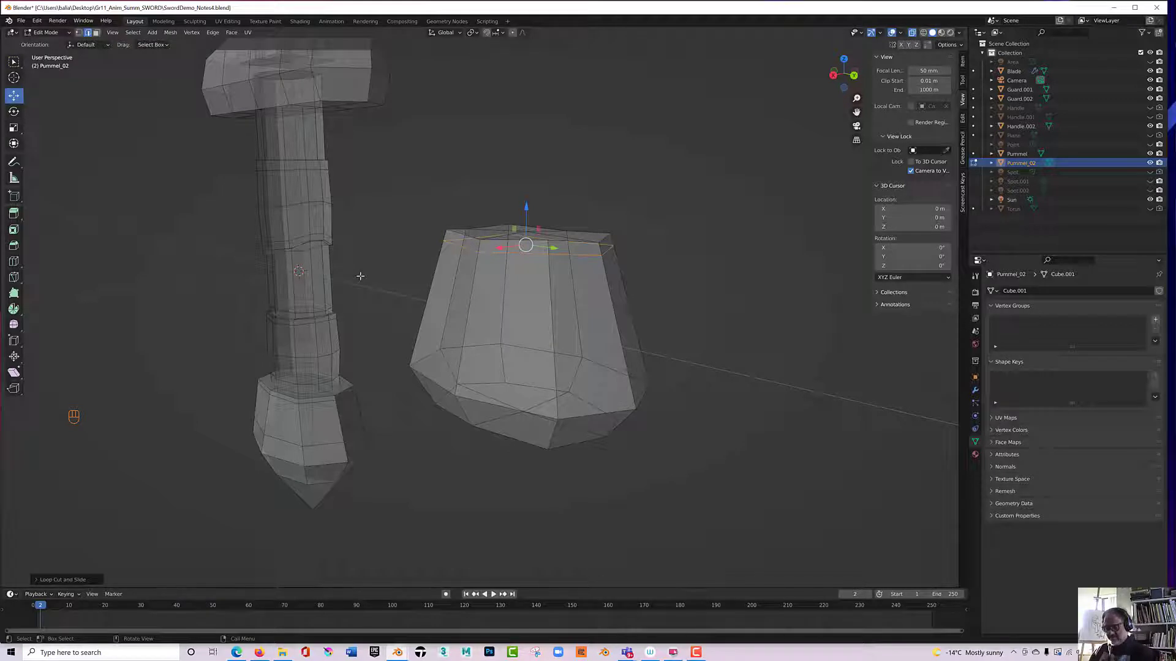
Add two horizontal loop cuts on Pummel_02, one just above and one just below its widest edge loop.
key("ctrl+r")
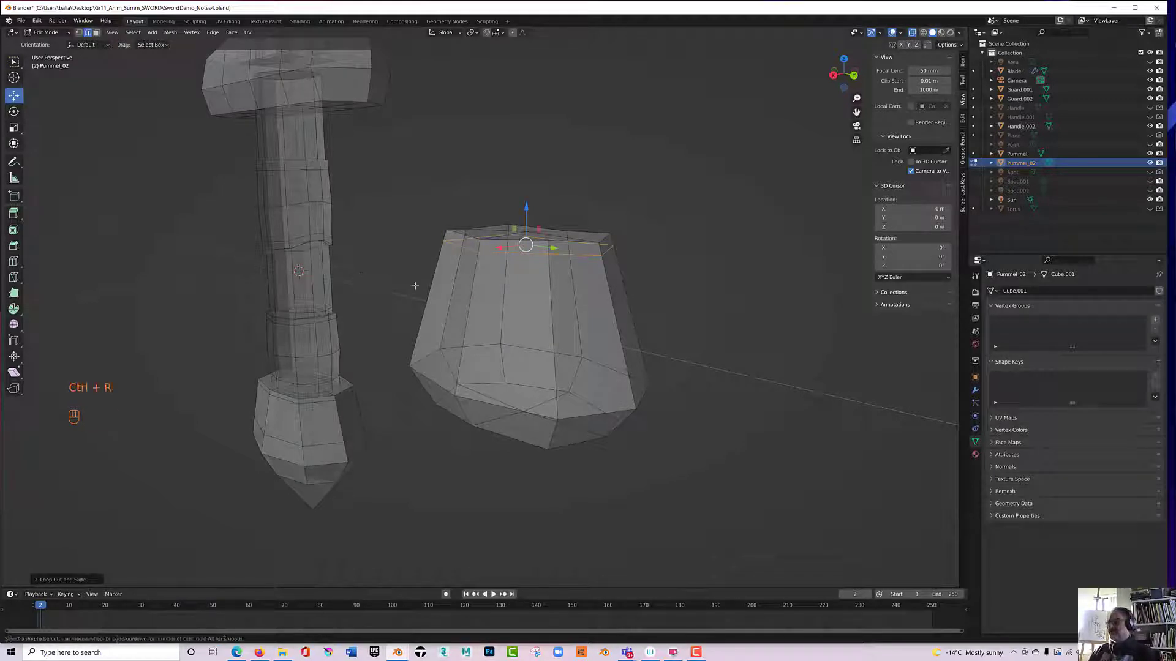
left_click(508, 323)
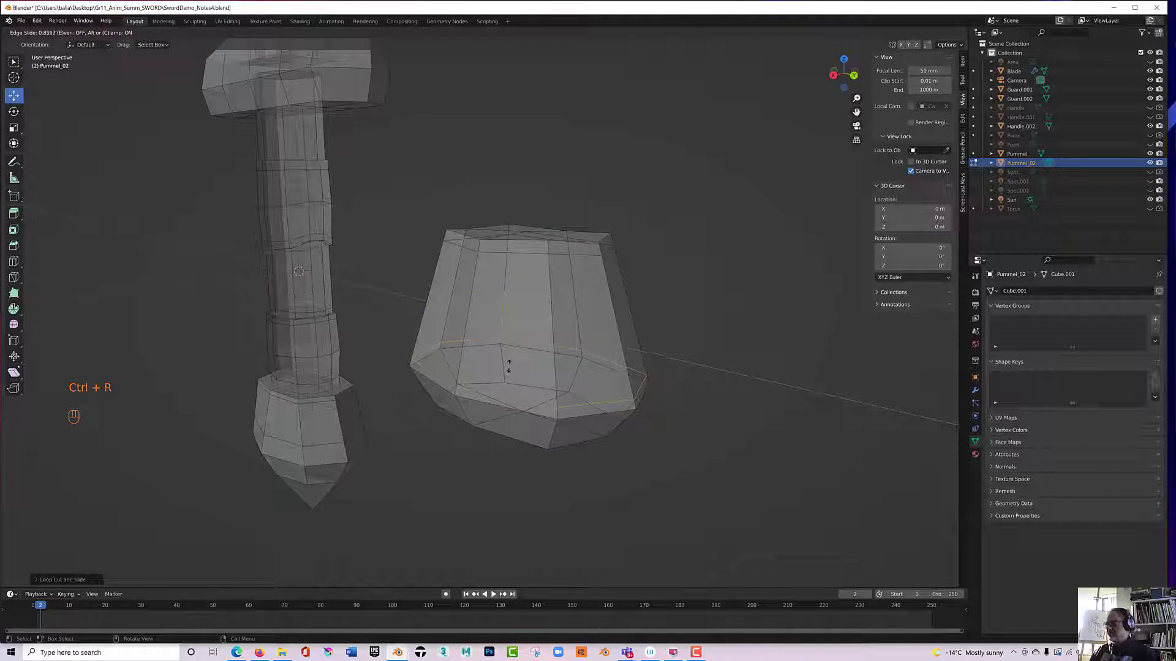
left_click(477, 366)
middle_click_drag(453, 401, 439, 354)
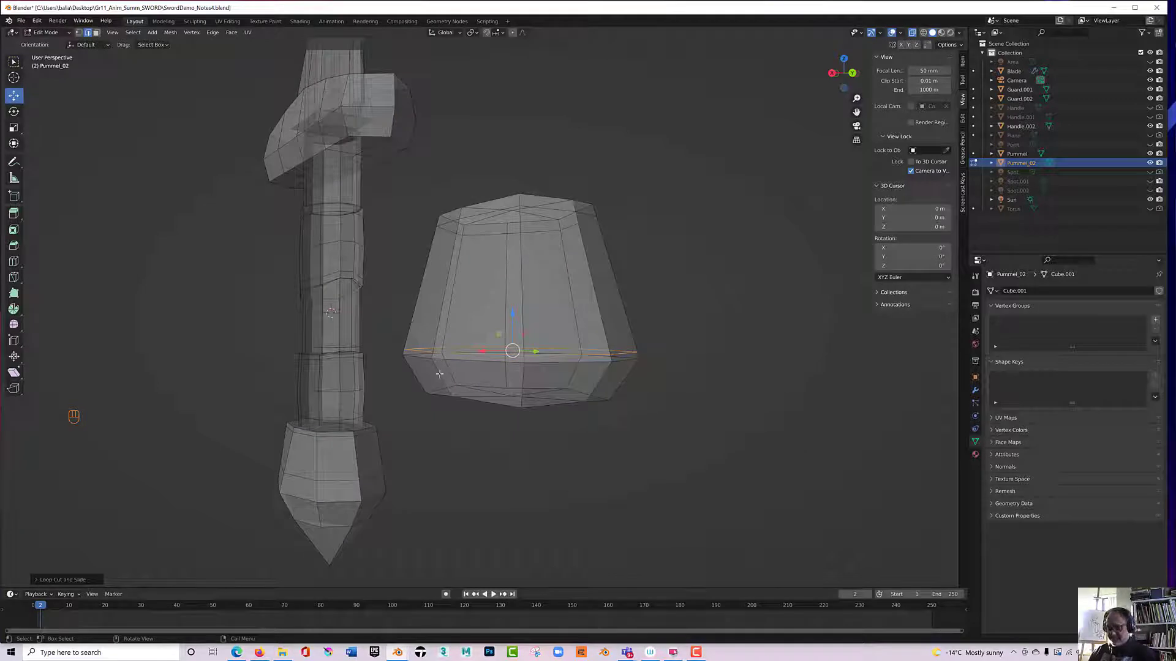
key("ctrl+r")
left_click(439, 374)
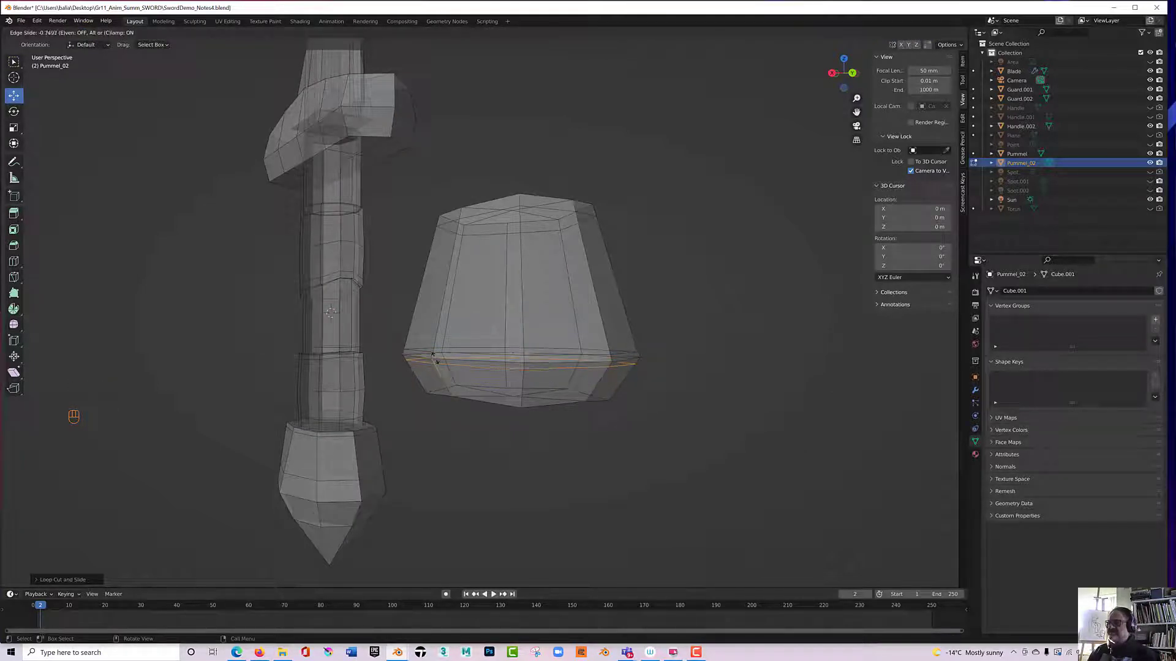
left_click(433, 358)
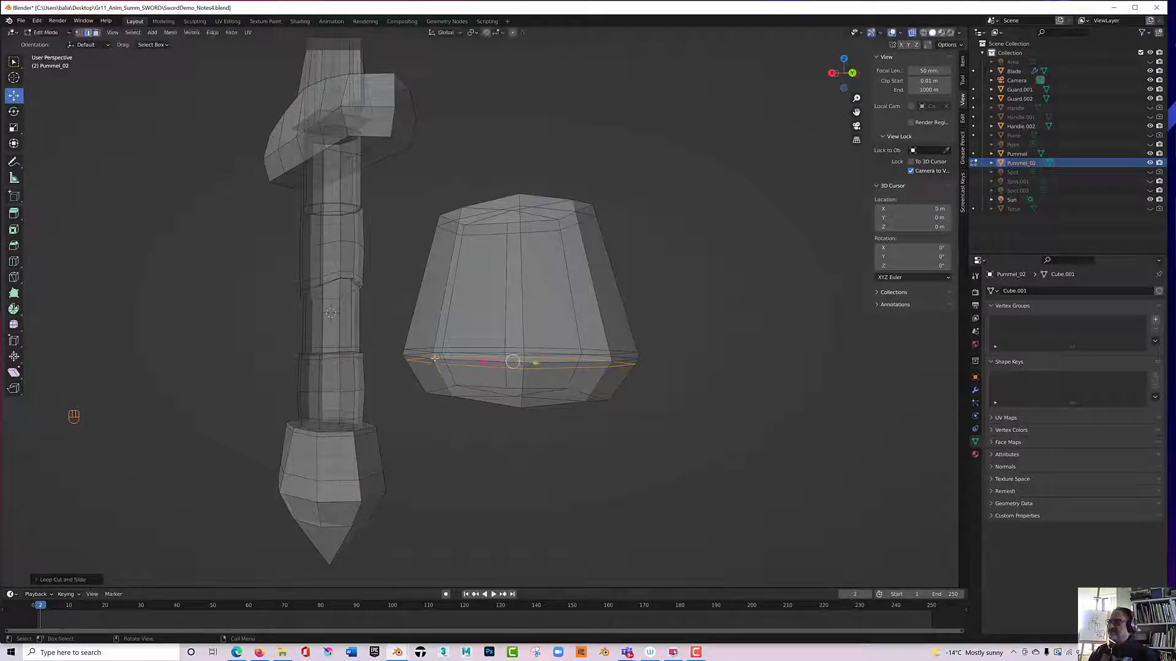
Turn off X-ray and switch the viewport to material preview shading to check Pummel_02 against the sword.
middle_click_drag(435, 312, 478, 394)
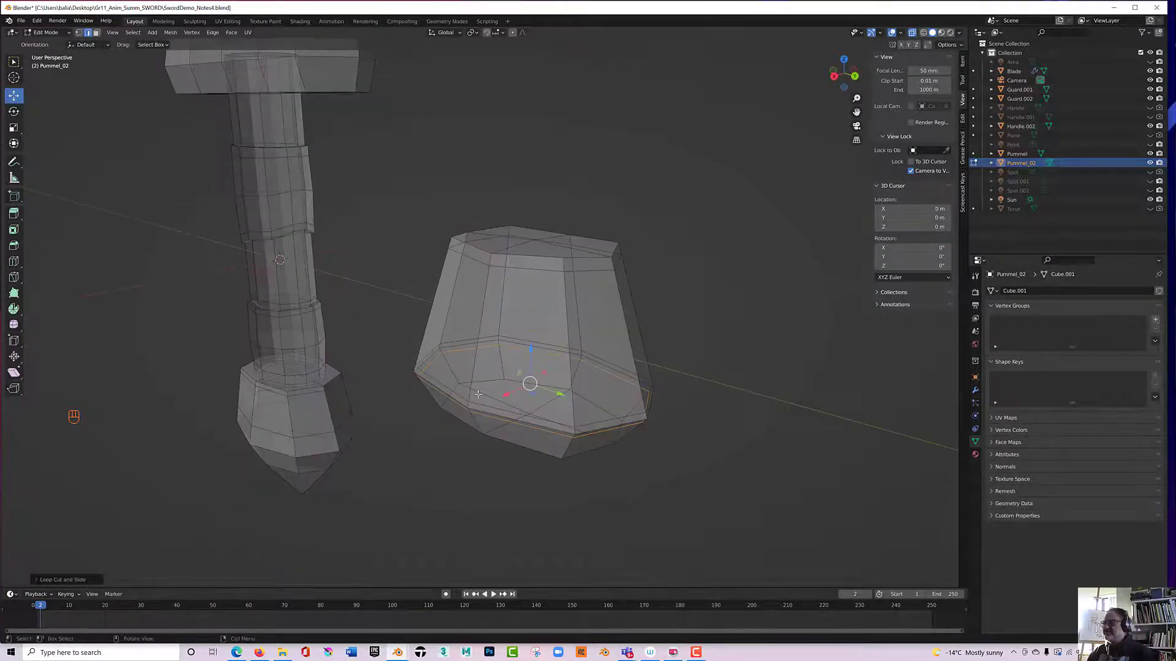
left_click(912, 32)
mouse_move(687, 244)
middle_mouse_down()
mouse_move(662, 190)
mouse_move(637, 202)
mouse_move(687, 221)
middle_mouse_up()
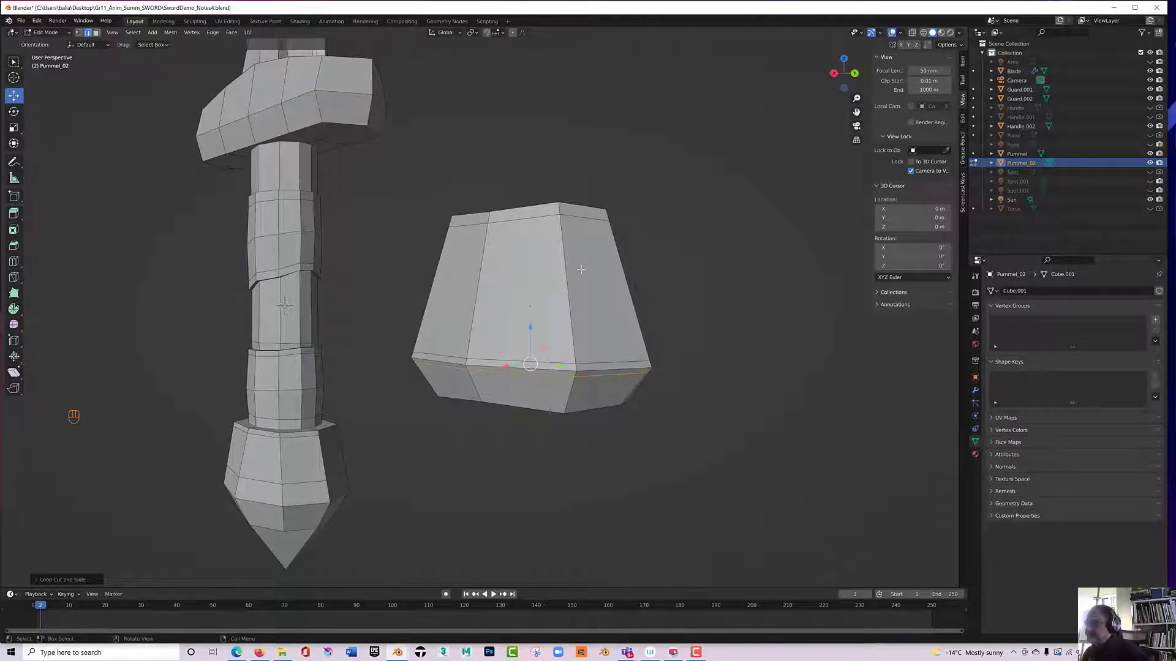
middle_click_drag(581, 269, 466, 334)
scroll(465, 333, "up", 1)
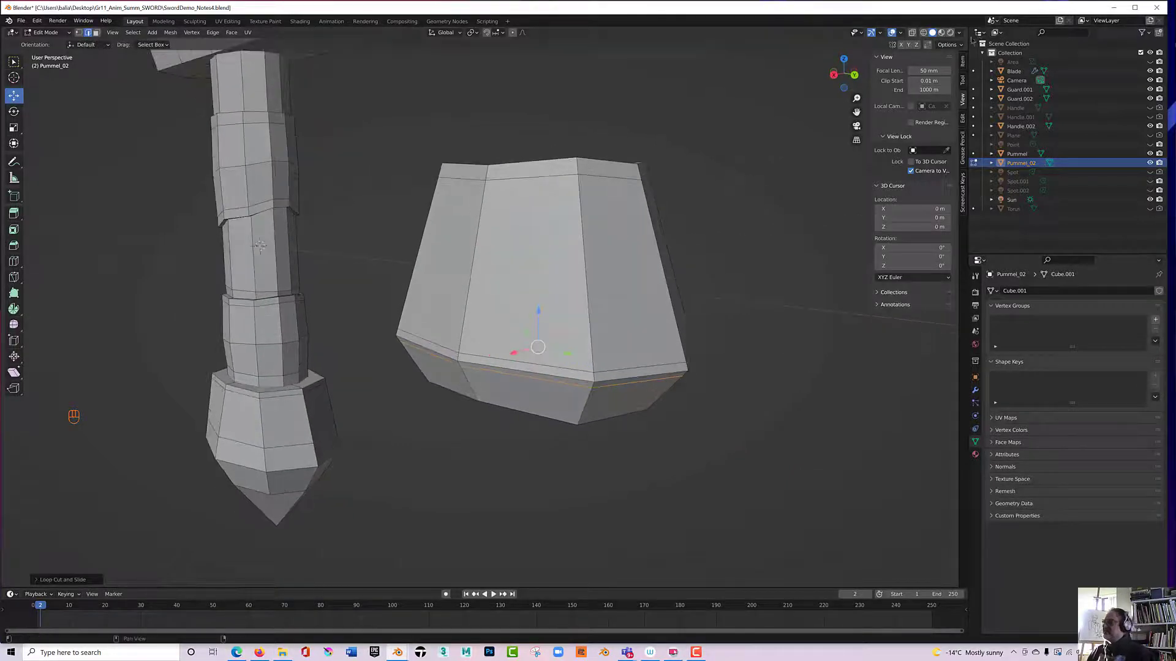
left_click(941, 32)
middle_click_drag(454, 331, 512, 354)
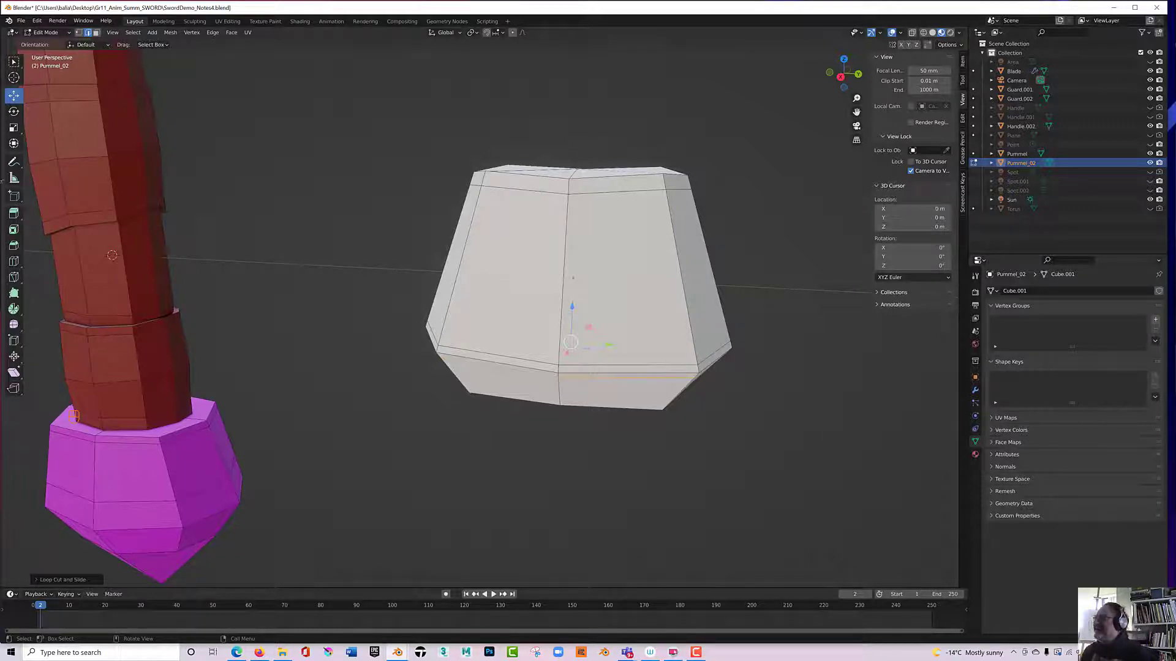
Select the centre vertex of Pummel_02's underside and move it down along Z to form a pointed tip.
middle_click_drag(363, 255, 401, 221)
left_click(96, 32)
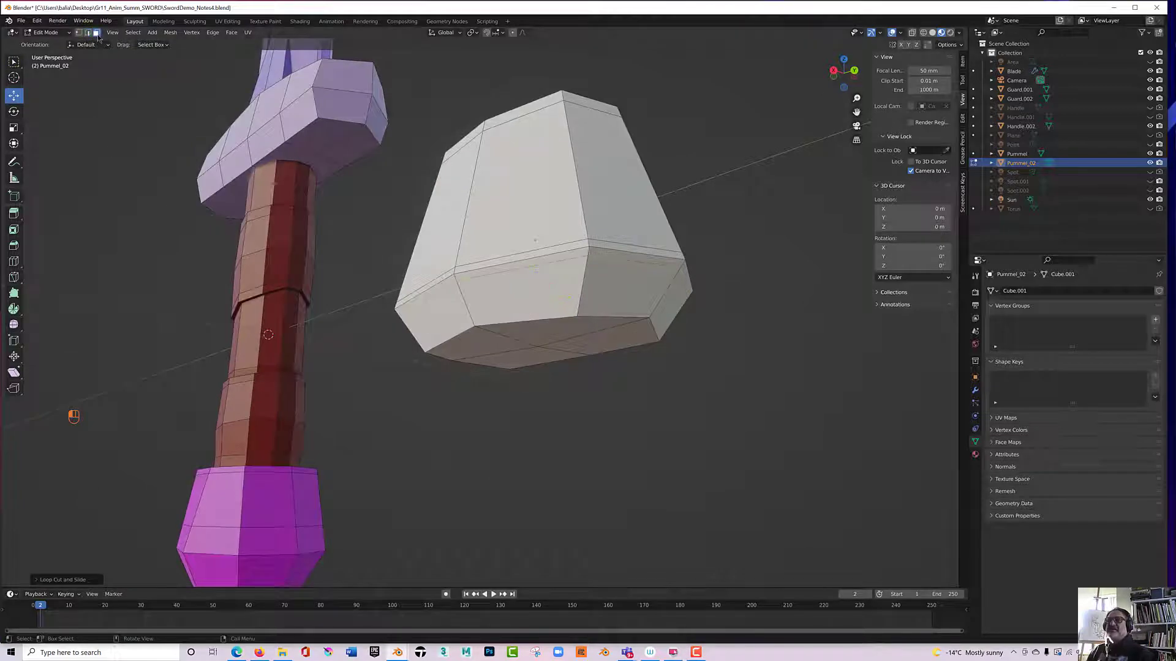
left_click(508, 352)
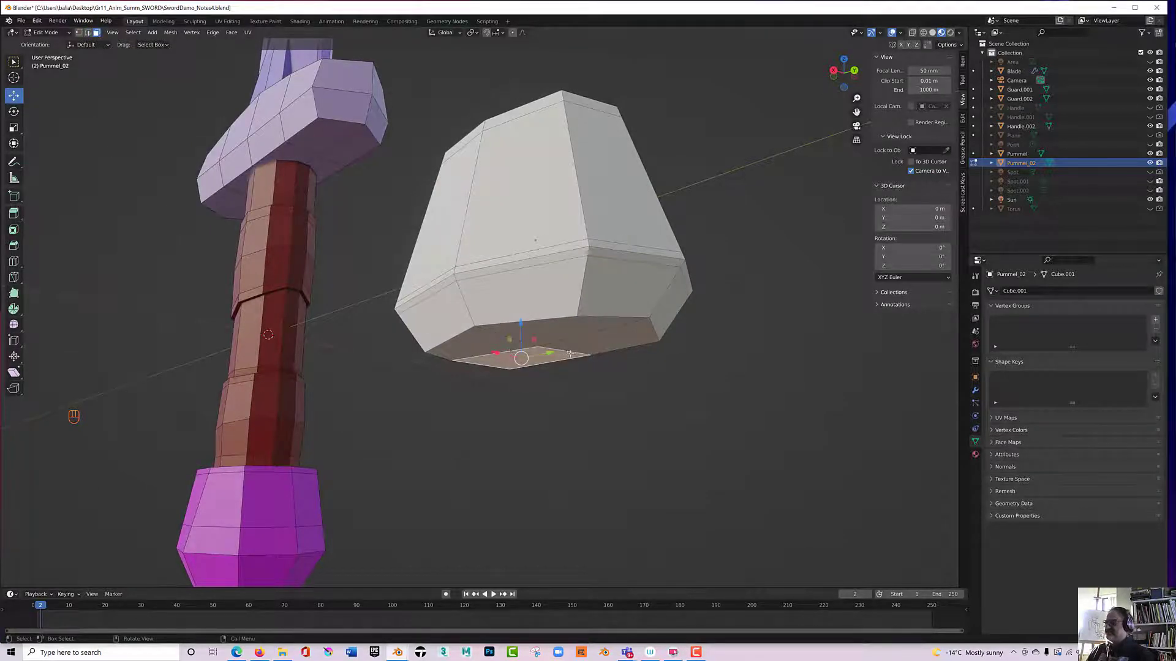
middle_click_drag(575, 351, 435, 237)
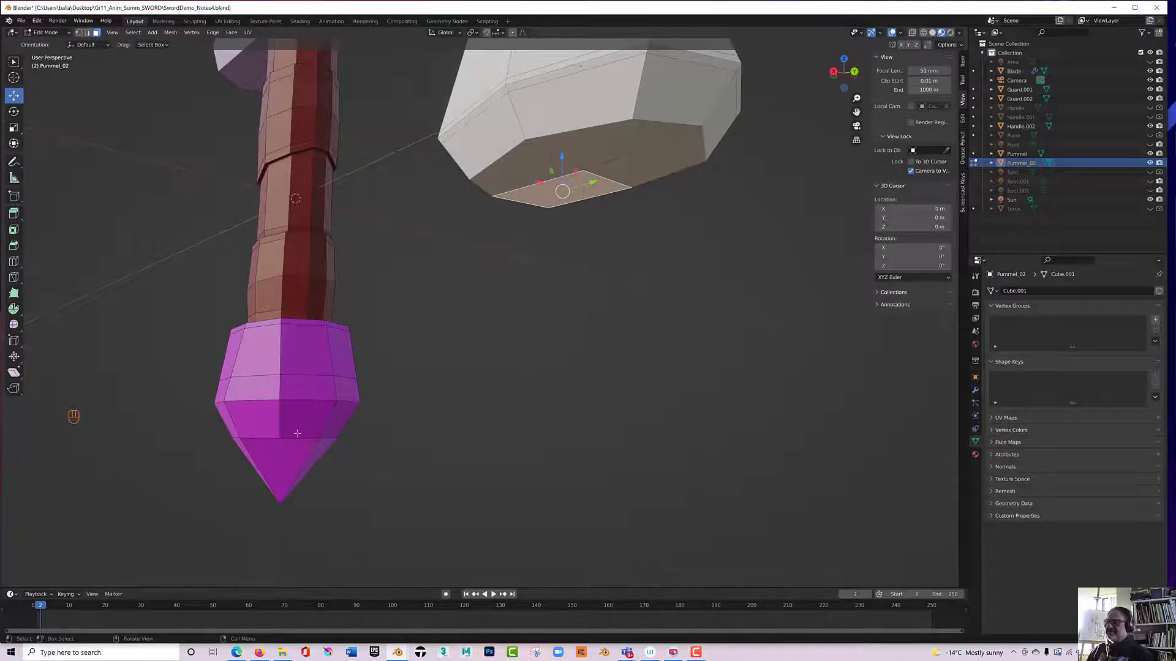
middle_click_drag(535, 230, 526, 225)
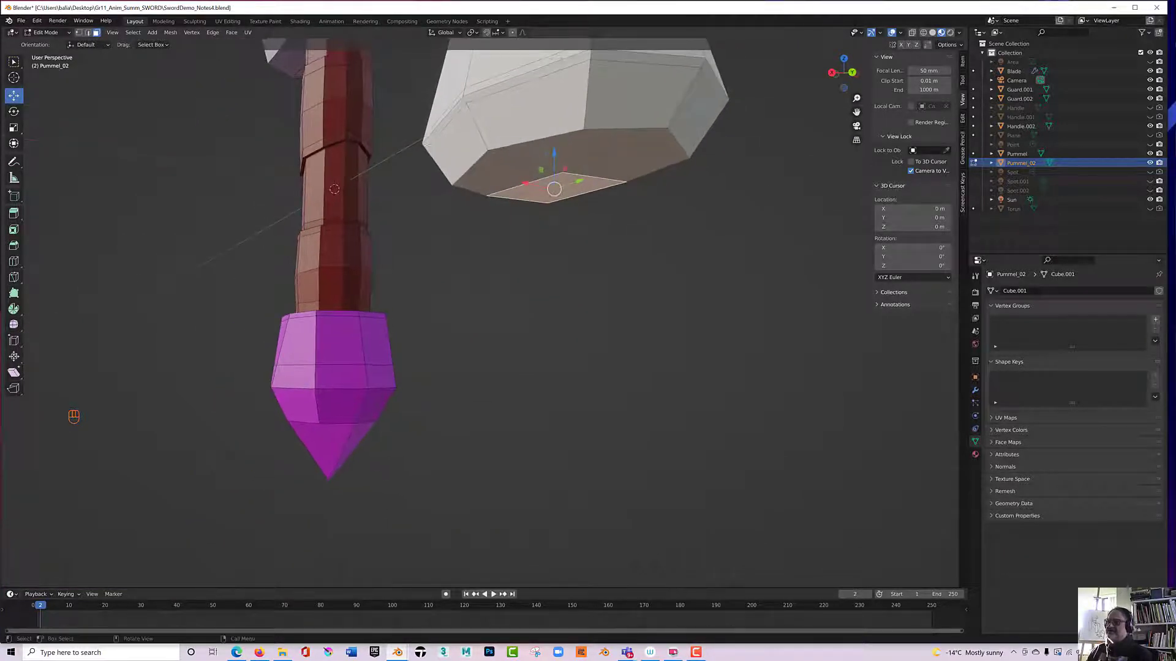
key("1")
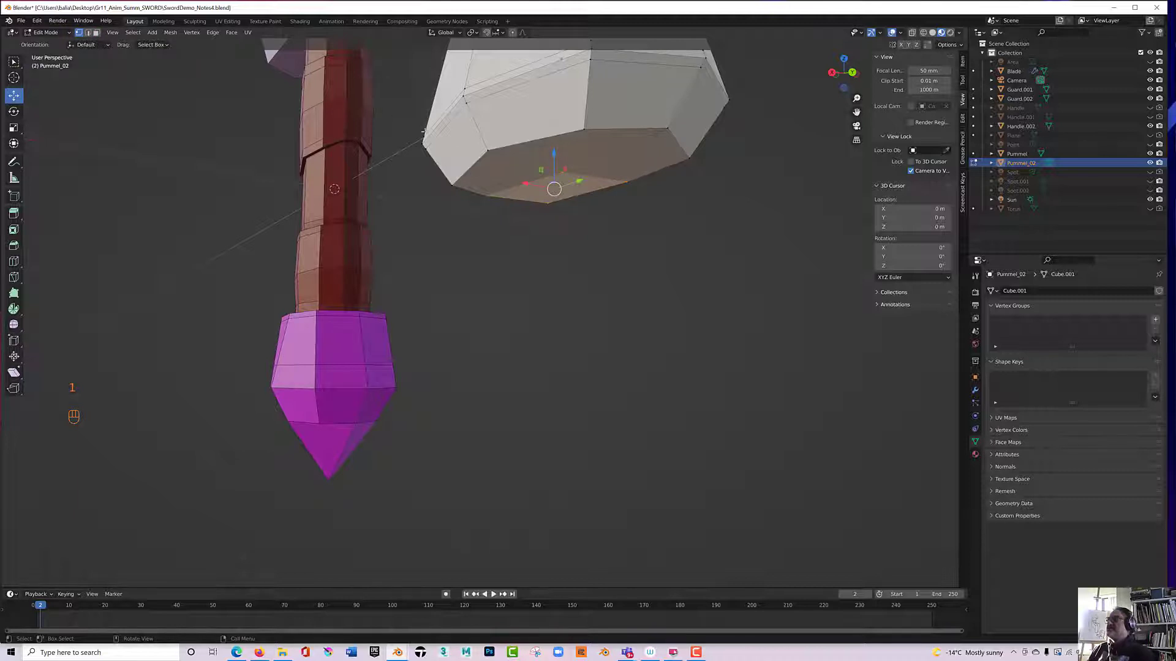
left_click(563, 174)
left_click_drag(562, 145, 569, 253)
middle_click_drag(569, 253, 518, 191)
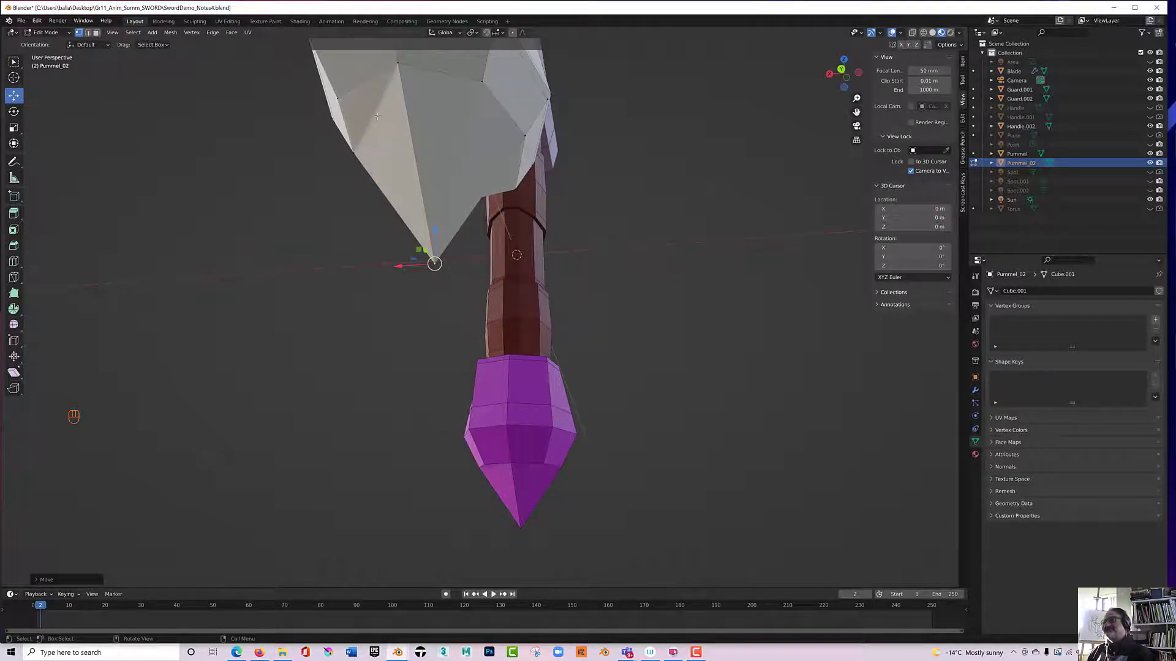
Try to lower side vertices of the rim above Pummel_02's pointed tip along Z.
middle_click_drag(377, 115, 482, 109)
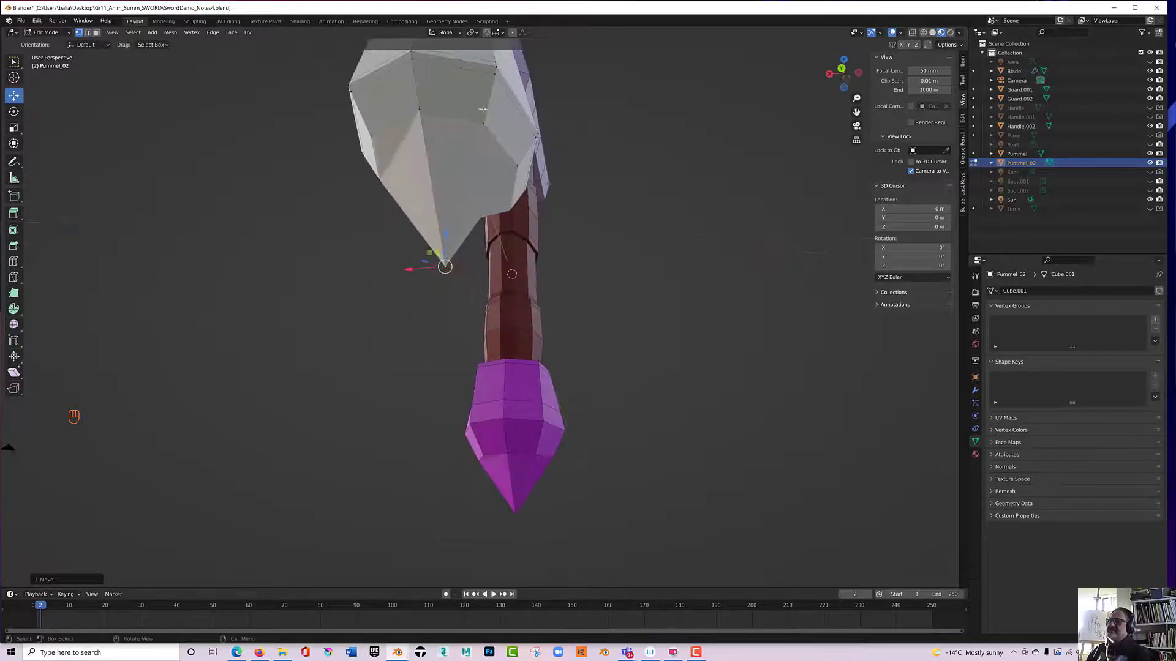
middle_click_drag(454, 236, 532, 228)
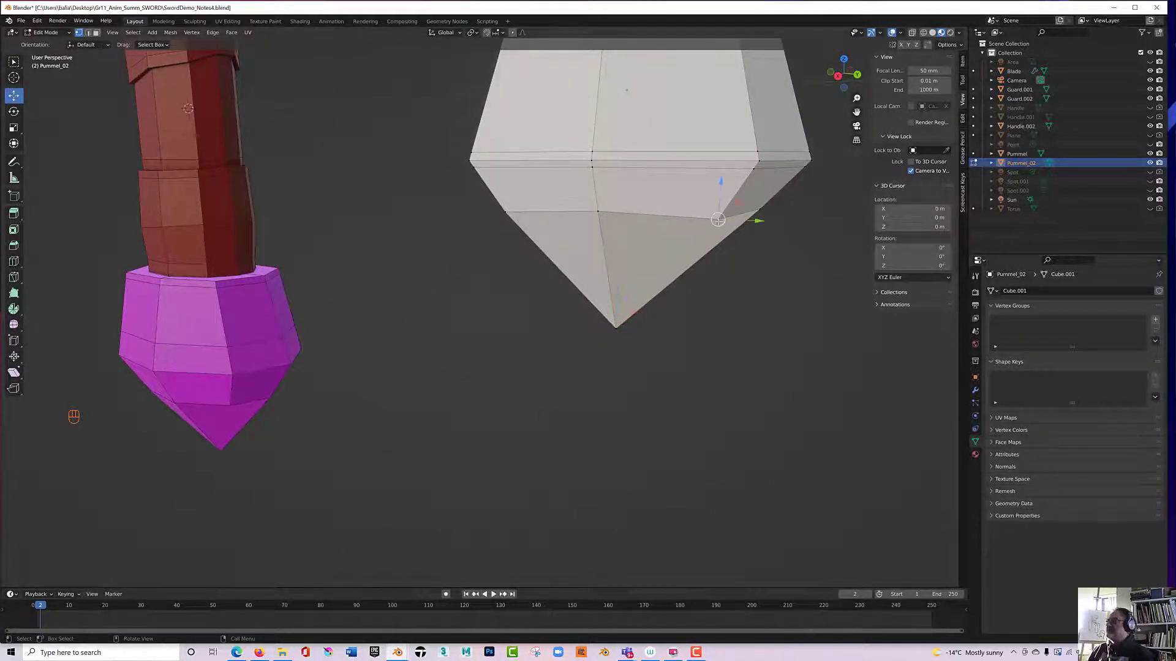
middle_click_drag(717, 220, 587, 240)
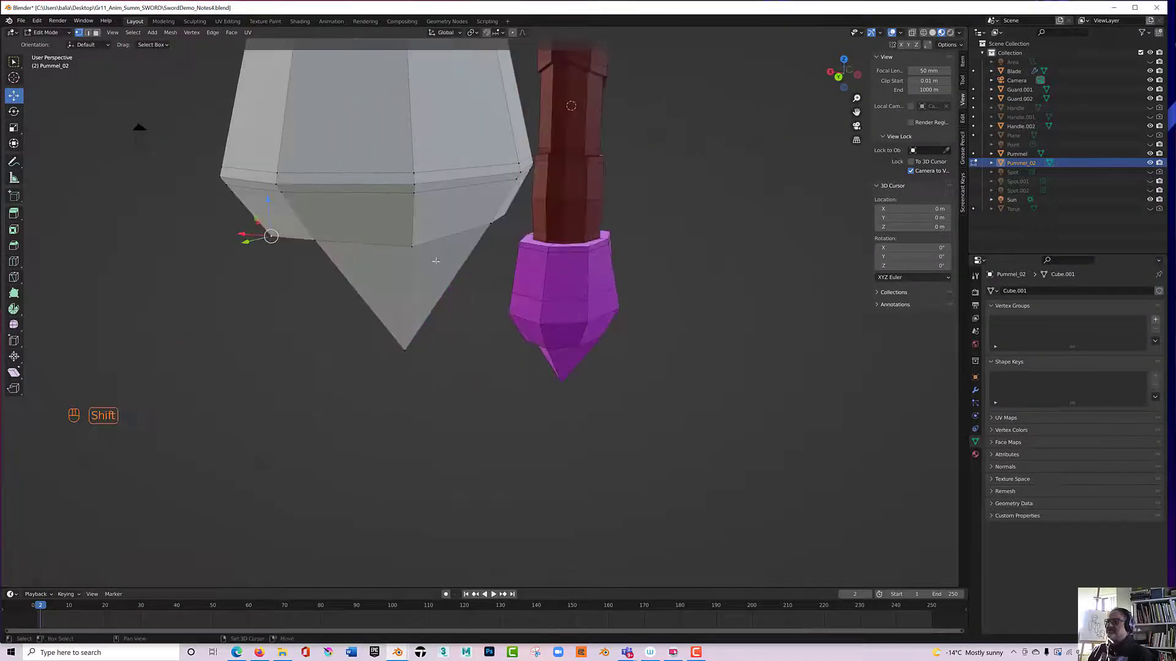
middle_click_drag(414, 246, 532, 202)
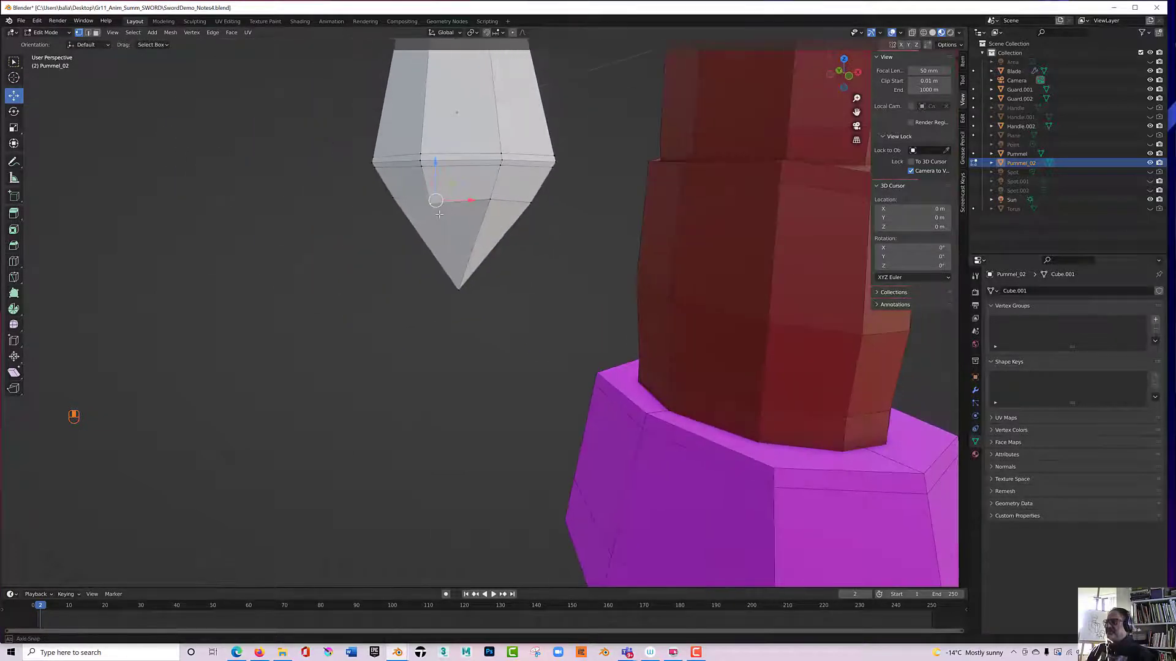
left_click(528, 201, "shift")
left_click_drag(457, 170, 458, 203)
middle_click_drag(457, 204, 376, 235)
Undo the last vertex selections and move on the rim above Pummel_02's tip.
key("ctrl+z")
key("ctrl+z")
key("ctrl+z")
key("ctrl+z")
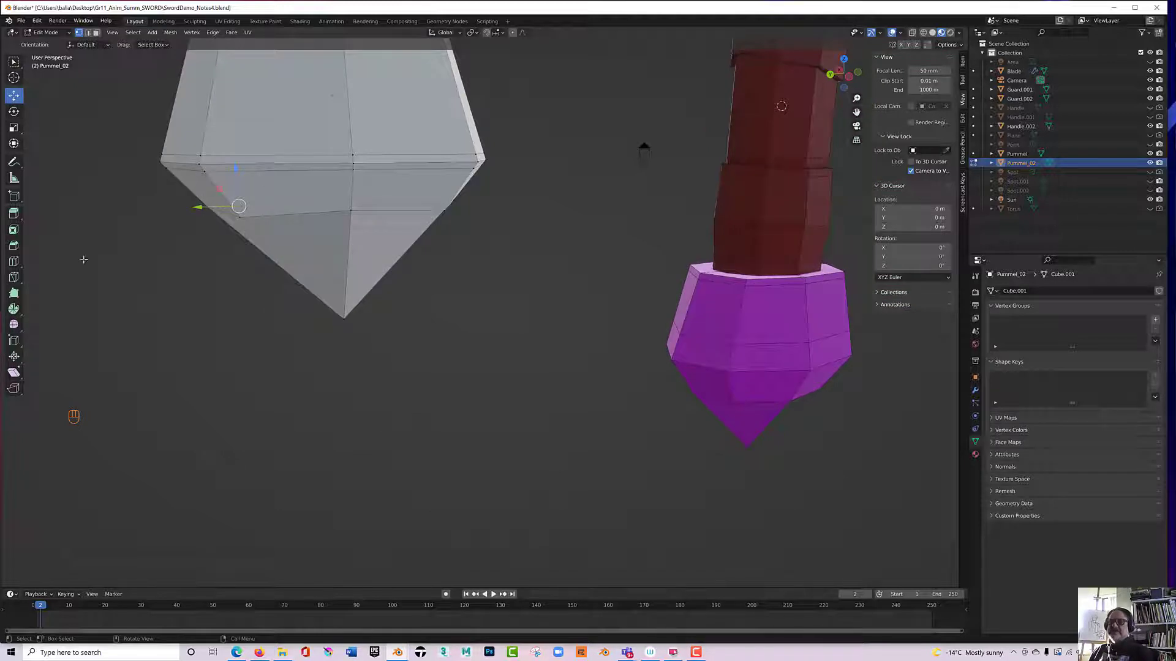
Make a single loop cut on the lower section of Pummel_02 with the Loop Cut tool and return to the Move tool.
left_click(13, 262)
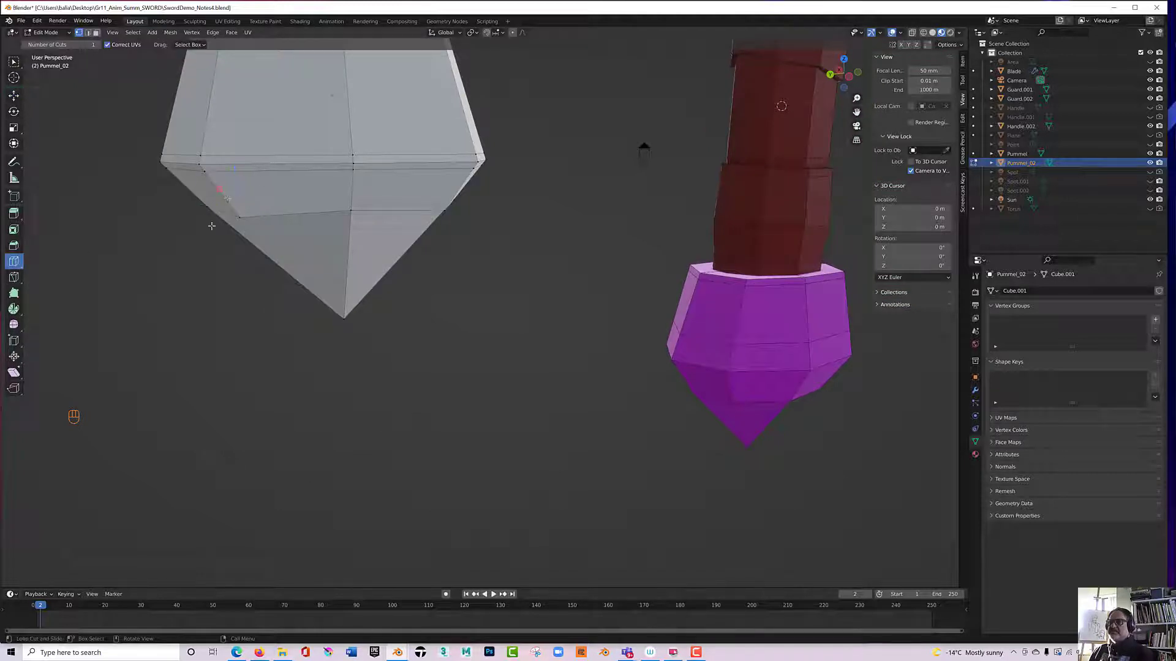
left_click(226, 194)
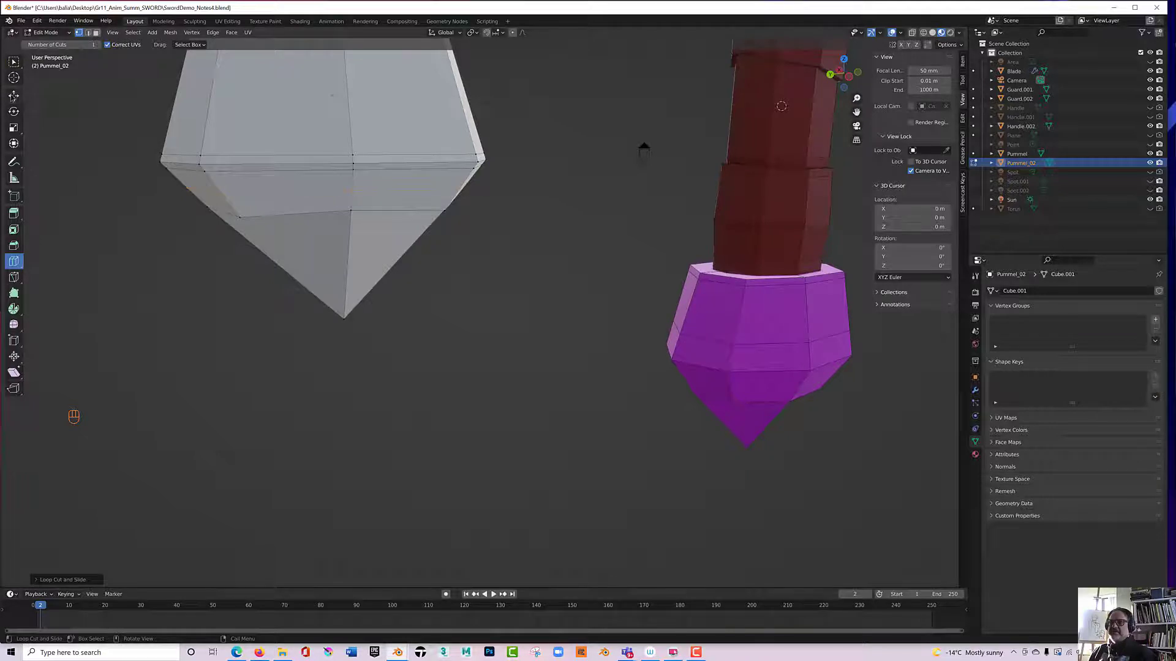
key("shift+space")
key("g")
middle_click_drag(638, 144, 184, 425)
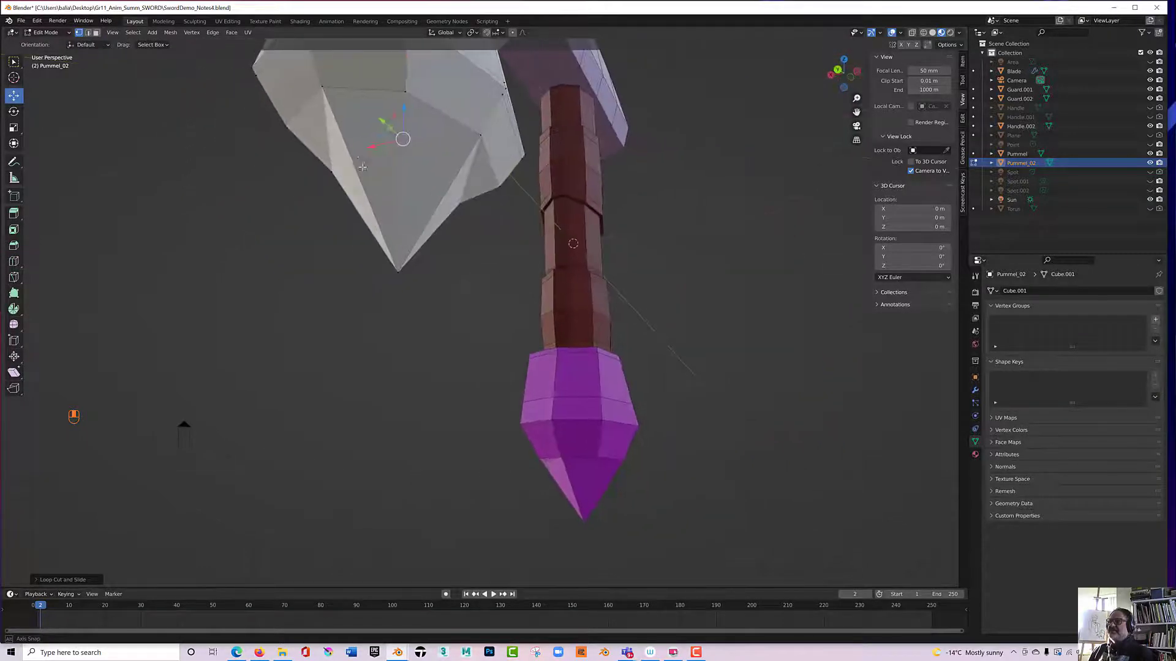
In wireframe right view, select Pummel_02's lowest ring above the pointed tip and move it down along Z to just above the tip.
middle_click_drag(363, 166, 296, 201)
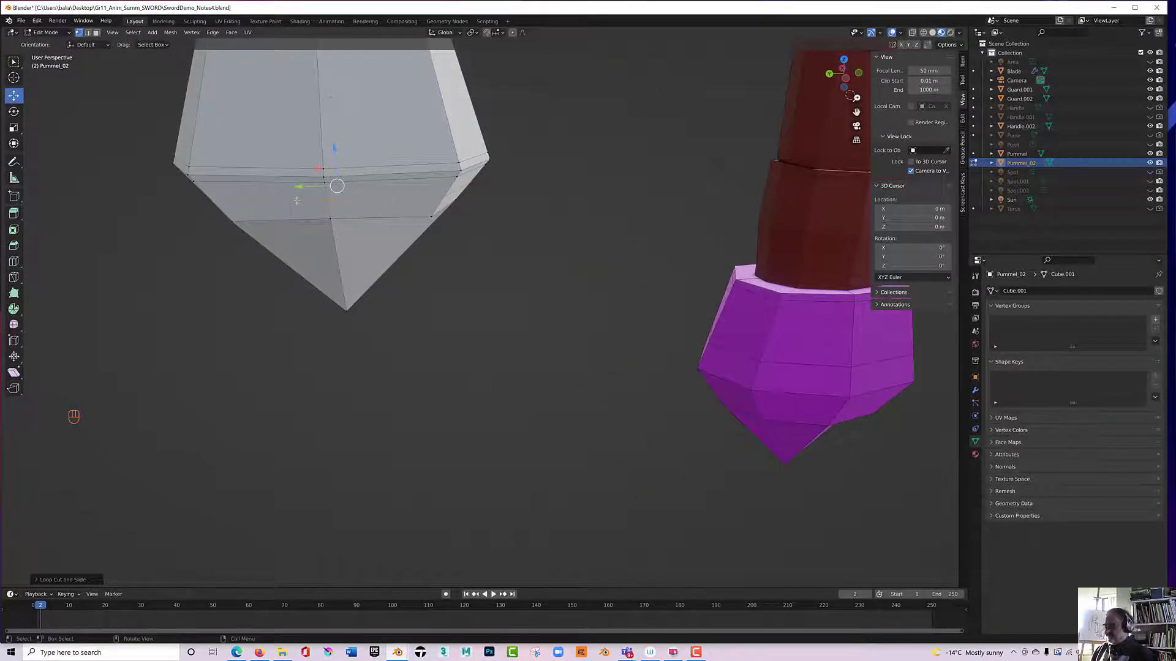
key("KP_1")
key("KP_3")
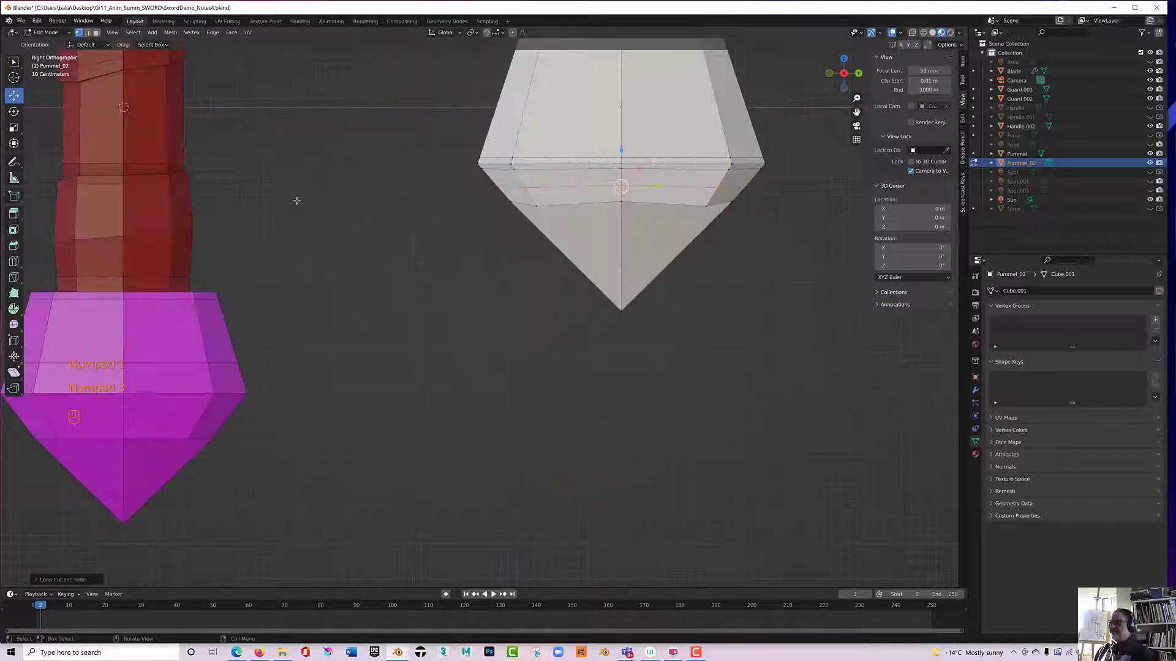
middle_click_drag(351, 195, 270, 317, "shift")
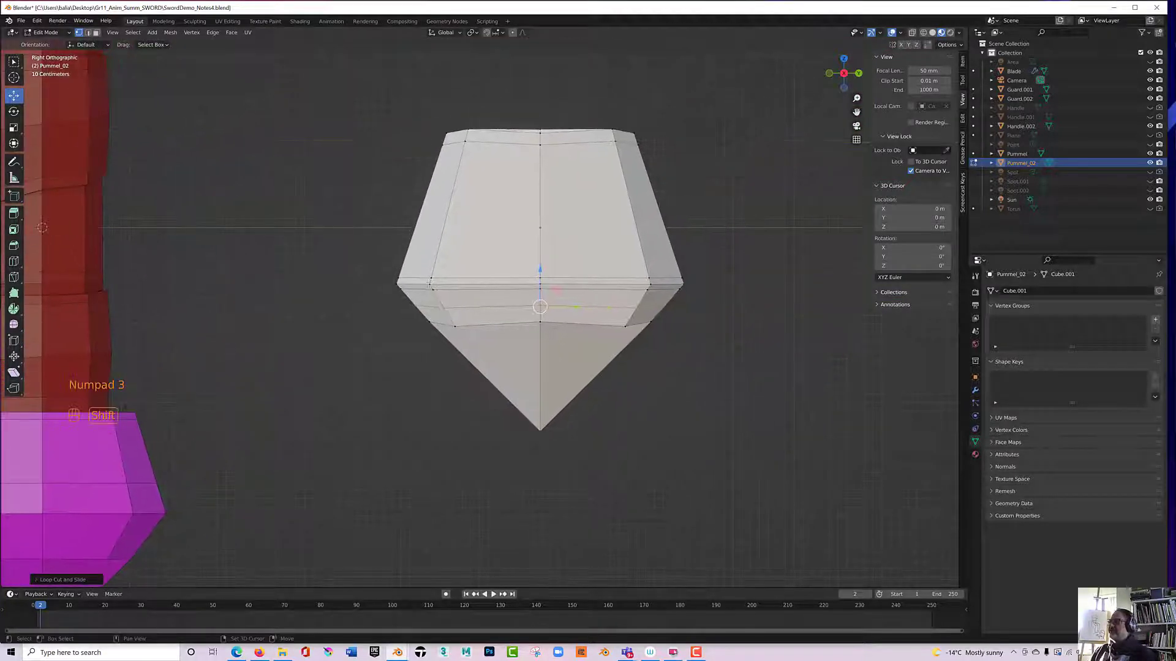
left_click(923, 34)
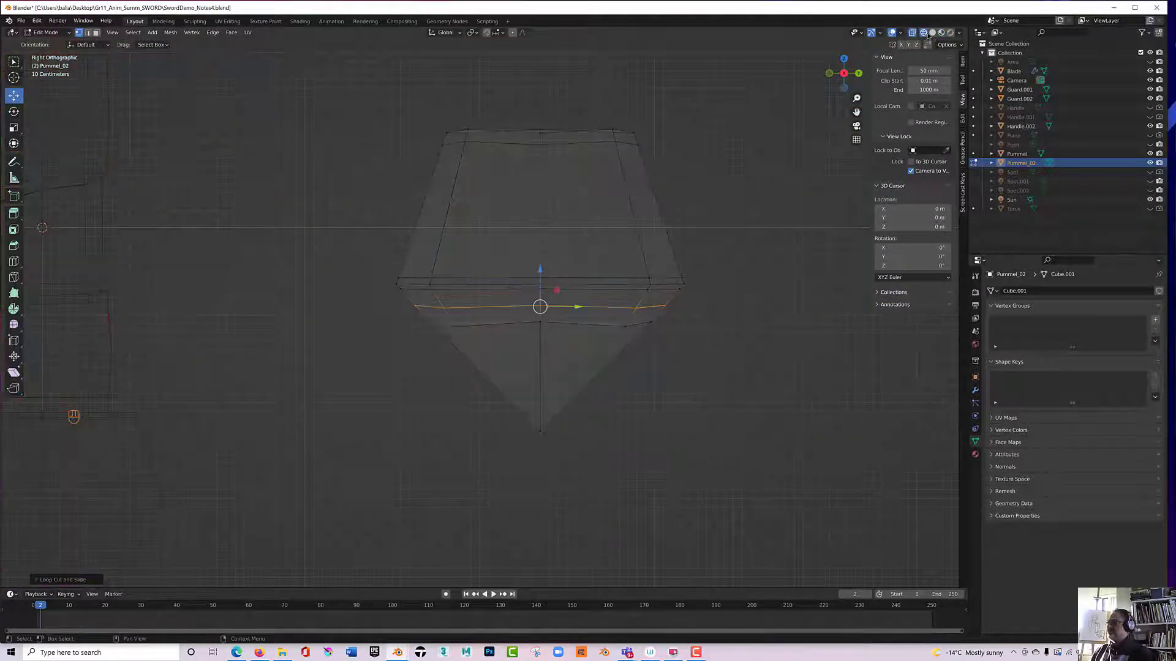
left_click(932, 33)
left_click(924, 34)
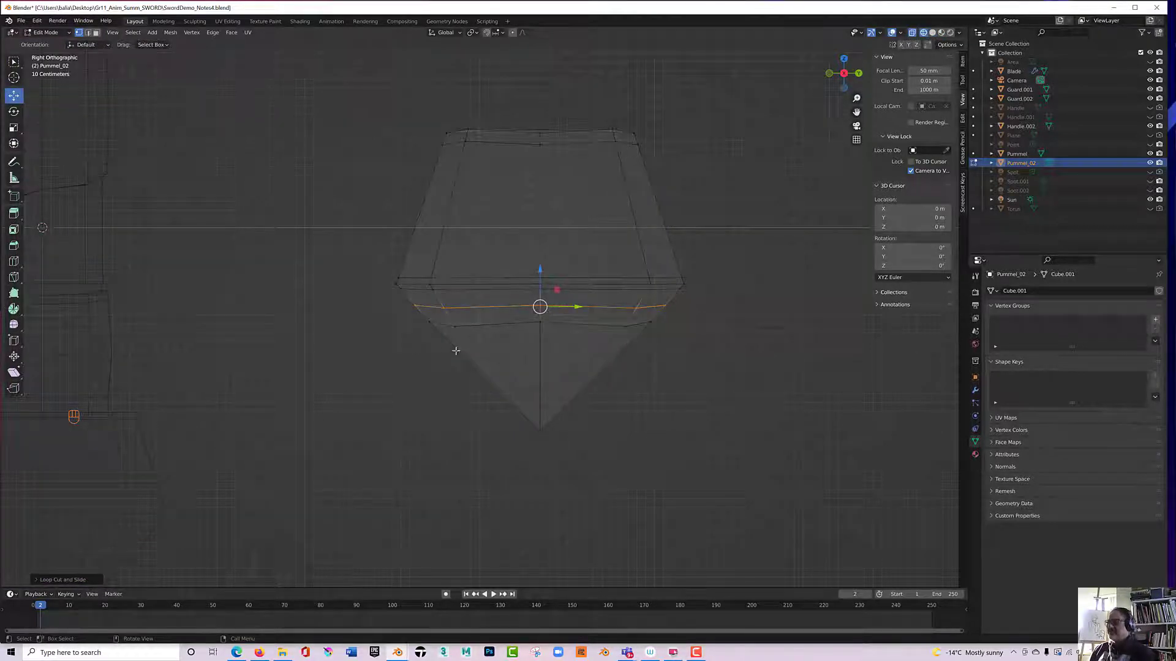
left_click_drag(395, 361, 669, 313)
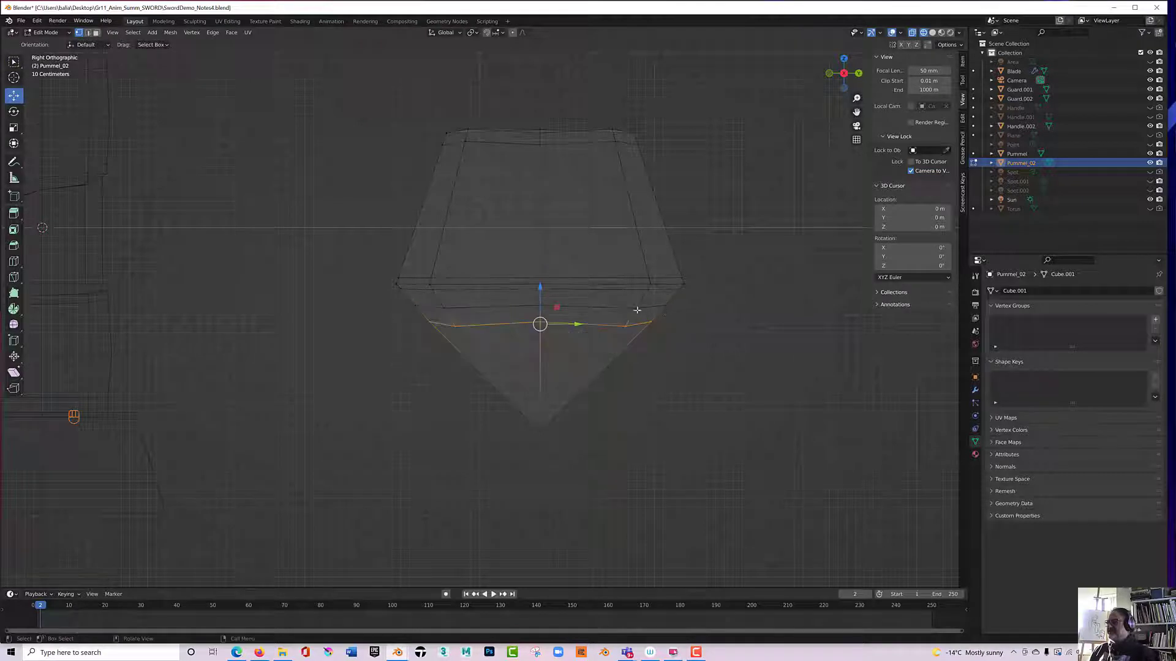
left_click_drag(539, 294, 487, 406)
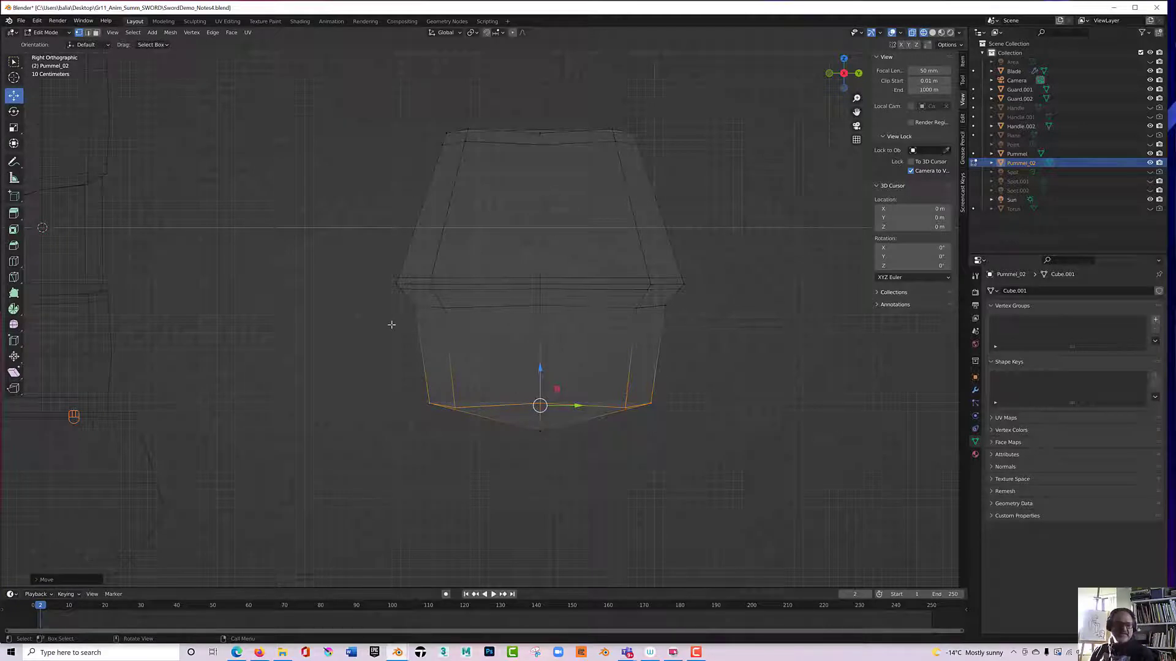
Select the edge loop below Pummel_02's widest rim and move it down along Z, about midway to the lowered bottom ring.
left_click_drag(371, 335, 605, 299)
left_click_drag(542, 274, 549, 333)
middle_click_drag(533, 422, 580, 310)
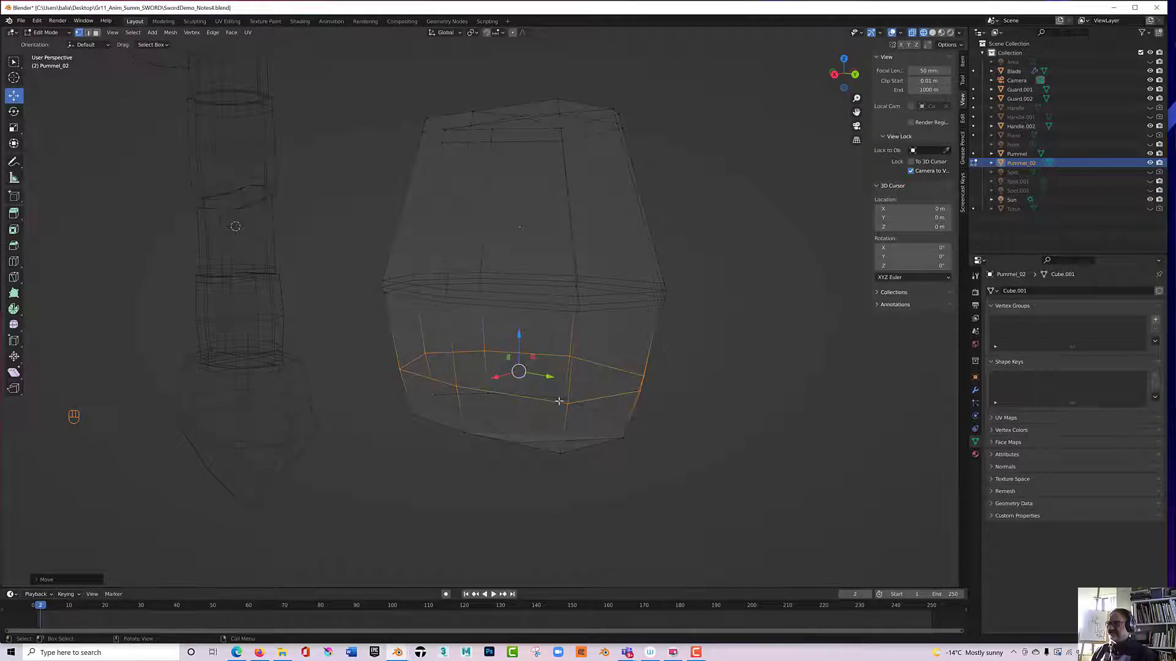
middle_click_drag(553, 446, 601, 425)
key("KP_3")
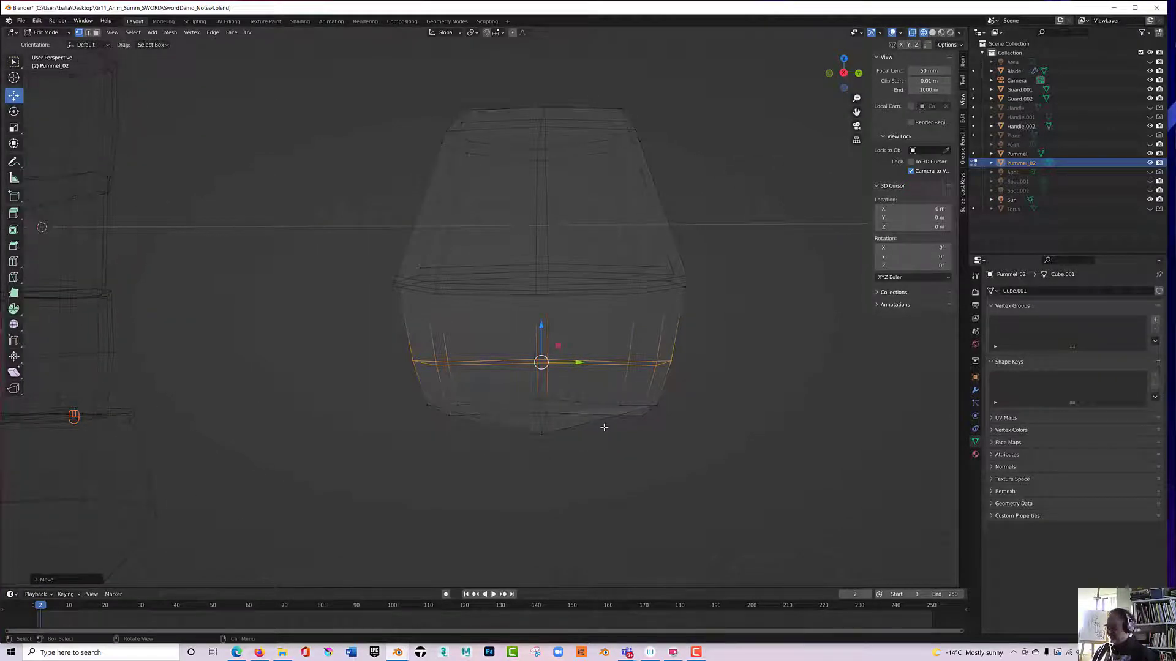
Select Pummel_02's bottom ring together with its tip vertex and merge these vertices at center.
left_click_drag(392, 388, 700, 476)
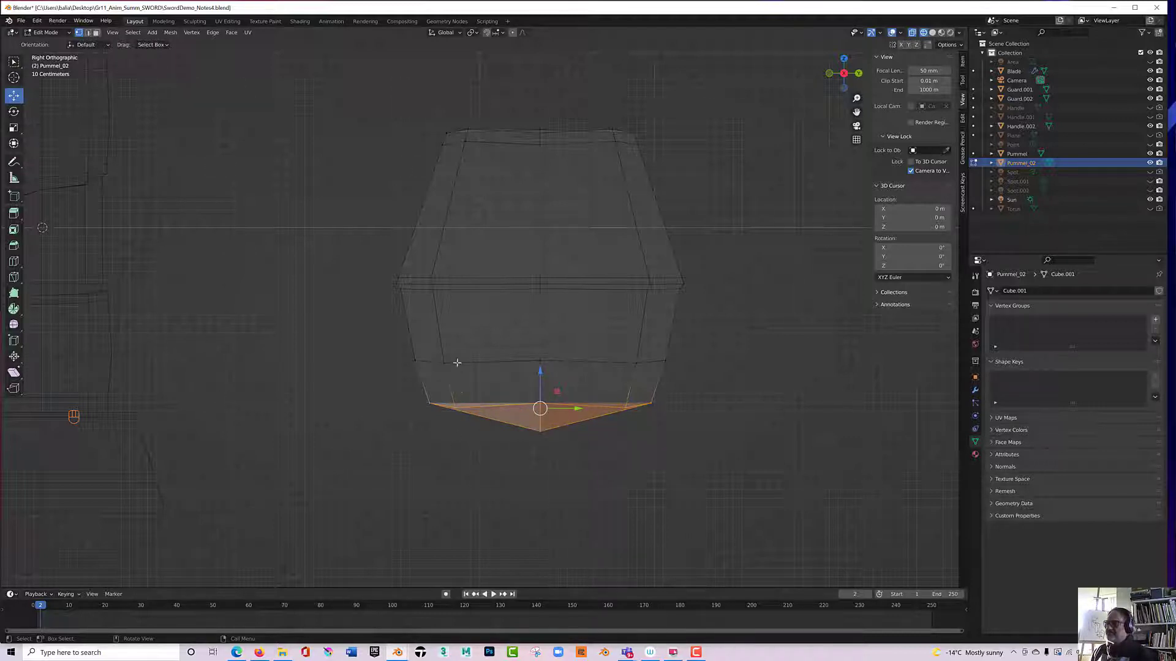
middle_click_drag(509, 426, 509, 436)
key("KP_3")
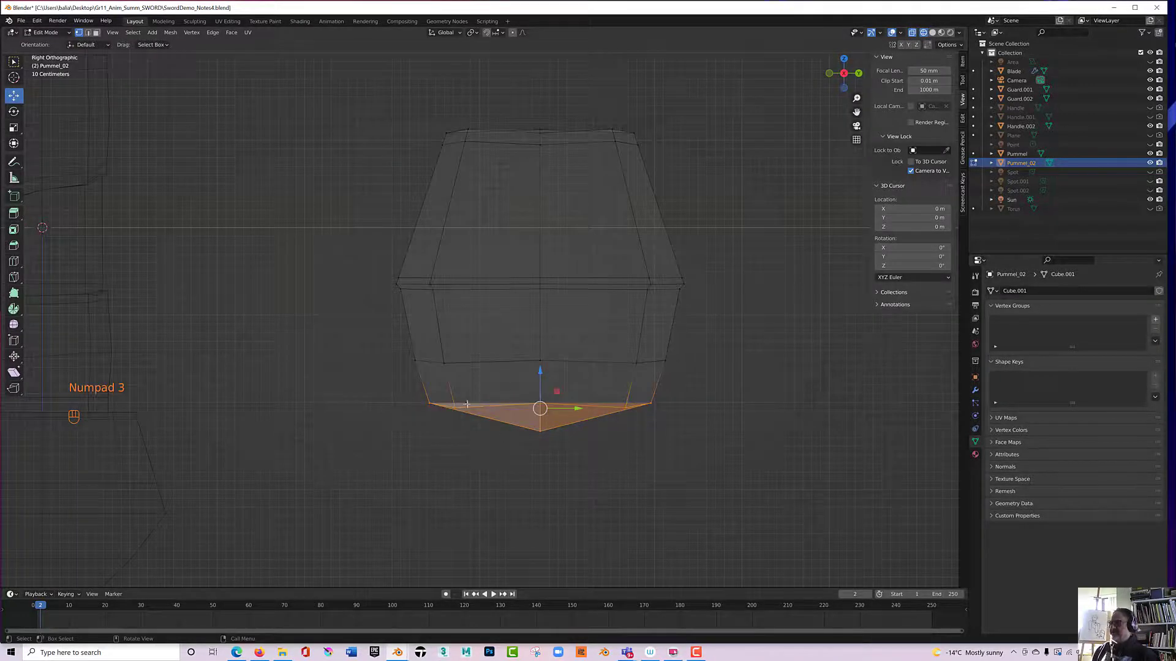
right_click(515, 406)
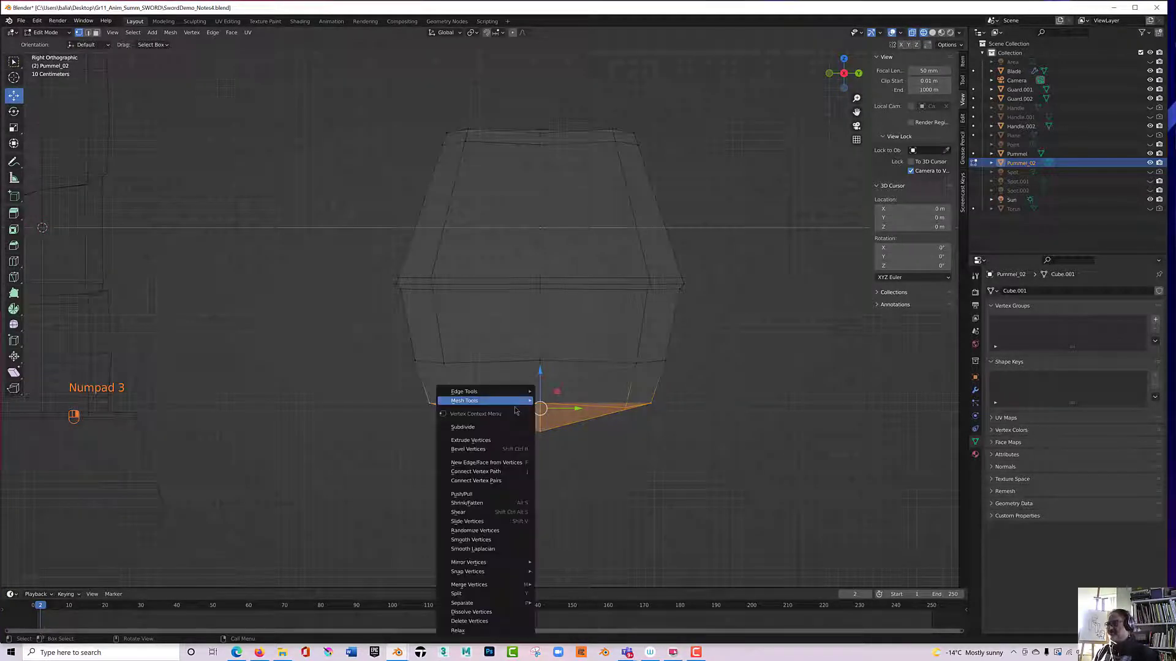
mouse_move(502, 585)
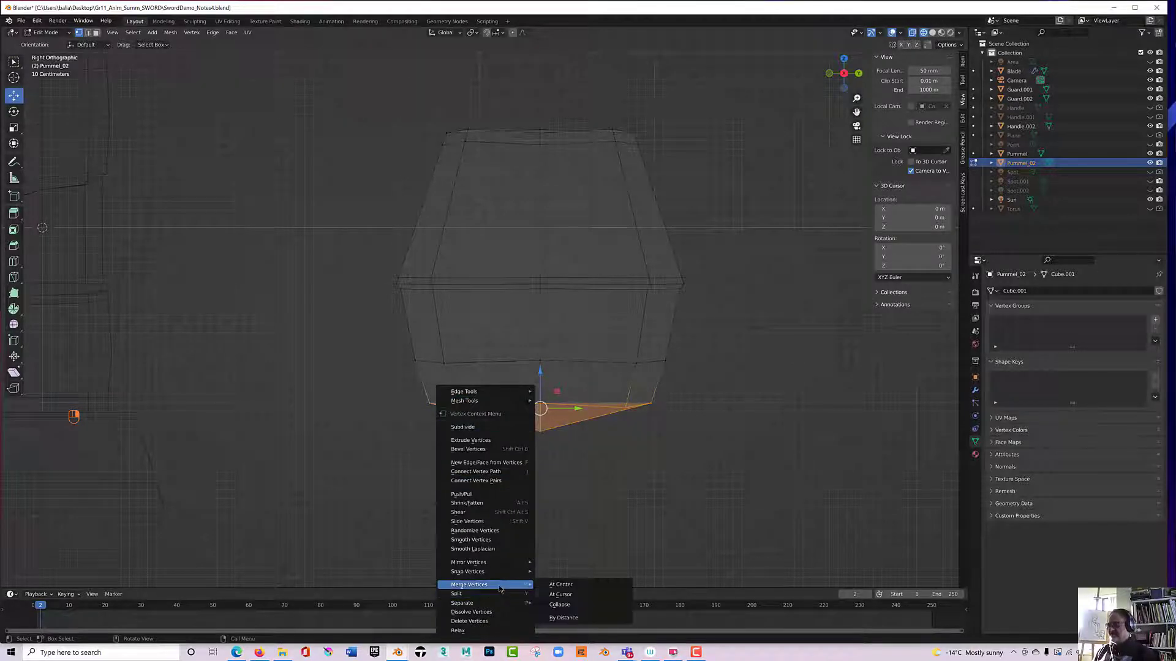
left_click(564, 585)
Select the ring directly above Pummel_02's merged tip and scale it down uniformly to about 0.71.
mouse_move(579, 499)
middle_mouse_down()
mouse_move(520, 472)
mouse_move(572, 496)
mouse_move(577, 483)
middle_mouse_up()
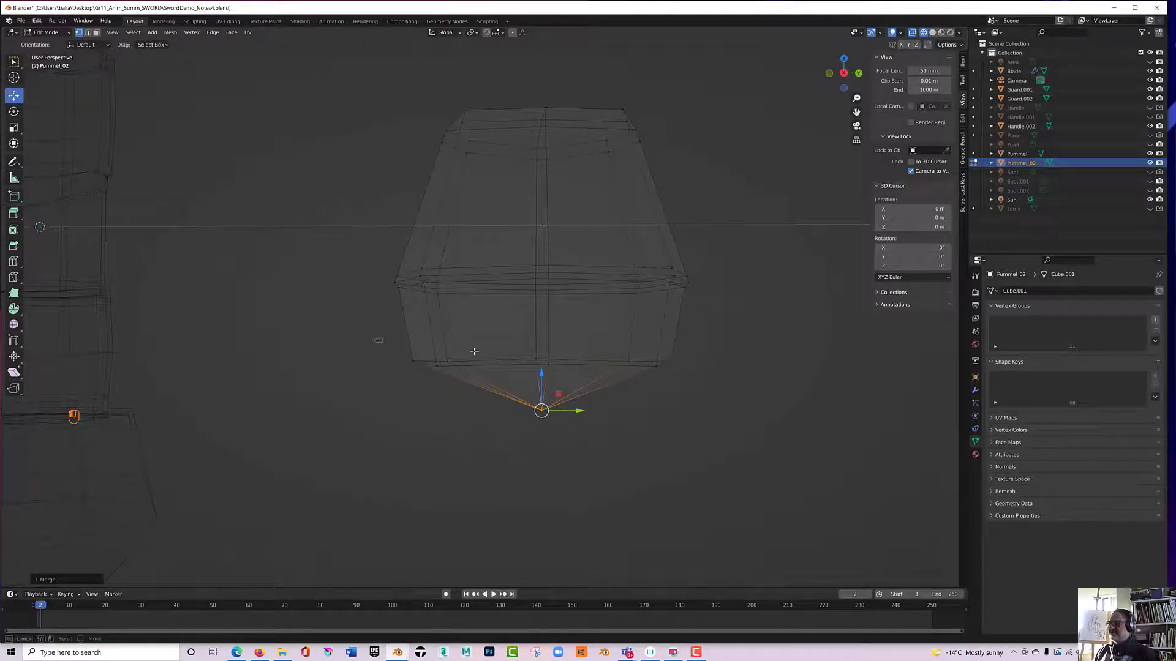
left_click_drag(373, 338, 688, 376)
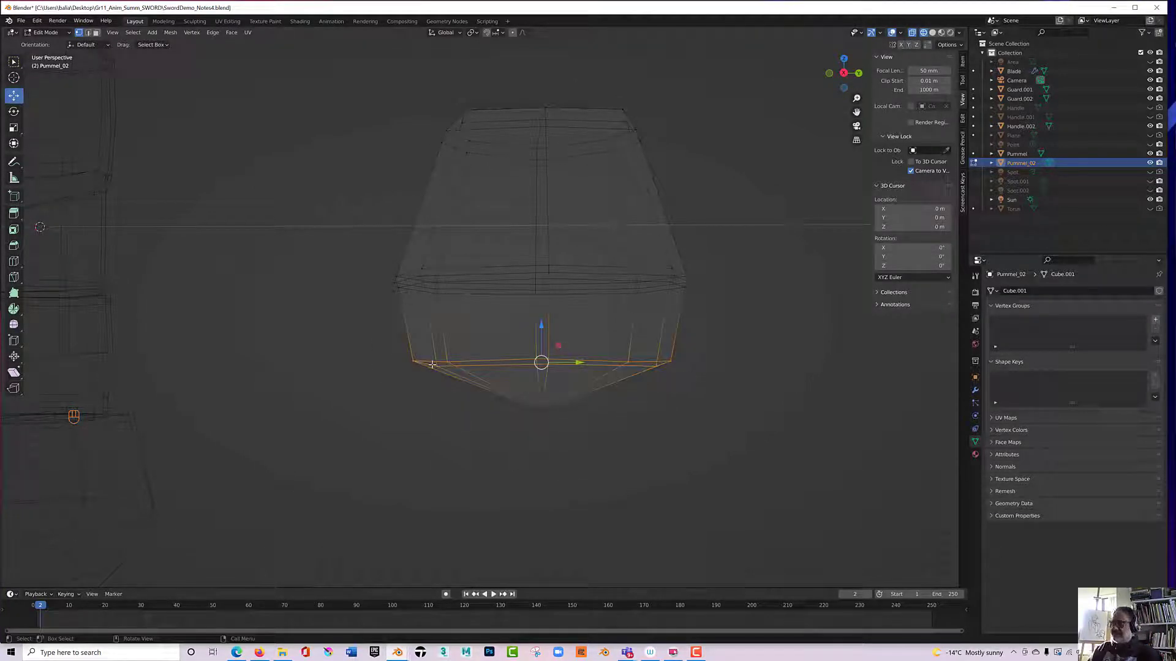
key("s")
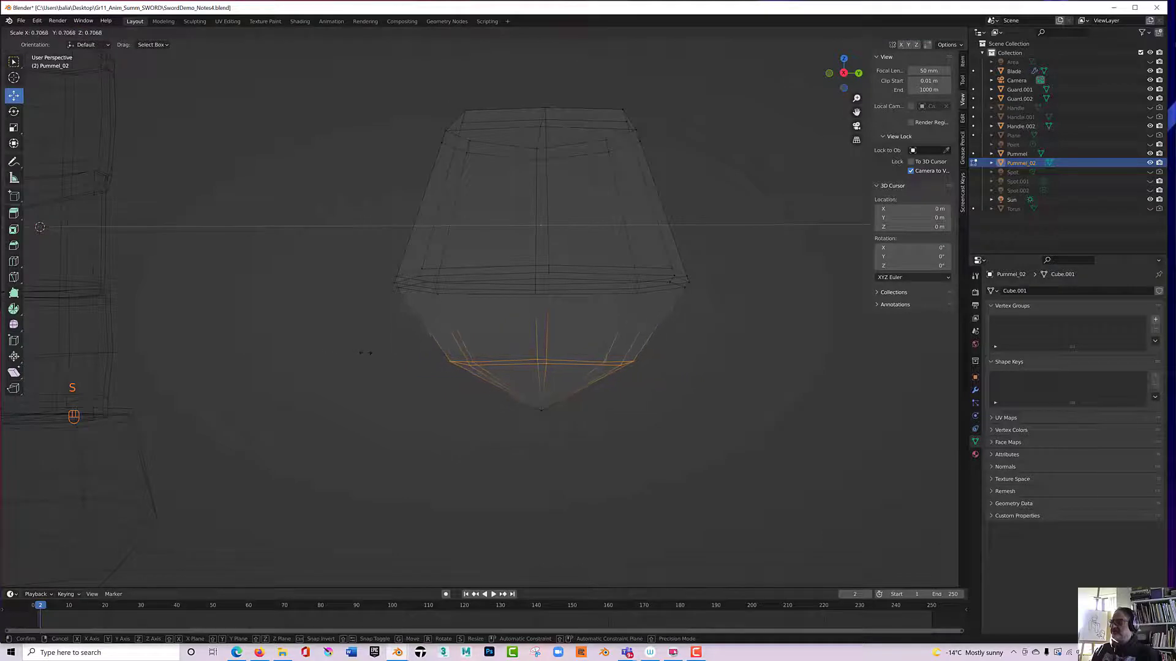
left_click(366, 353)
middle_click_drag(366, 354, 511, 348)
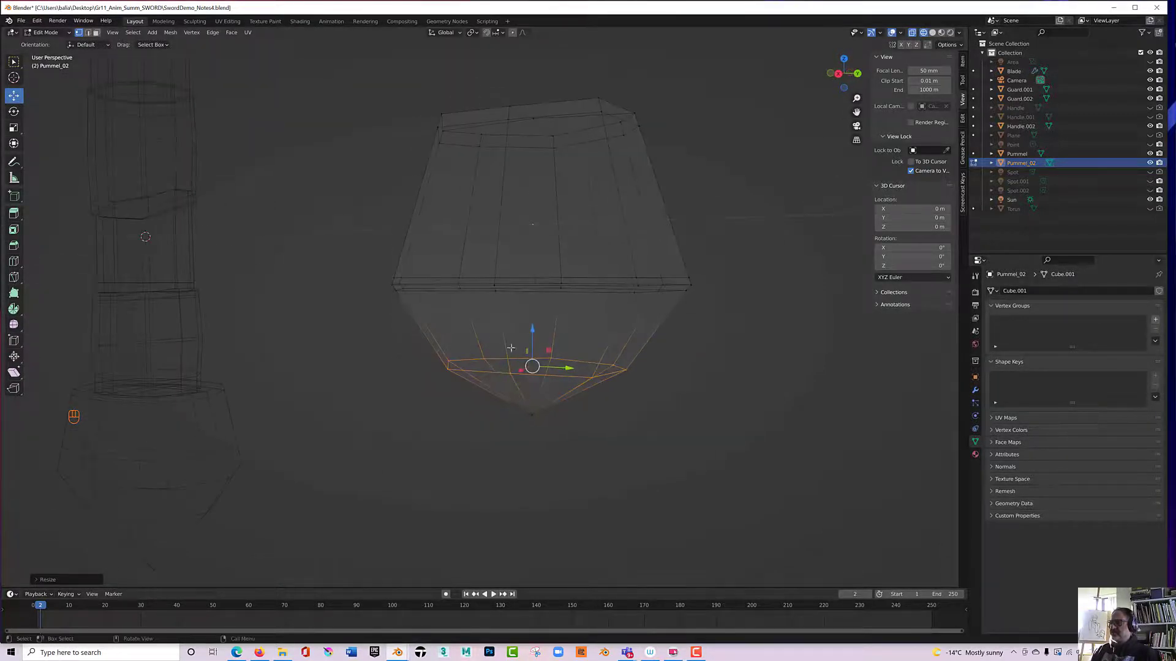
Add supporting edge loops just below and just above Pummel_02's narrowed lower ring with Loop Cut, and return to the Move tool.
left_click(13, 262)
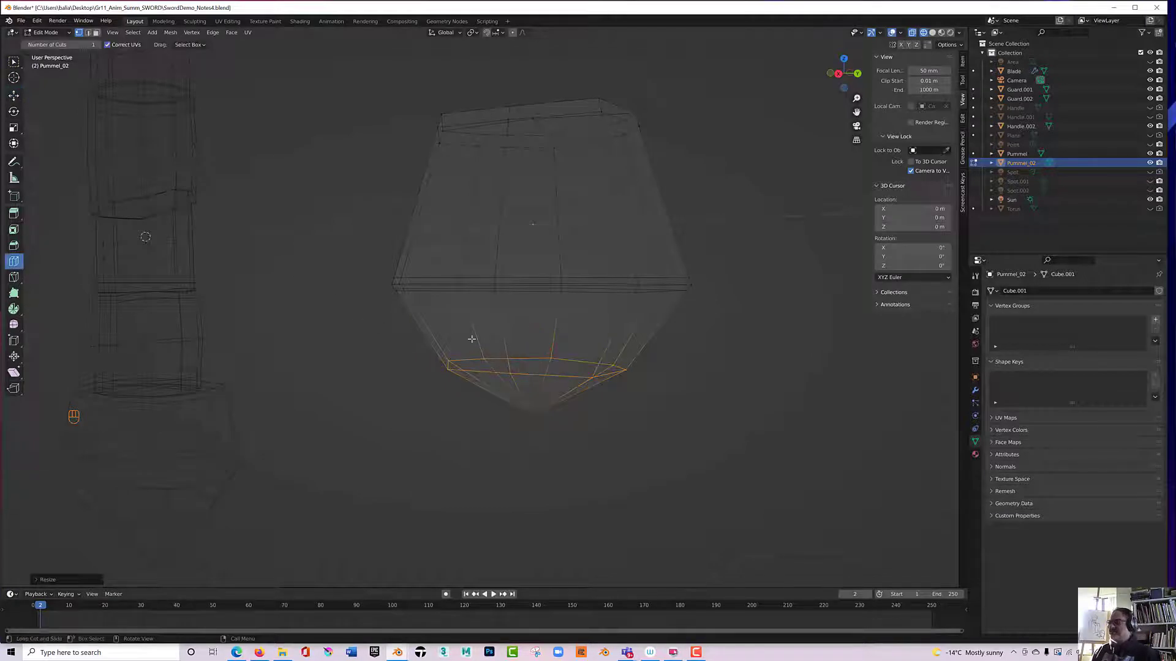
left_click_drag(501, 343, 519, 392)
middle_click_drag(495, 388, 436, 350)
left_click_drag(436, 350, 434, 391)
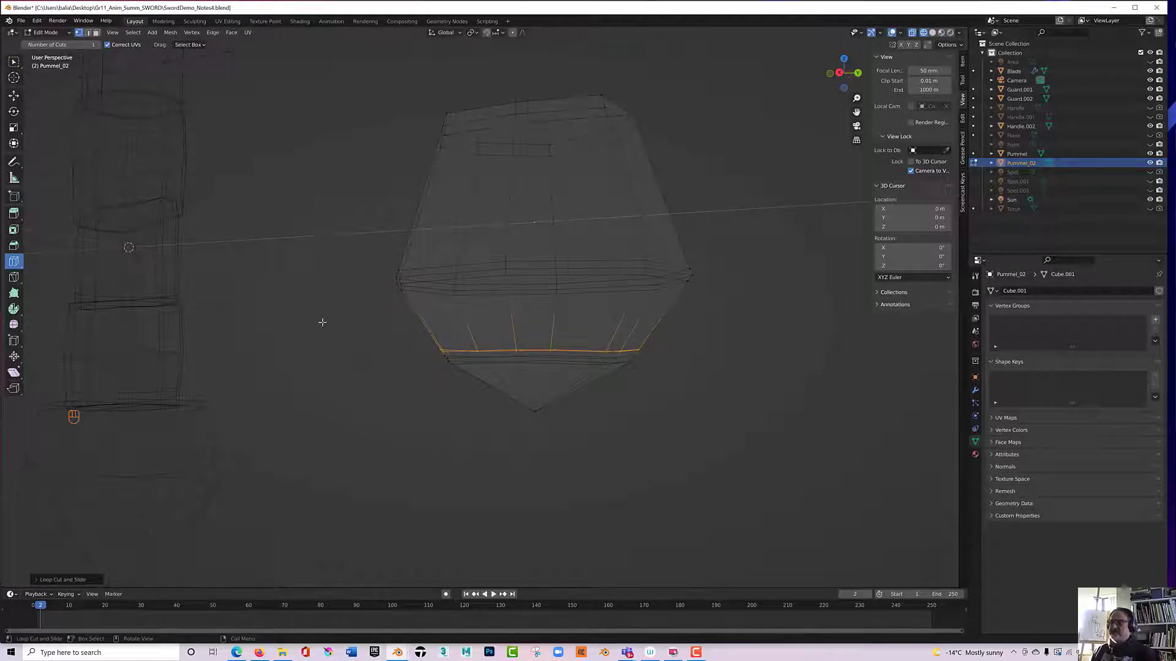
left_click(14, 96)
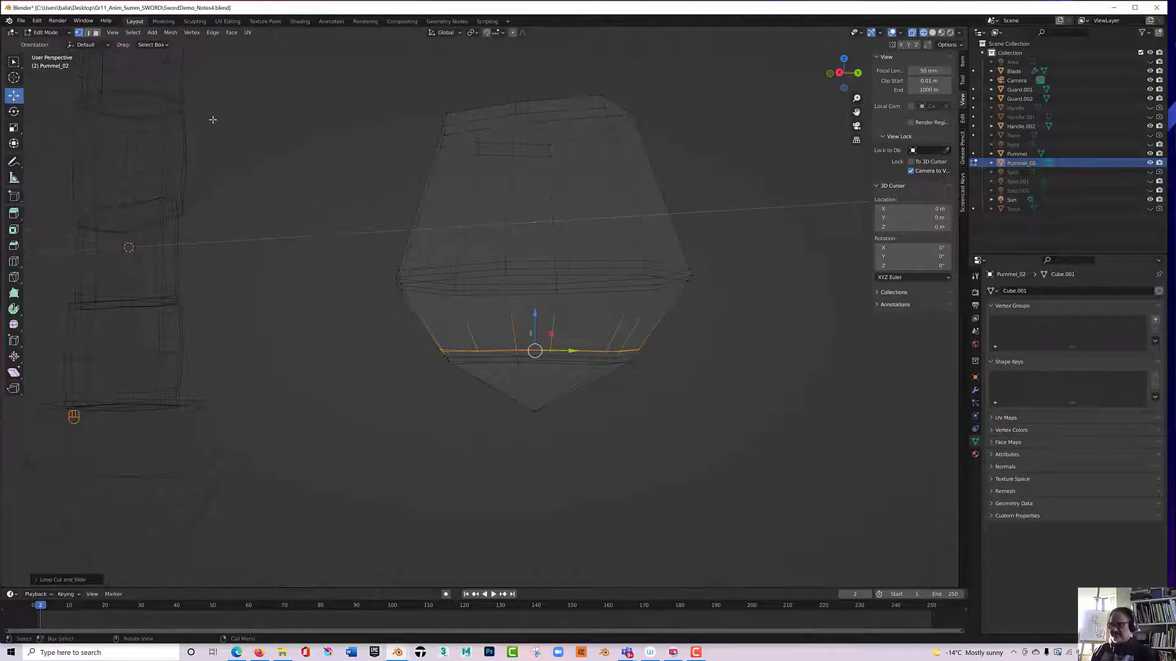
Examine Pummel_02 in solid shading from several angles and compare its shape with the sword's existing pummel.
key("z")
left_click(274, 119)
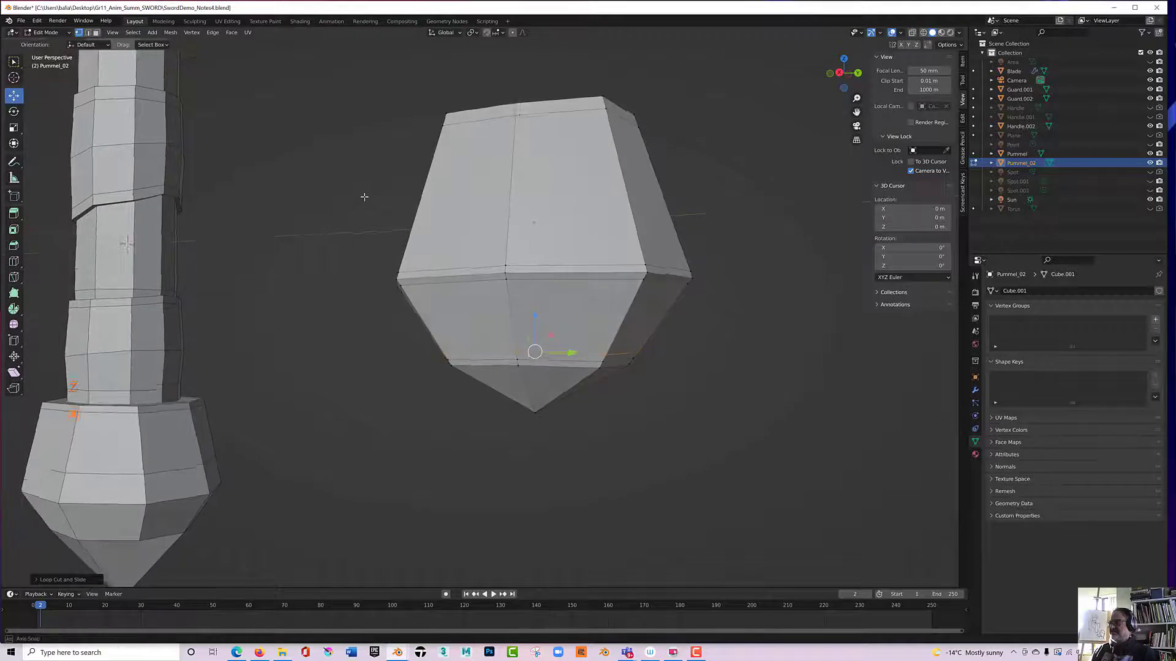
middle_click_drag(364, 196, 486, 314)
scroll(309, 238, "down", 4)
scroll(490, 324, "down", 3)
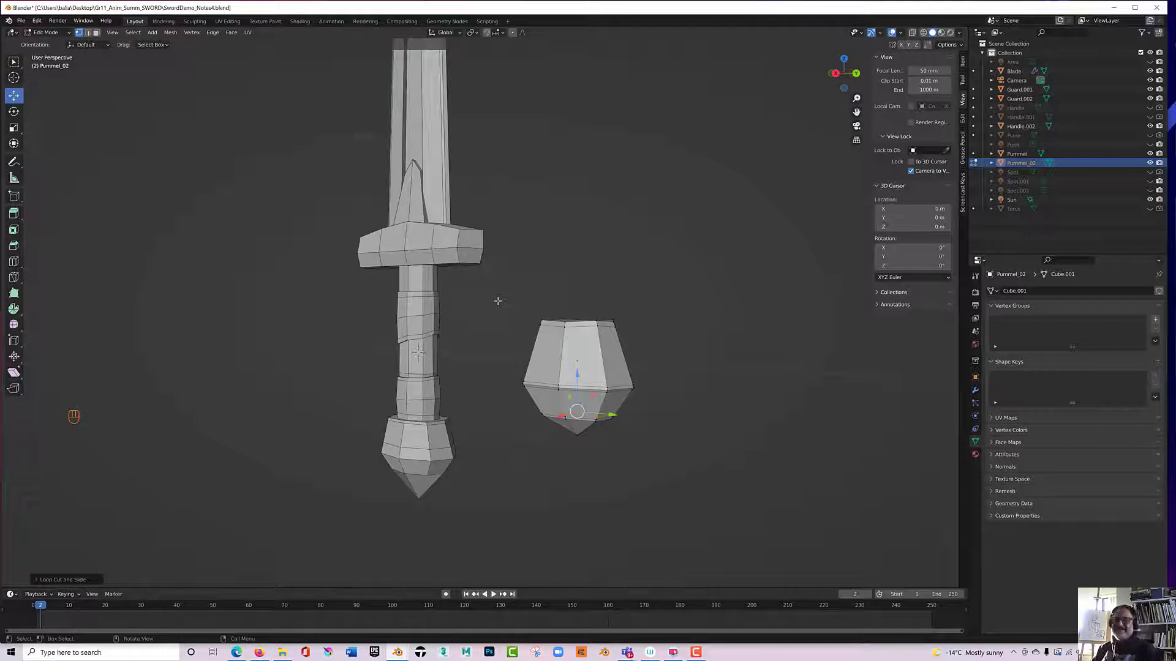
middle_click_drag(576, 315, 625, 297)
mouse_move(561, 439)
middle_mouse_down()
mouse_move(570, 429)
mouse_move(559, 439)
middle_mouse_up()
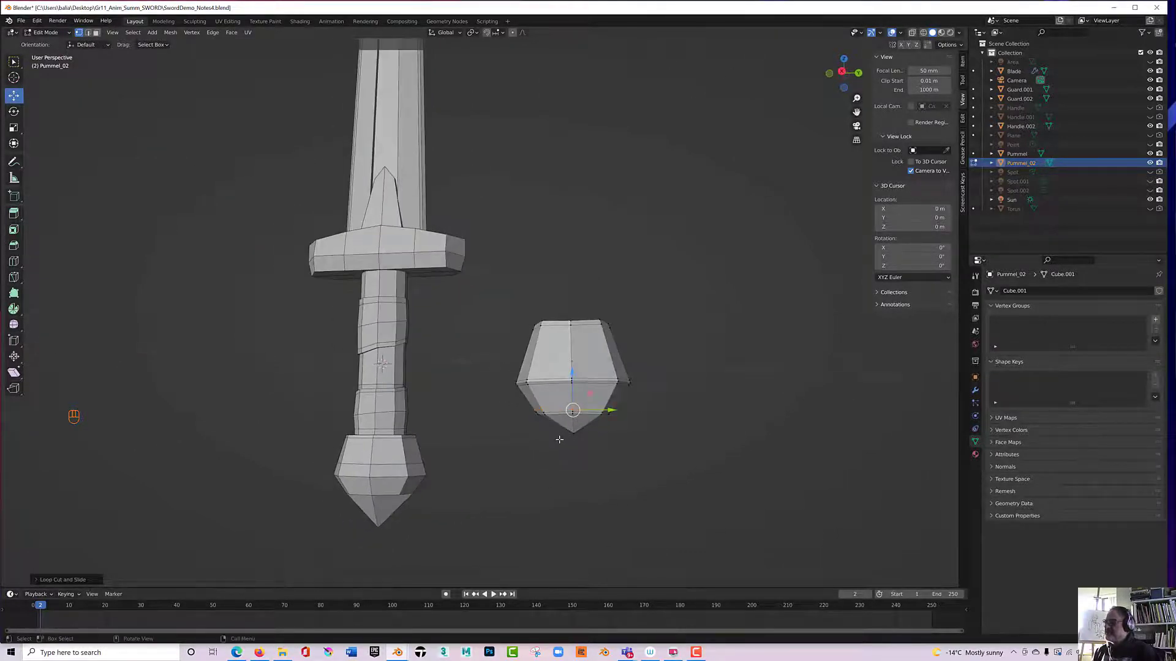
Select the single tip vertex at the bottom of Pummel_02 in right view and delete it.
key("KP_3")
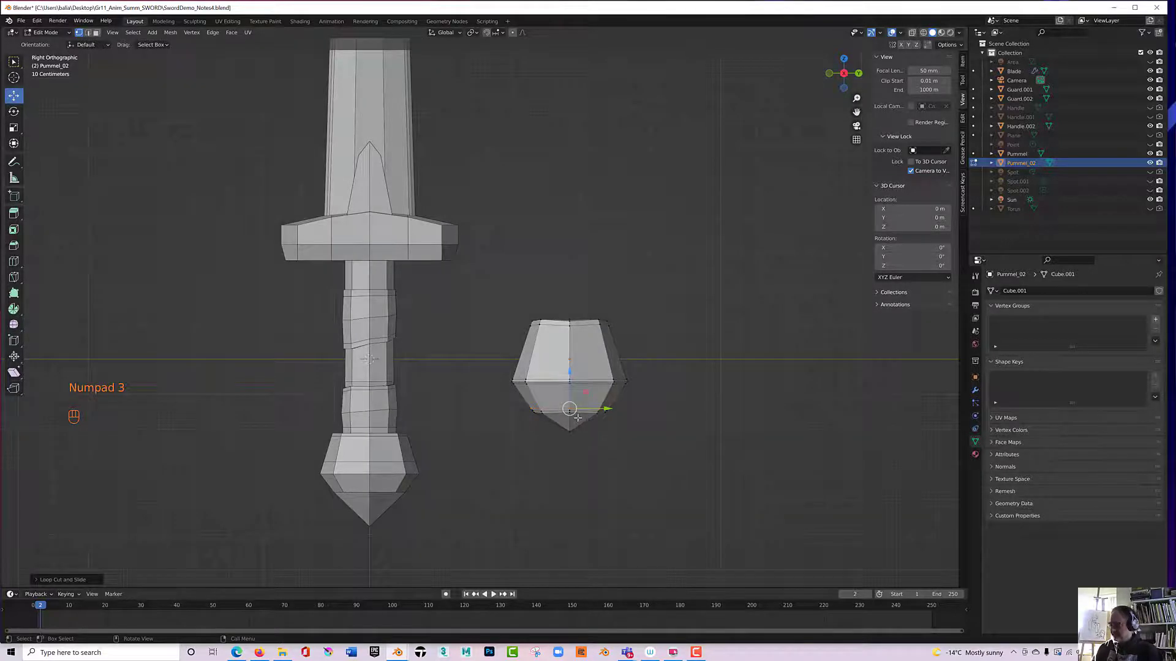
scroll(577, 417, "up", 5)
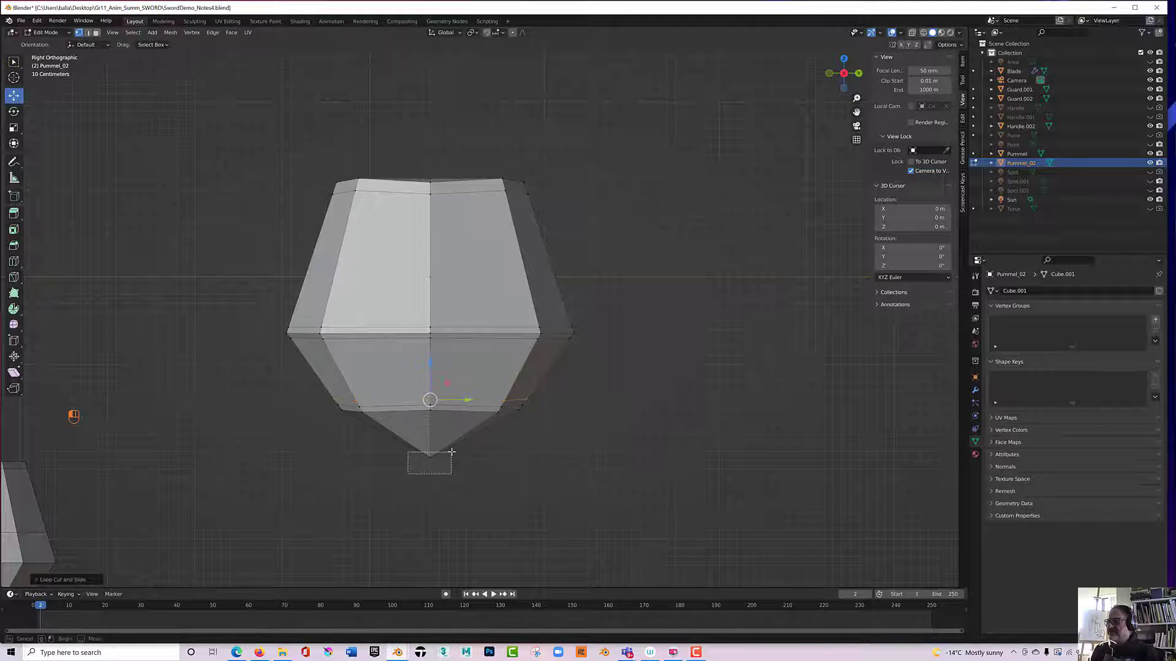
left_click(432, 460)
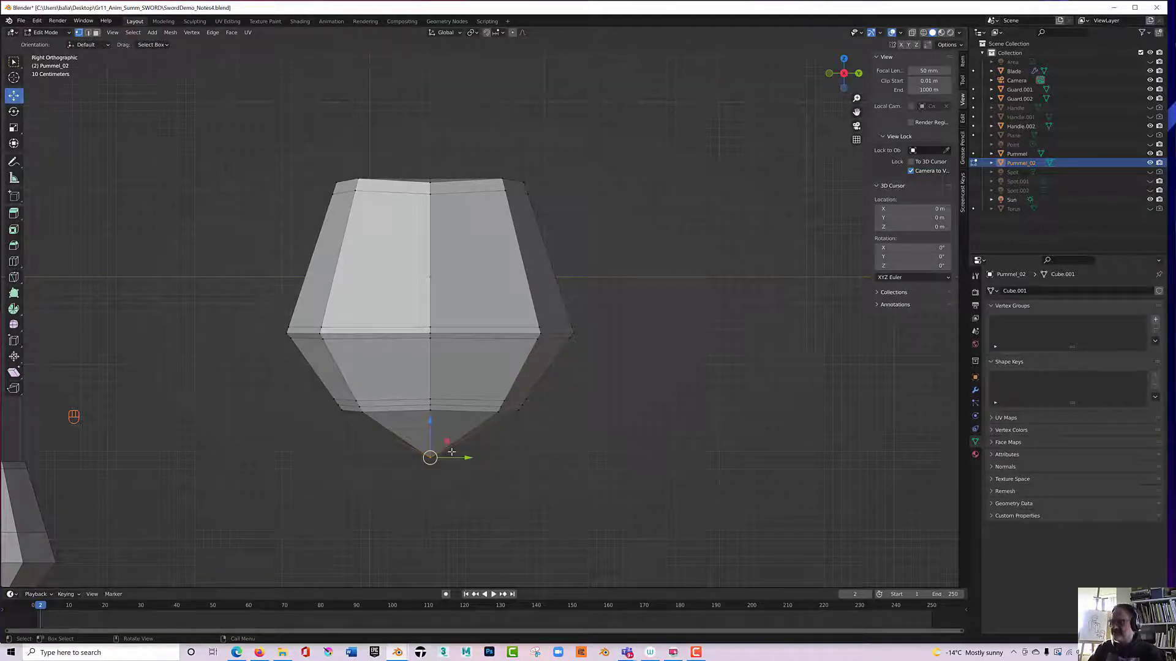
key("x")
left_click(451, 452)
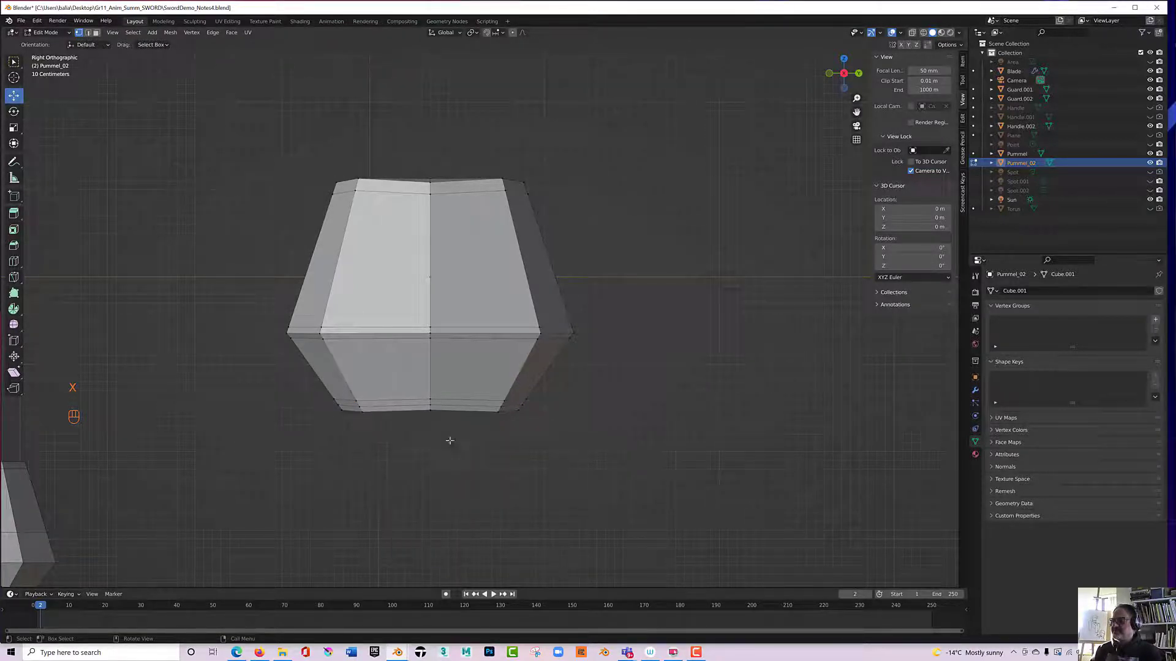
Select Pummel_02's open bottom ring in wireframe, scale it to about a quarter of its size and move it down along Z.
mouse_move(449, 440)
middle_mouse_down()
mouse_move(429, 366)
mouse_move(423, 451)
mouse_move(443, 452)
middle_mouse_up()
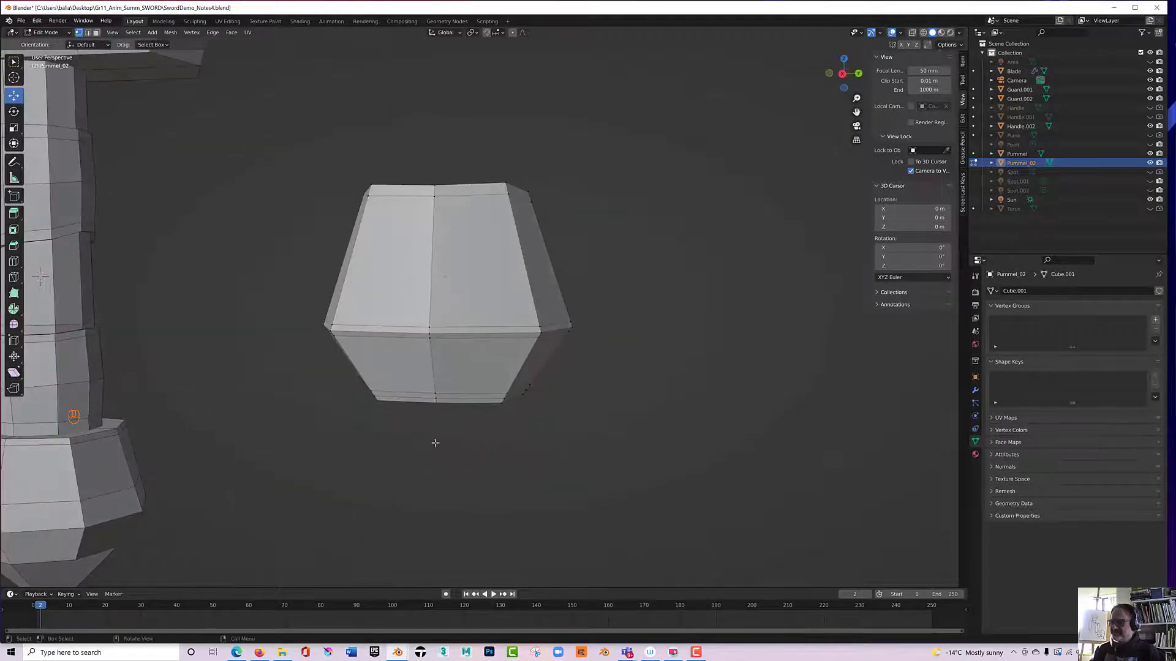
key("KP_3")
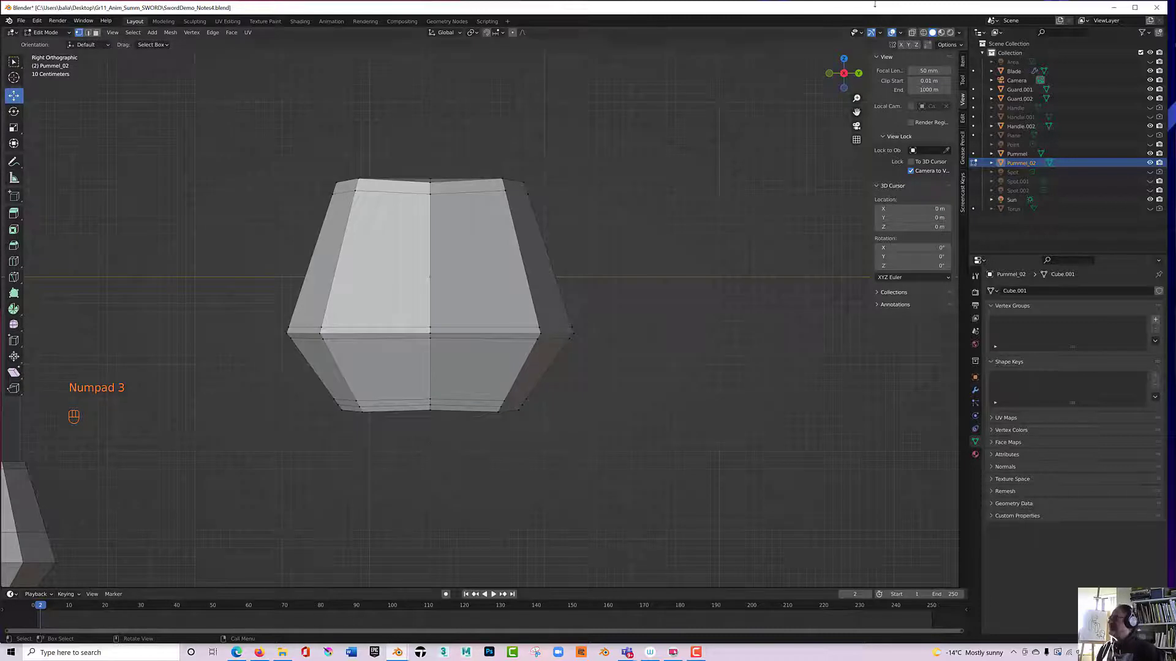
left_click(912, 33)
left_click_drag(280, 448, 572, 408)
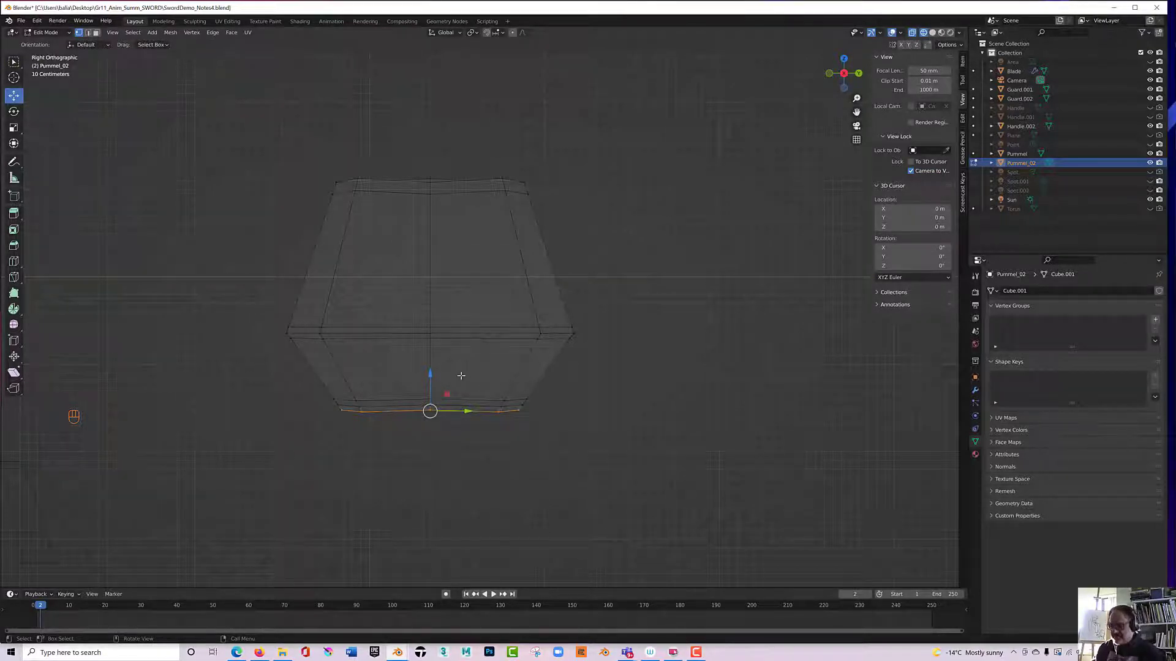
key("s")
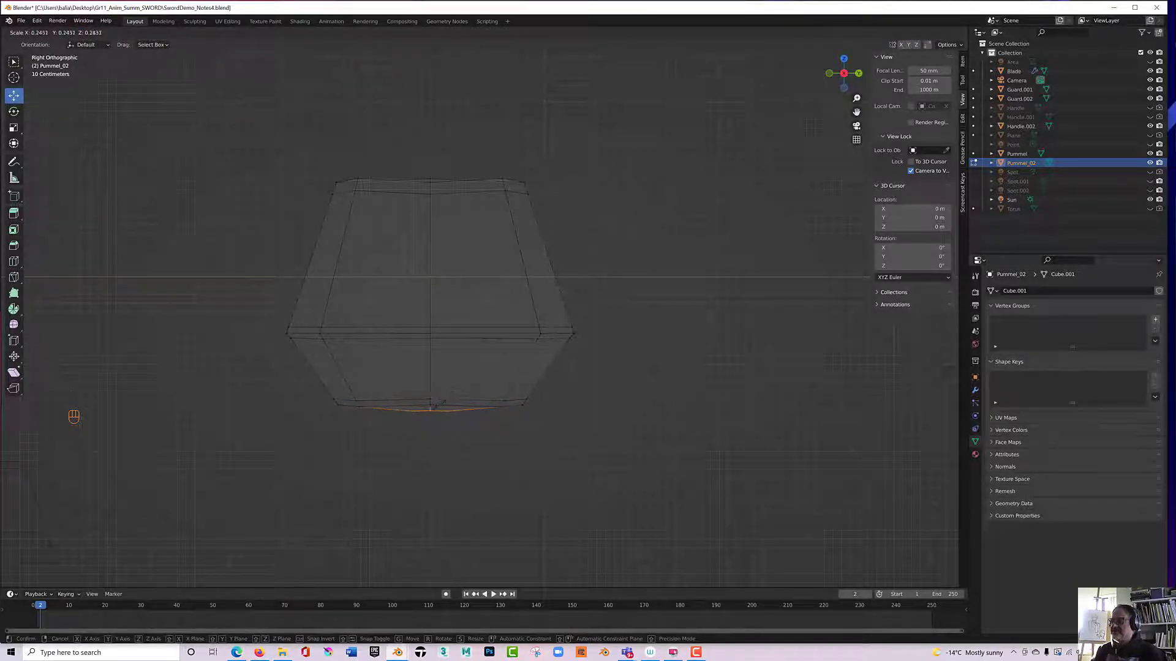
left_click(435, 409)
left_click_drag(432, 384, 431, 459)
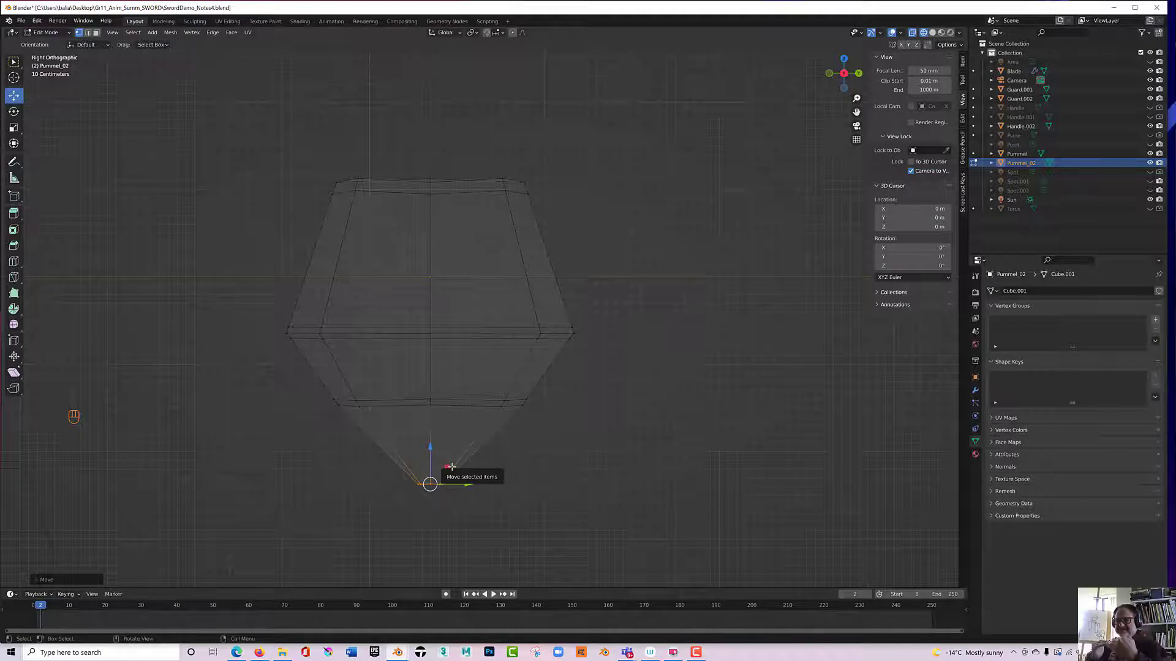
Add an edge loop around Pummel_02's tapered lower section, between the lower rim and the small bottom ring, with Loop Cut.
middle_click_drag(451, 466, 343, 457)
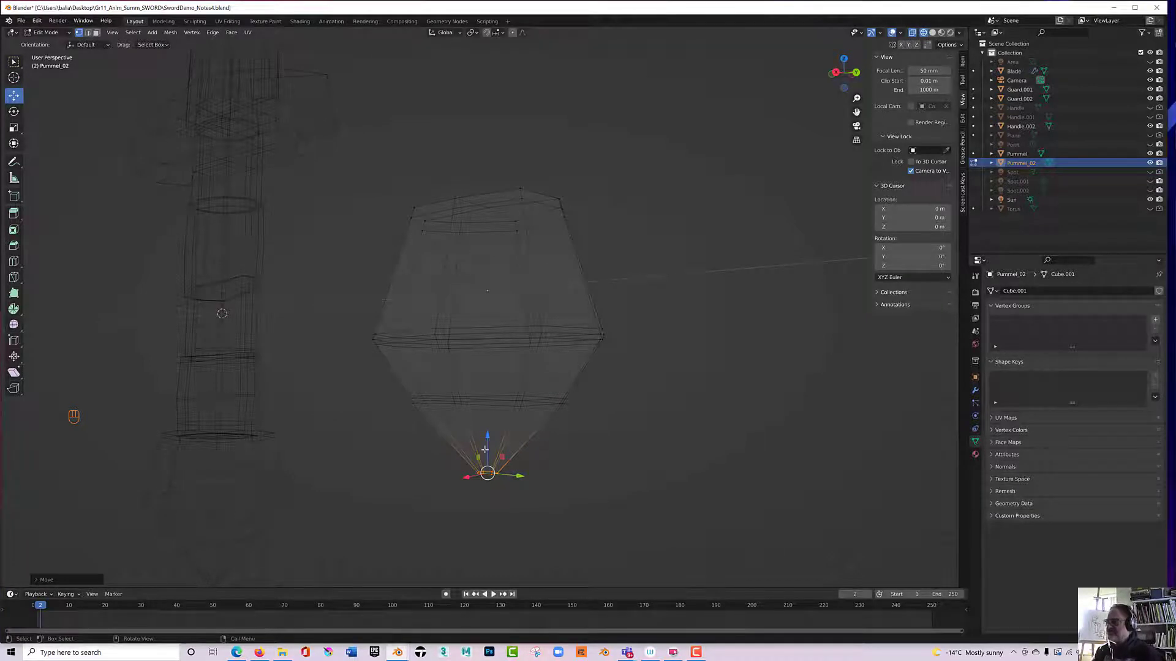
left_click(13, 261)
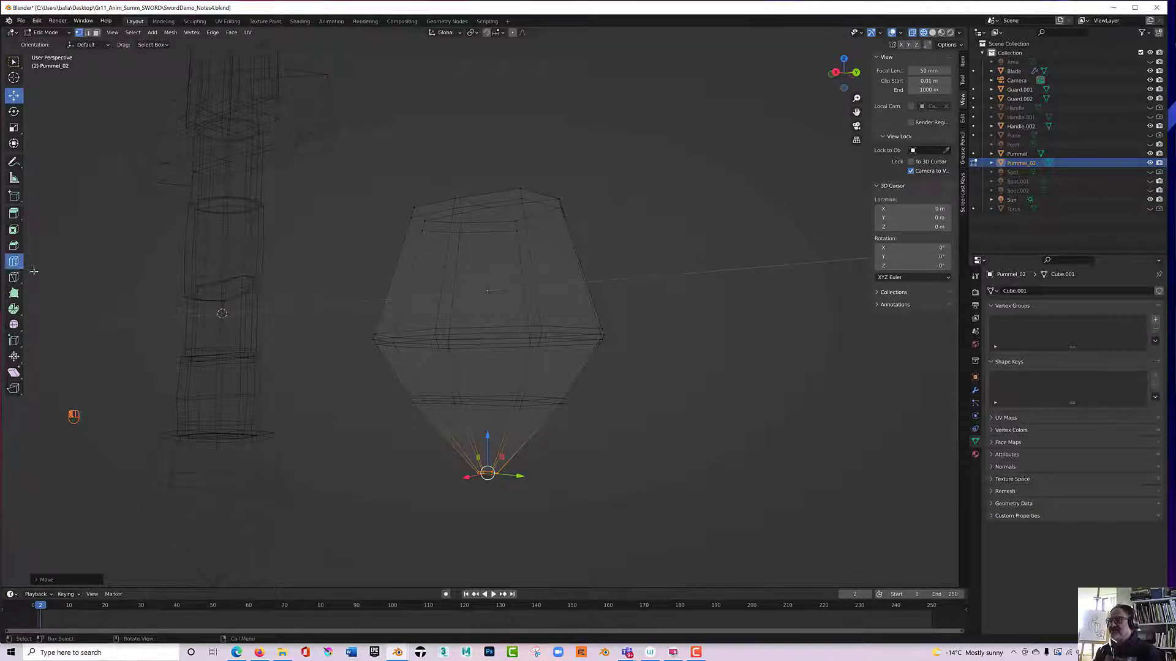
left_click_drag(472, 434, 462, 461)
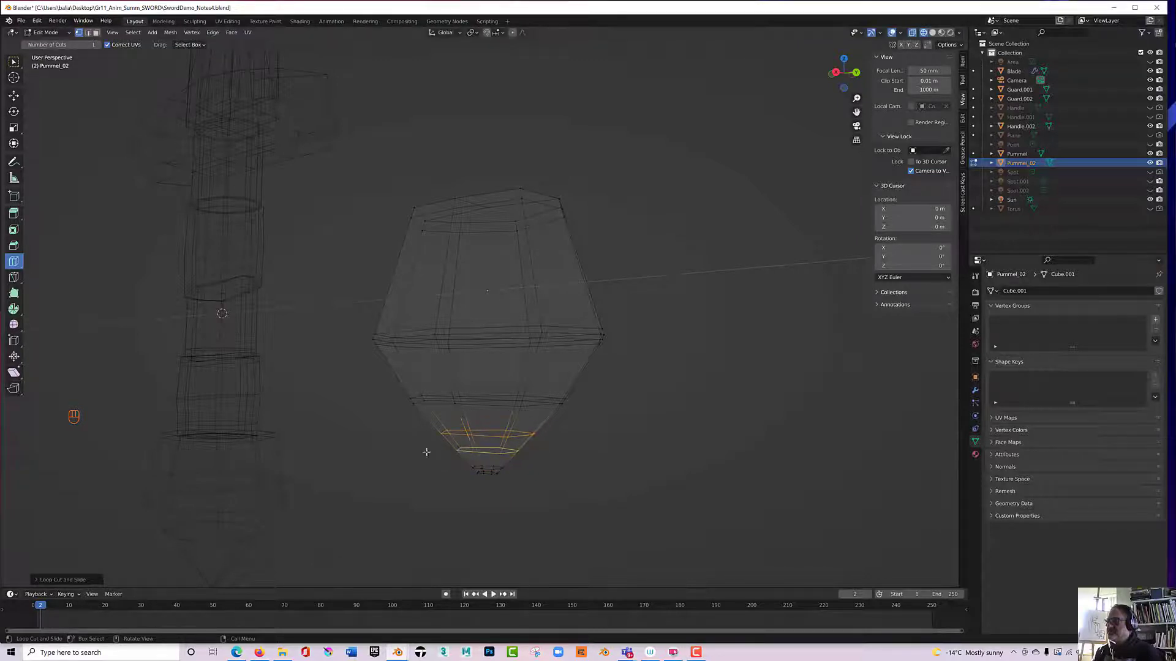
Return to solid shading, select the small open edge ring at Pummel_02's bottom and fill it with a face.
middle_click_drag(426, 451, 373, 412)
left_click(14, 95)
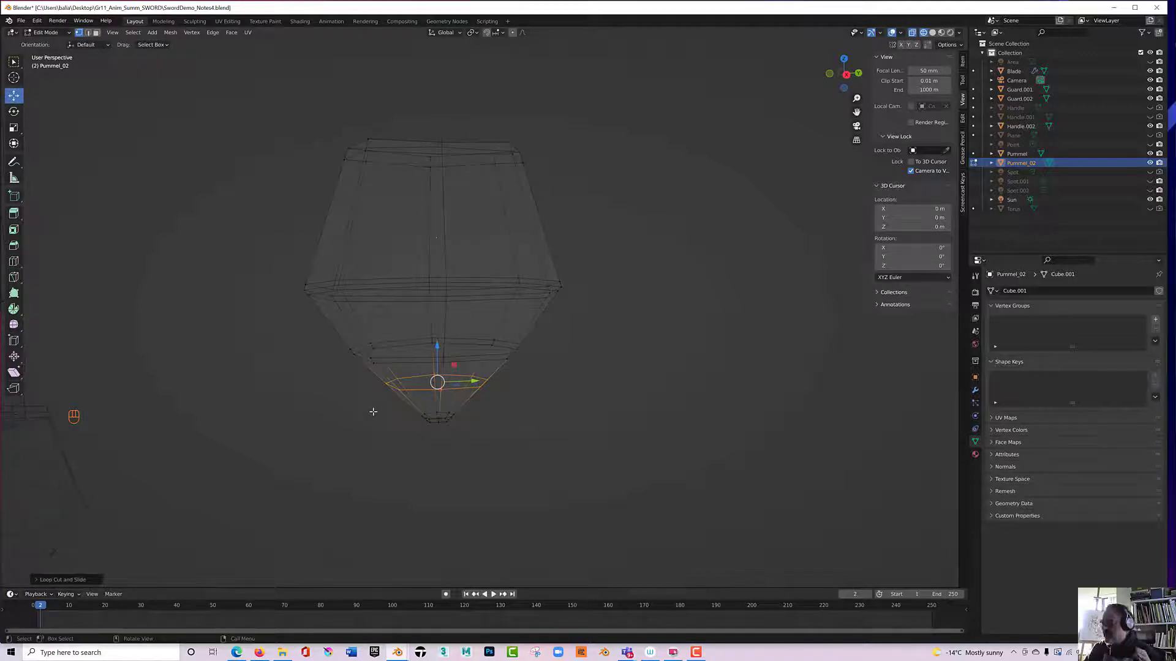
left_click(932, 33)
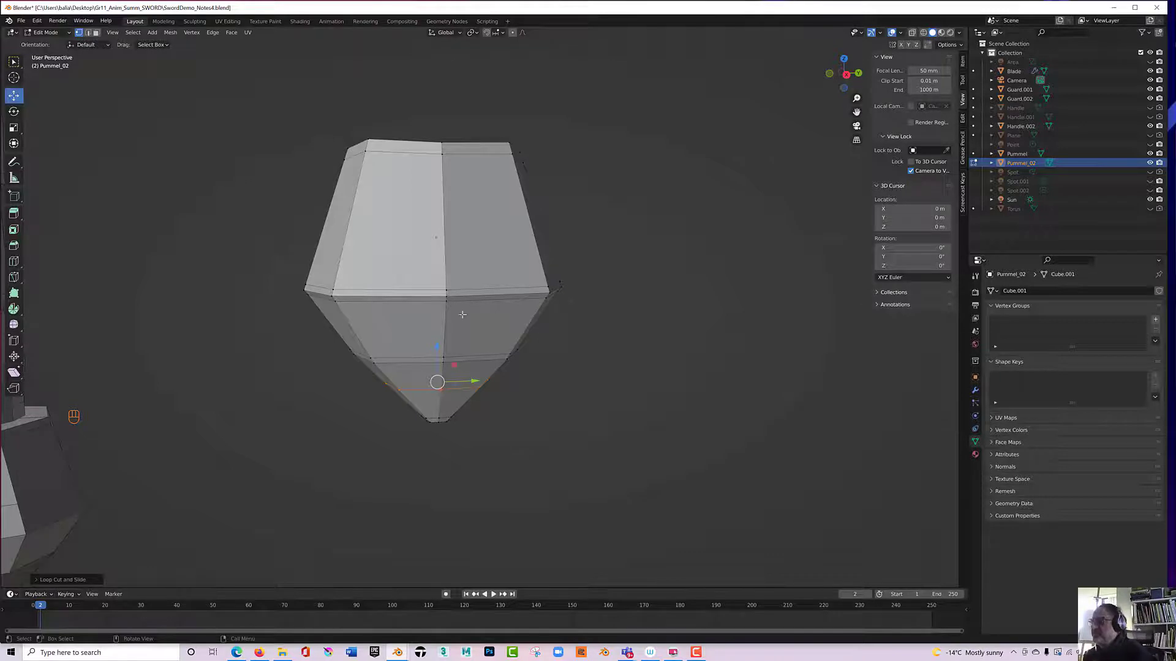
middle_click_drag(523, 308, 379, 296)
middle_click_drag(400, 361, 350, 344)
scroll(469, 355, "up", 2)
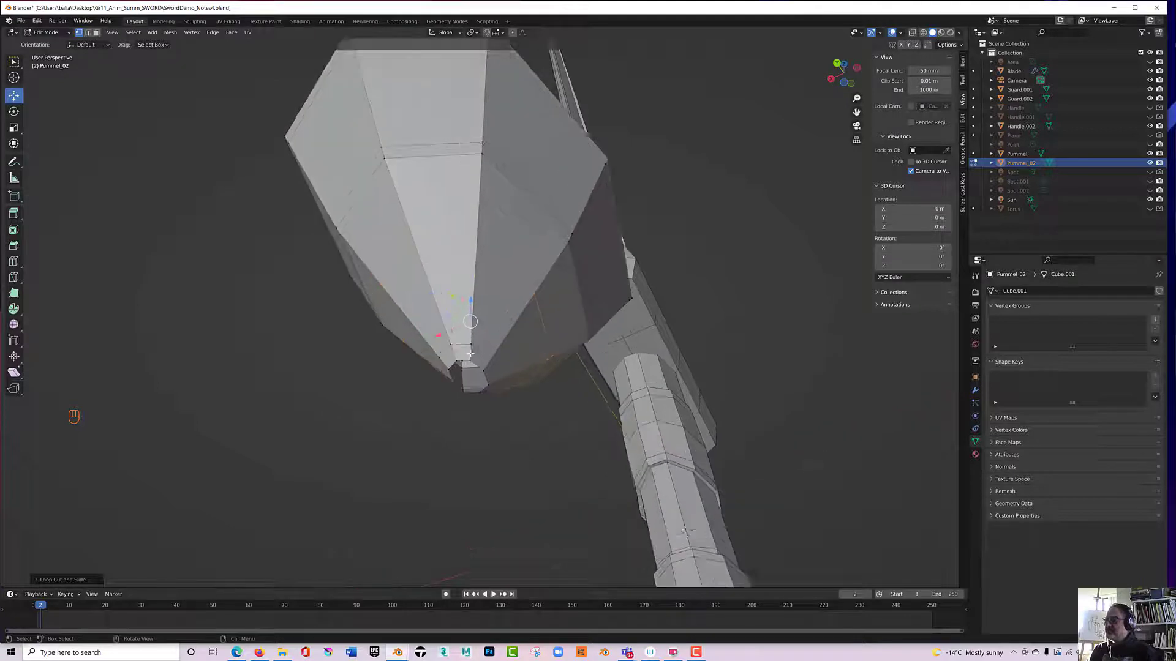
key("2")
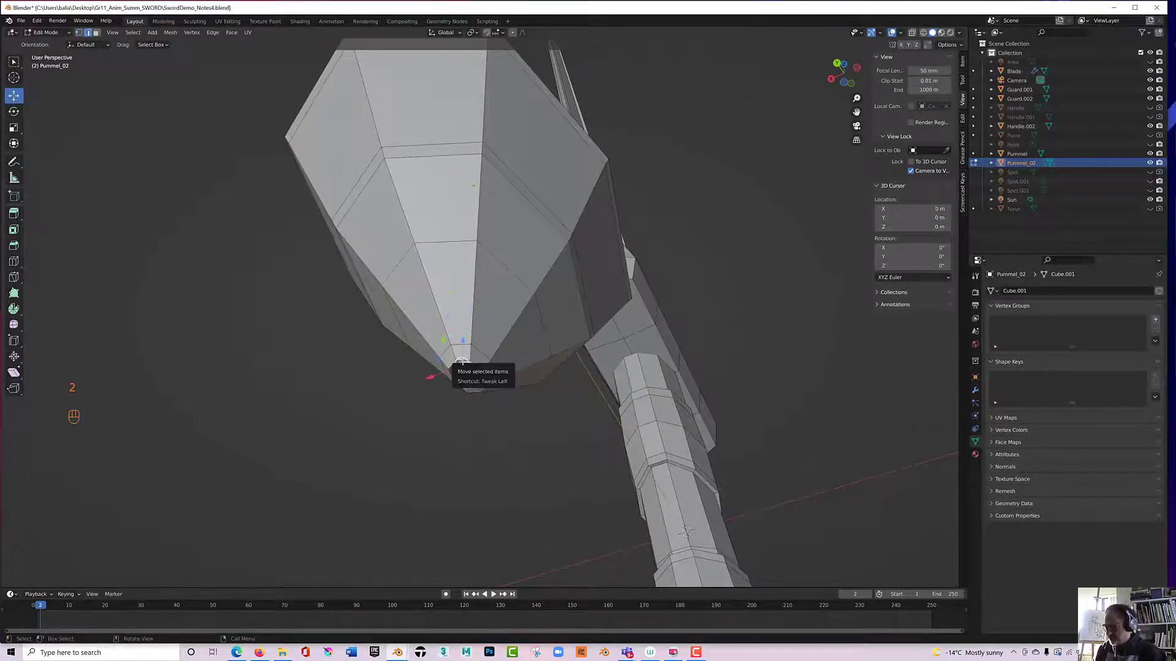
left_click(460, 365, "alt")
left_click(454, 368, "alt")
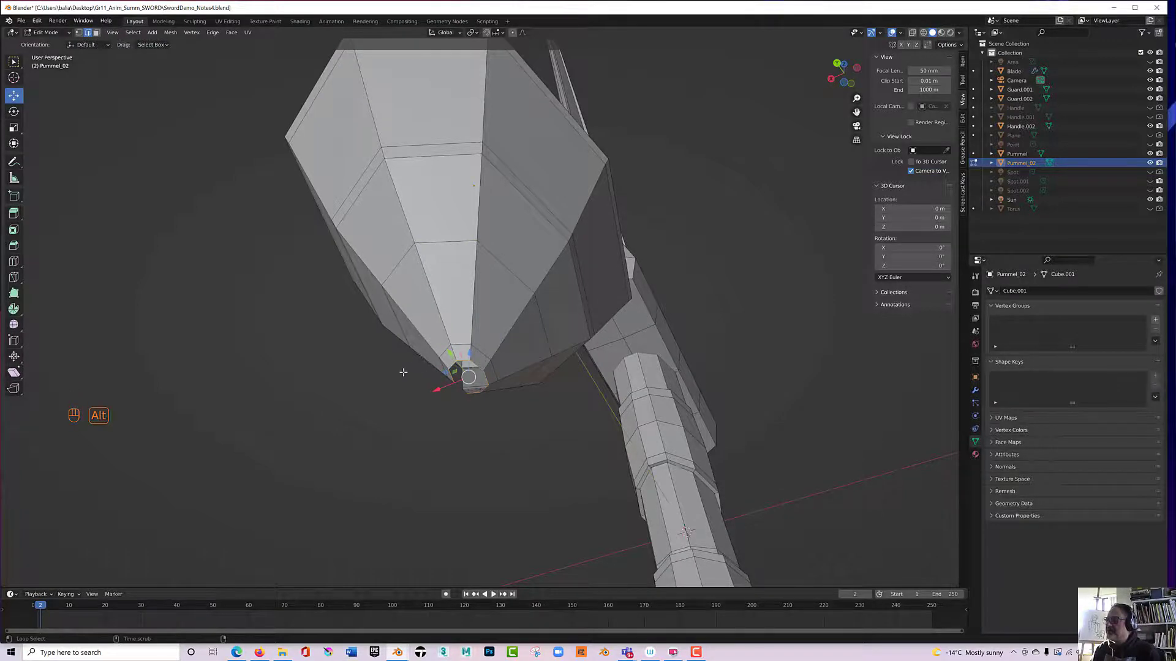
middle_click_drag(402, 371, 459, 397)
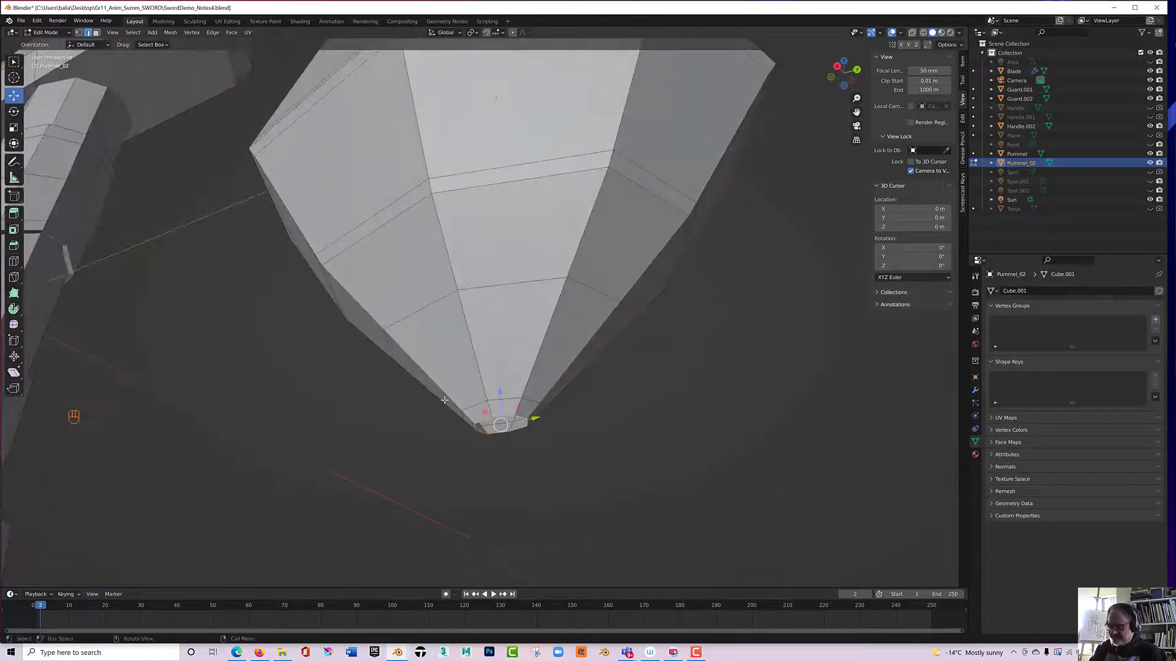
key("f")
middle_click_drag(357, 412, 388, 427)
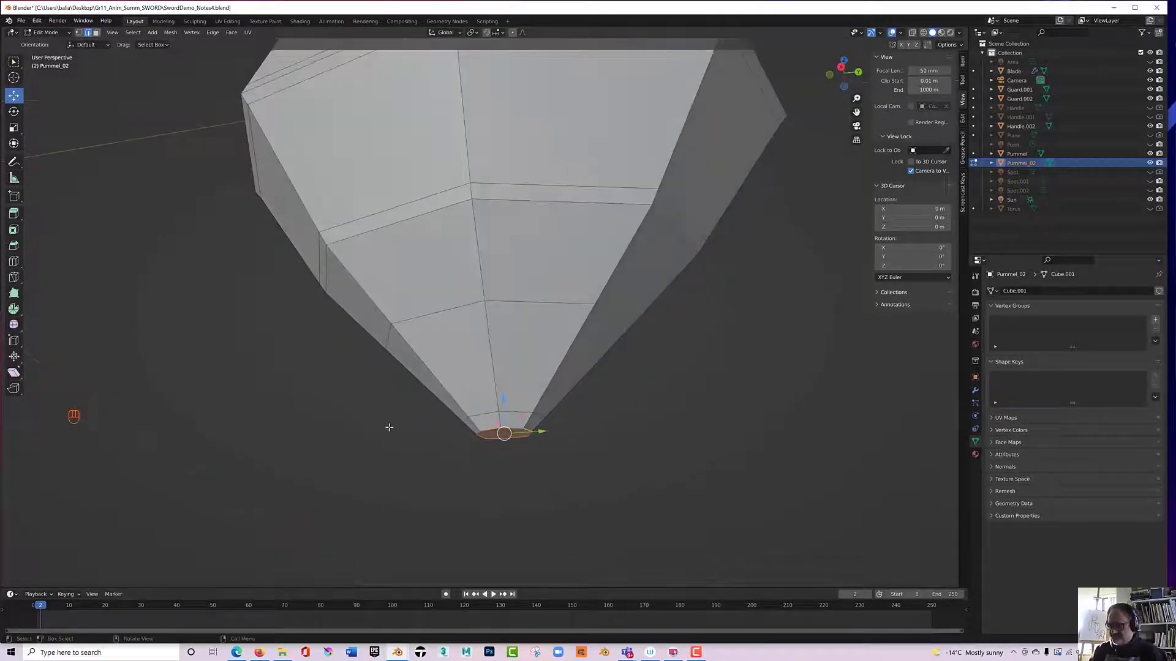
Scale Pummel_02's new bottom face down almost to a point and move it down along Z to lengthen the tip.
key("s")
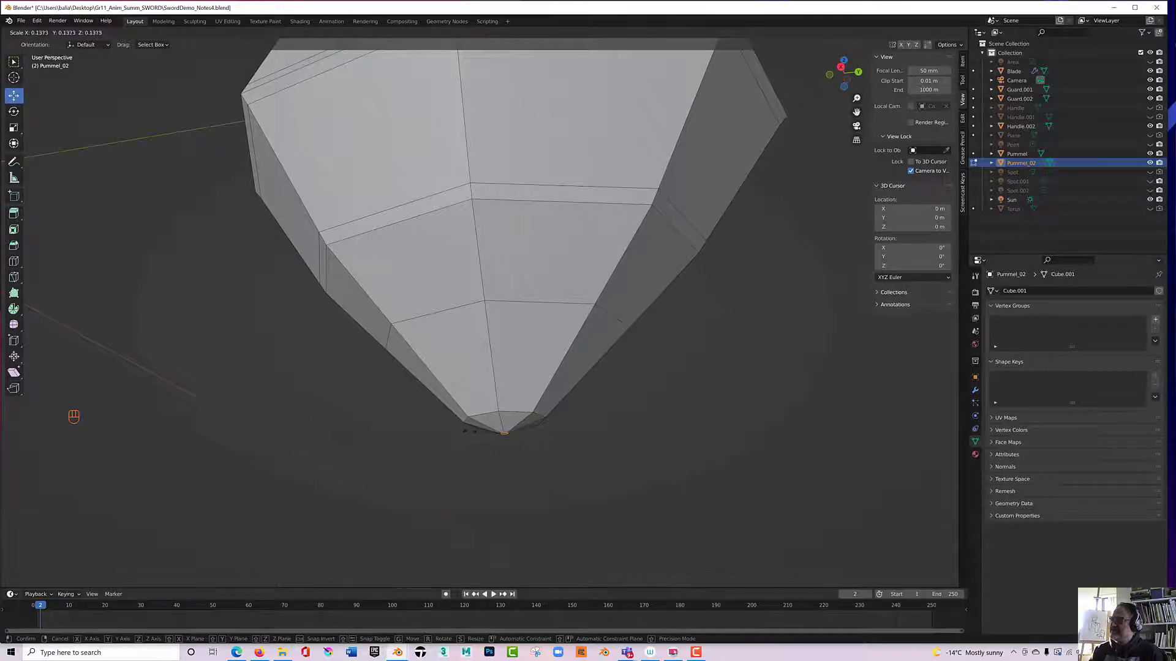
left_click(456, 433)
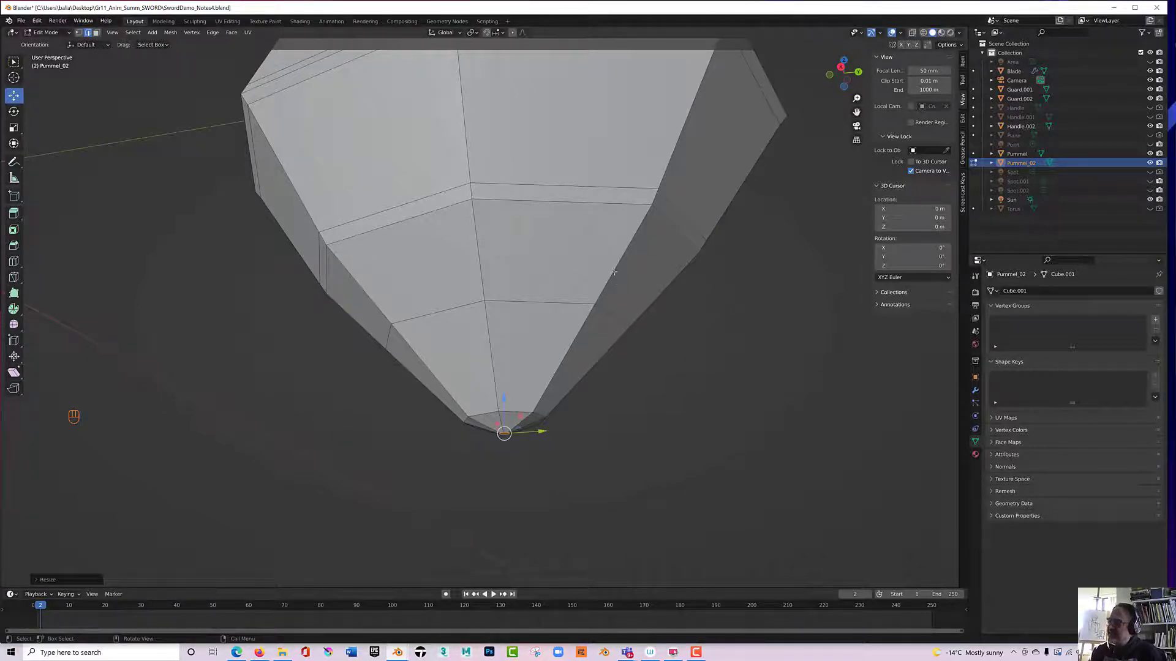
left_click_drag(506, 430, 496, 445)
key("KP_3")
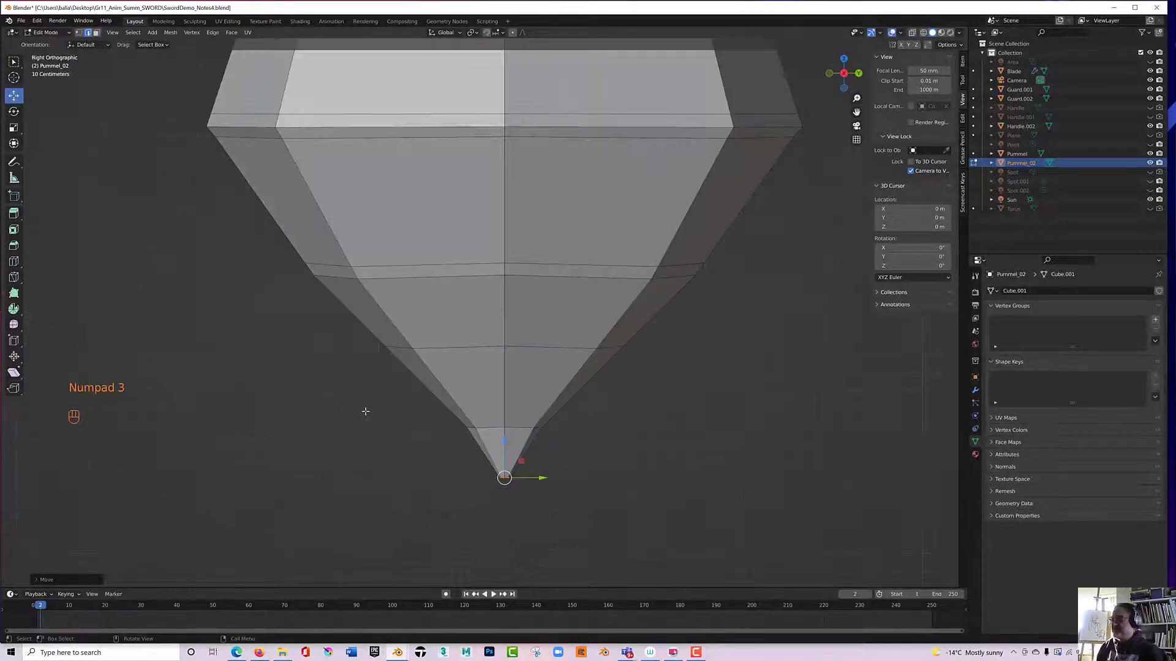
In right view, scale the edge ring just above Pummel_02's tip outward, and slightly widen the next ring up to smooth the taper.
left_click(487, 427)
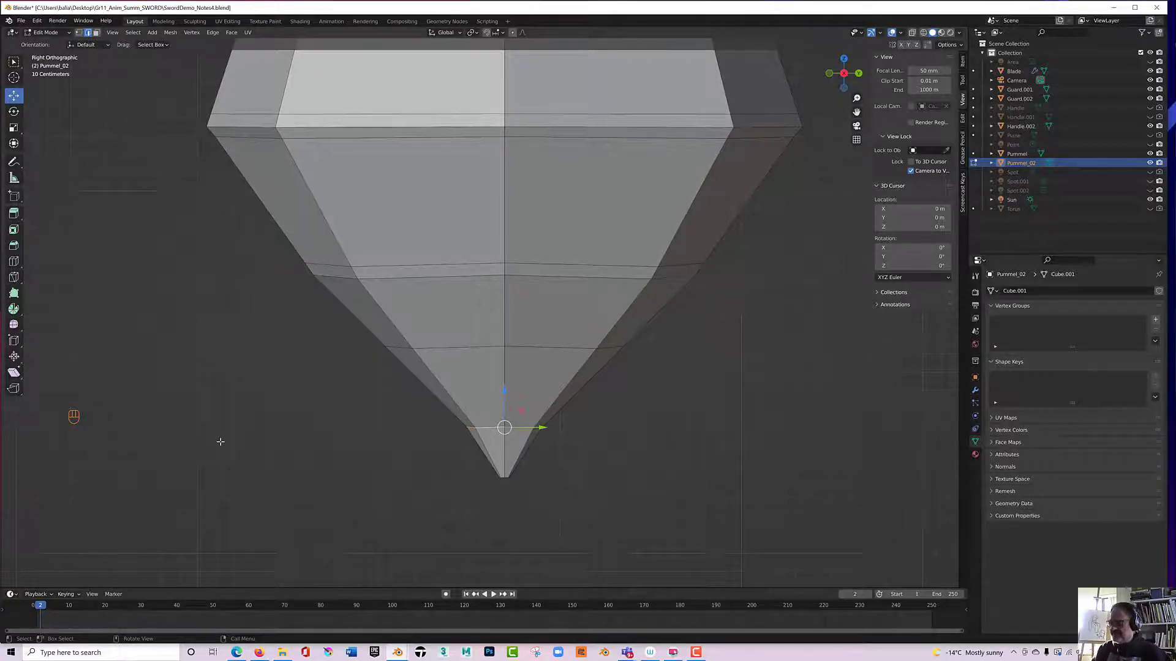
key("s")
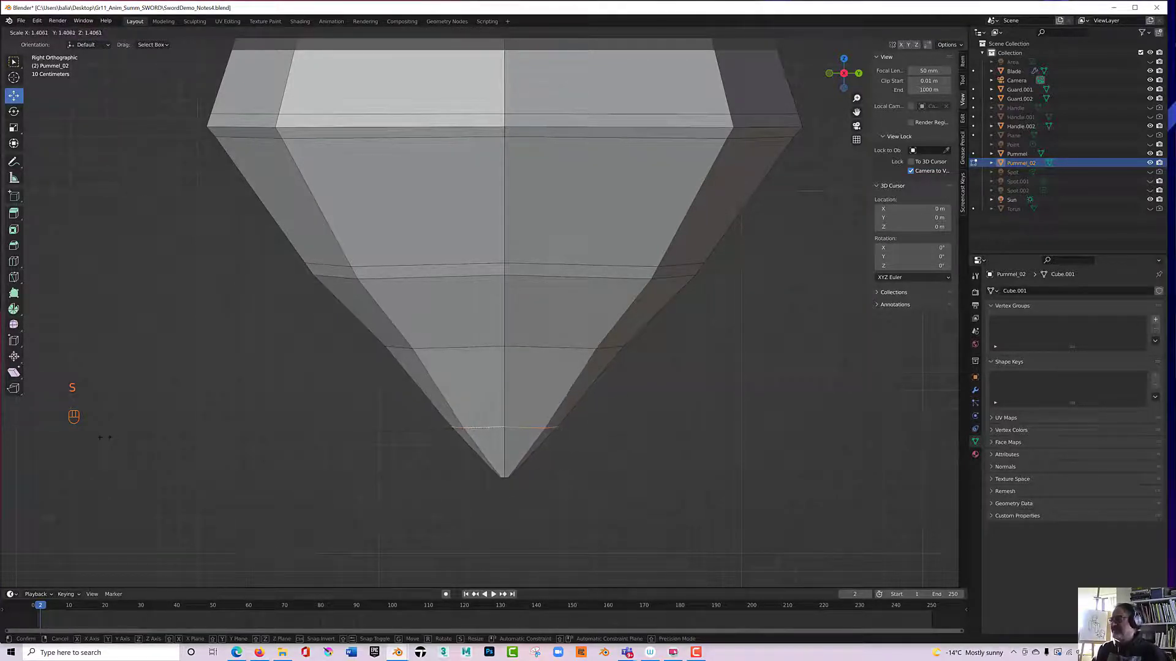
left_click(73, 443)
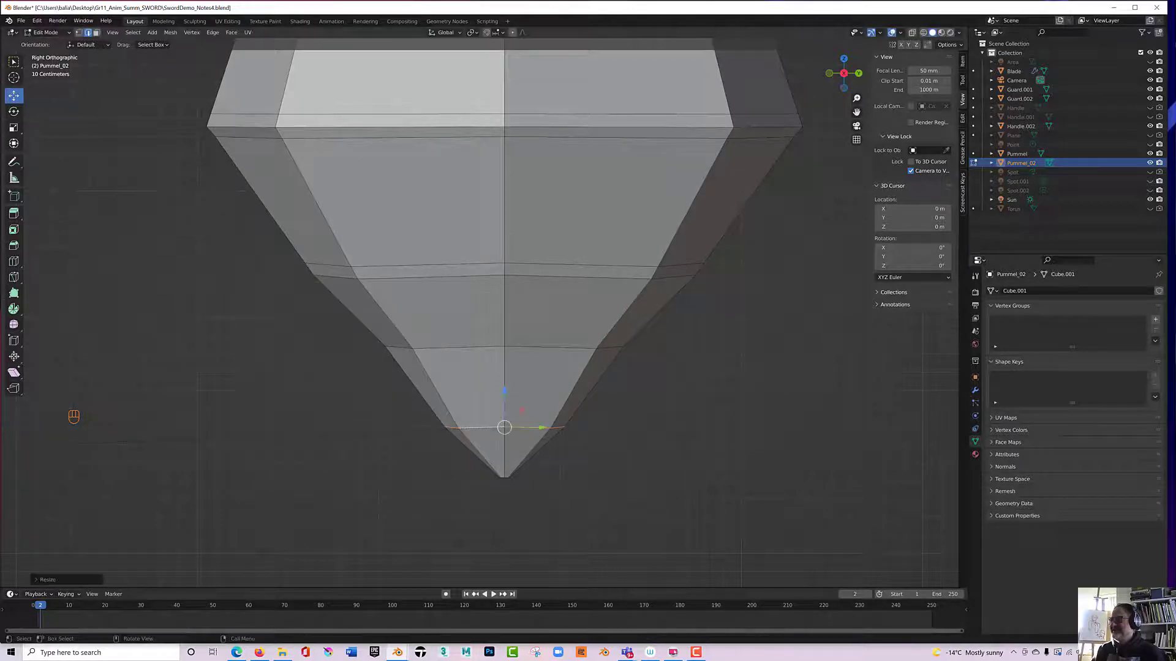
left_click(451, 347, "alt")
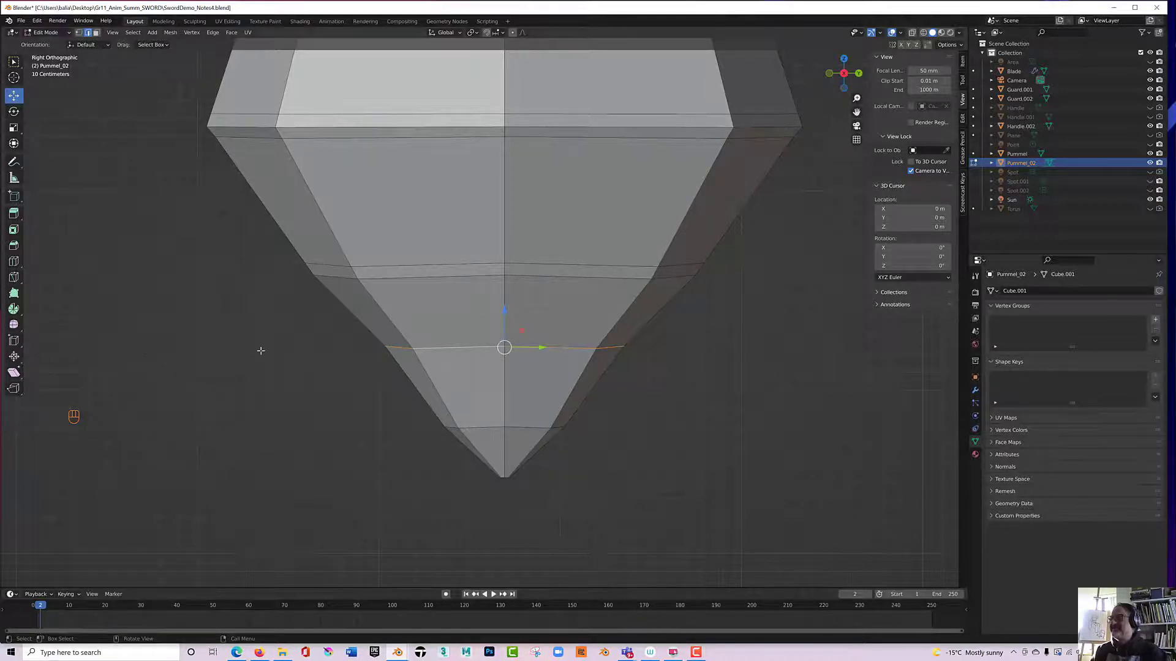
key("s")
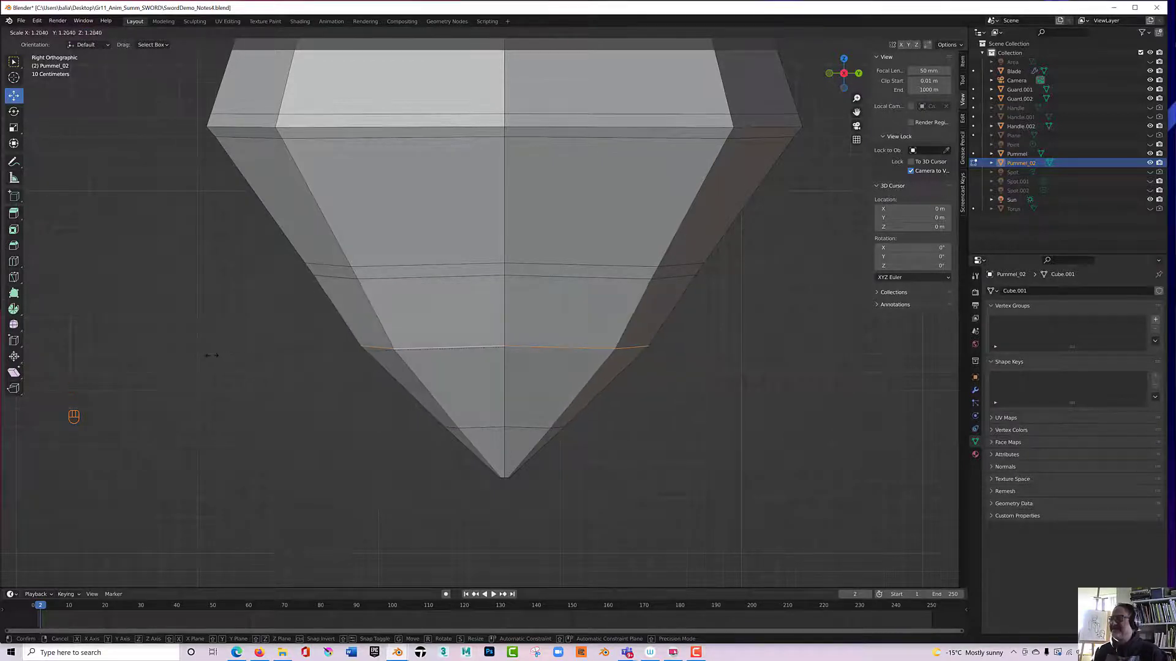
left_click(219, 354)
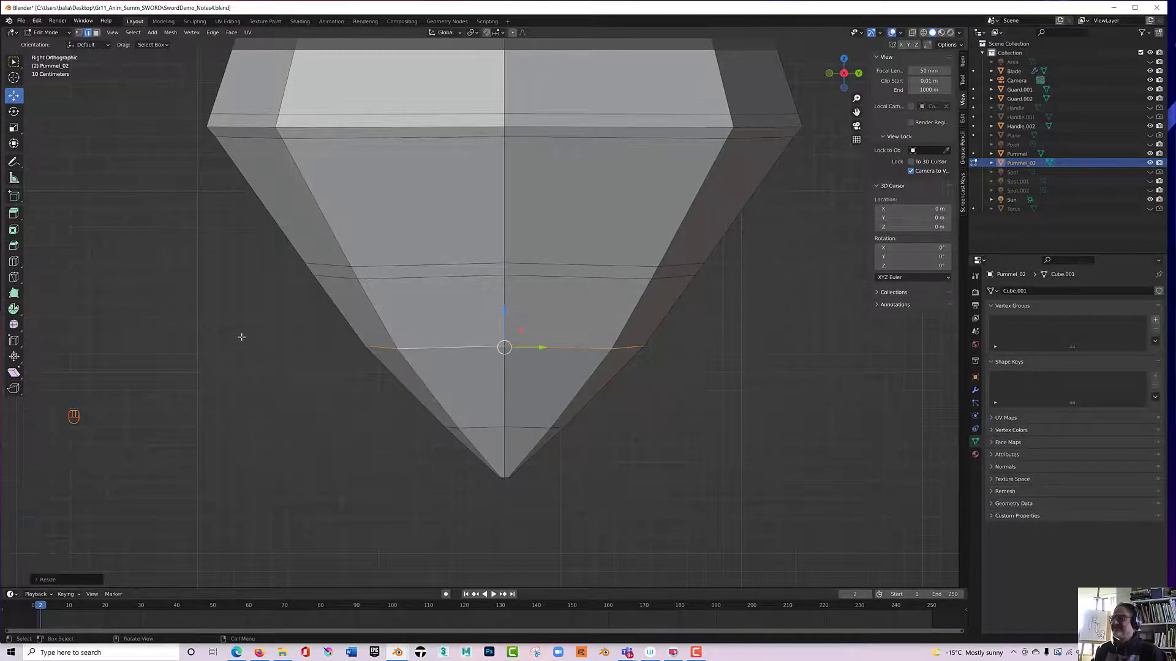
Examine Pummel_02's top, sides and tapered lower section from several angles, then up close at the tip.
scroll(241, 337, "down", 5)
middle_click_drag(326, 349, 154, 358)
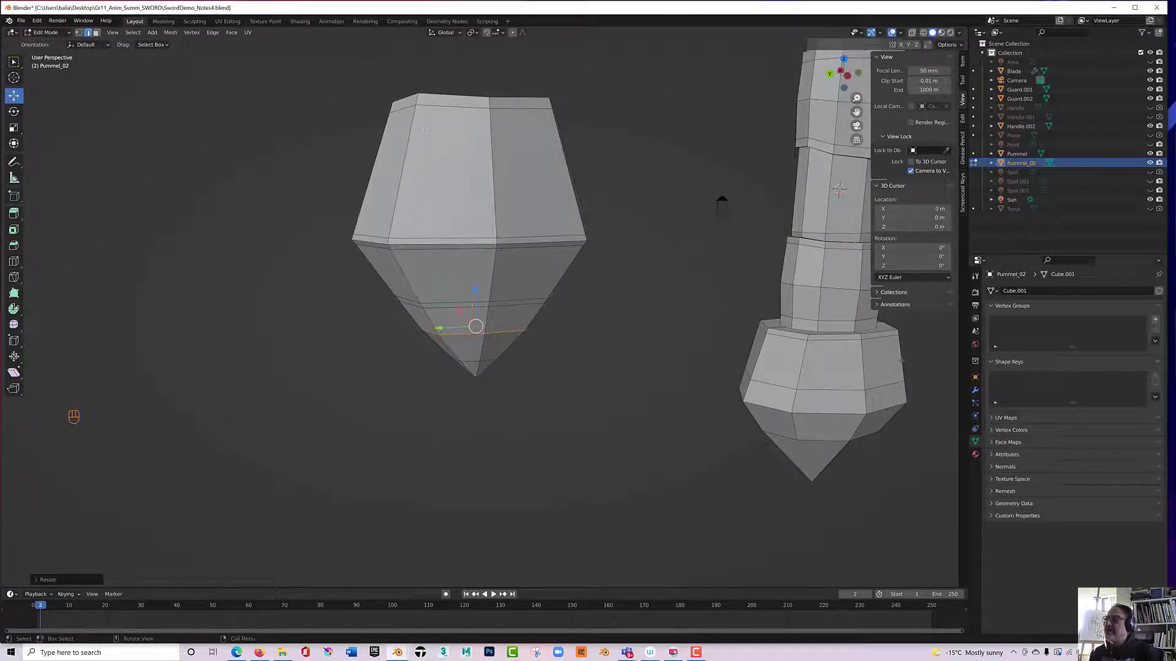
middle_click_drag(397, 143, 397, 237)
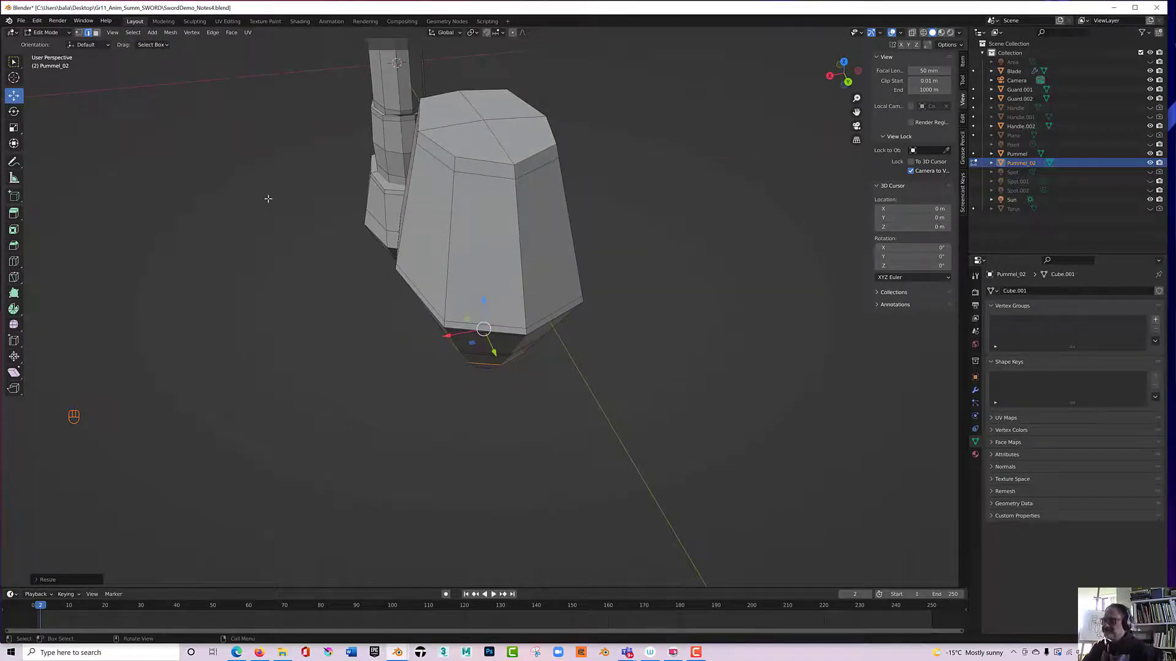
middle_click_drag(235, 240, 258, 311, "shift")
scroll(258, 311, "up", 1)
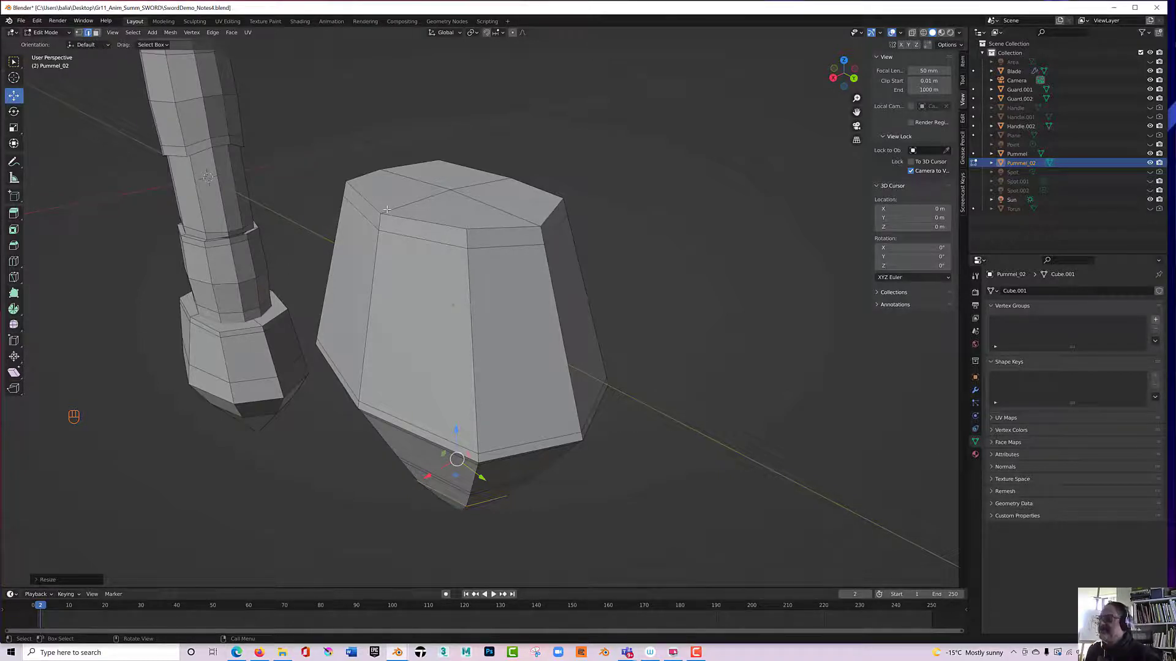
middle_click_drag(398, 215, 459, 246)
middle_click_drag(486, 481, 426, 370)
scroll(477, 387, "up", 3)
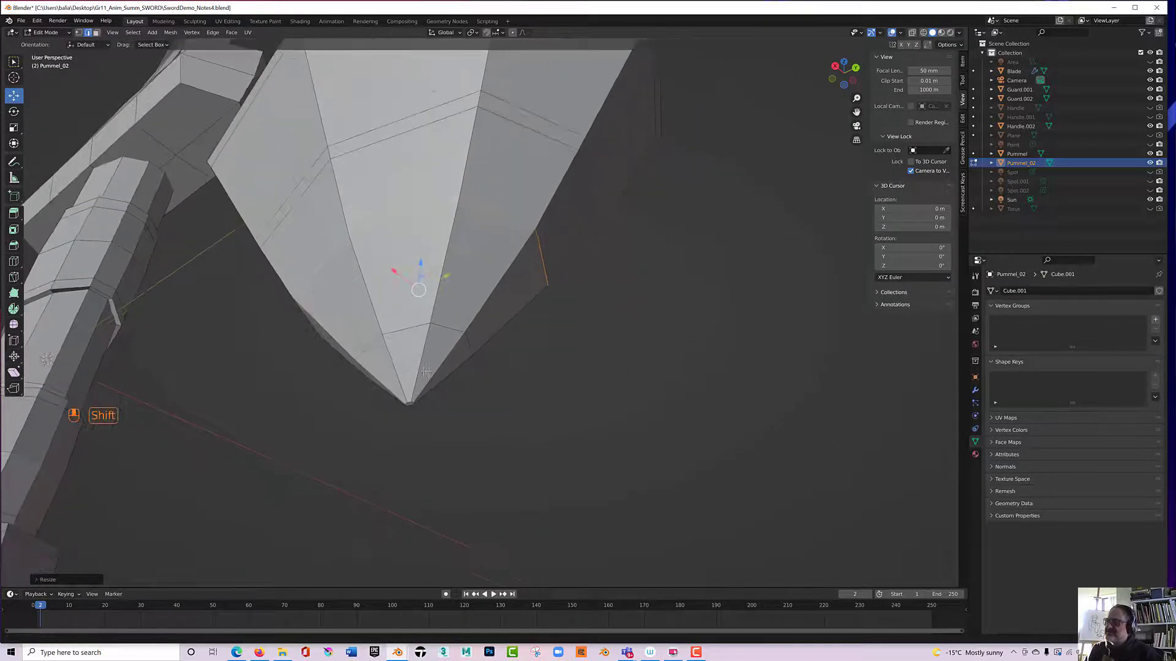
scroll(427, 370, "up", 3)
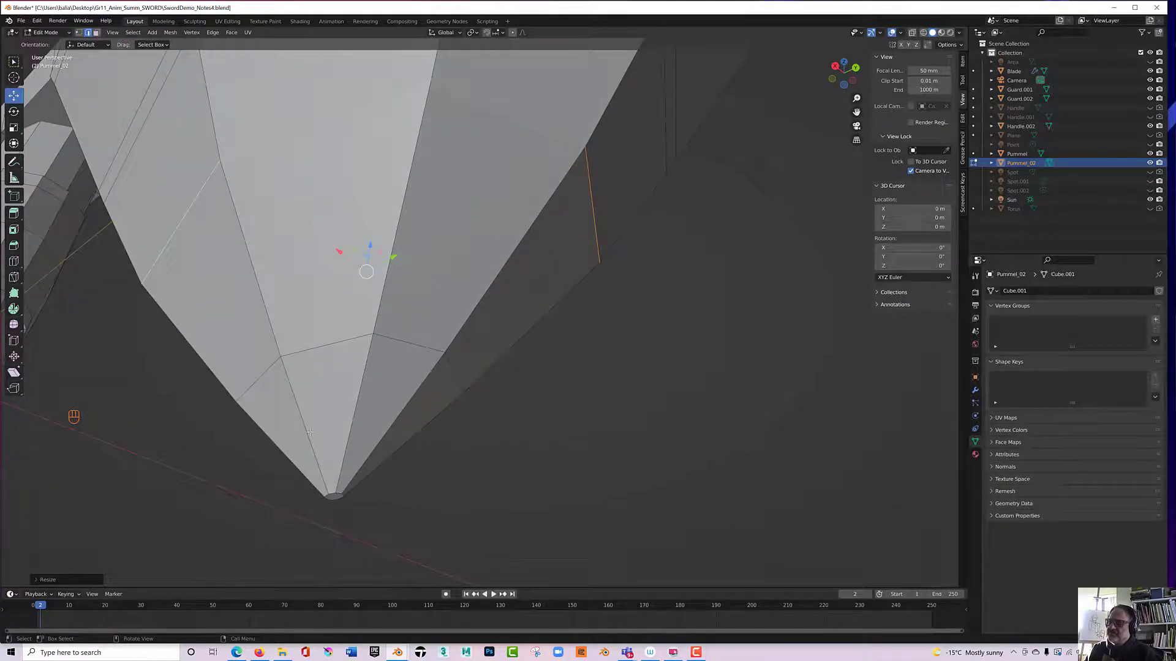
Select edges around Pummel_02's tip to check its geometry, and review the whole shape beside the sword in Object Mode.
left_click(332, 492)
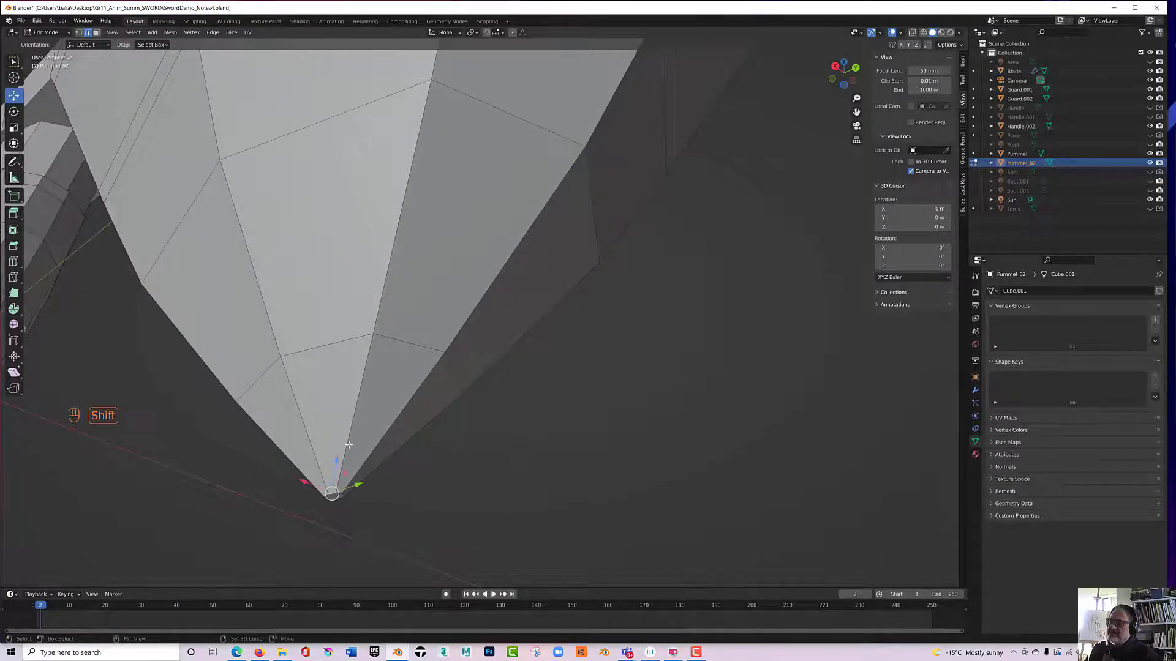
left_click(347, 343, "shift")
left_click(337, 340, "shift")
left_click(292, 388, "shift")
middle_click_drag(297, 364, 333, 423)
scroll(322, 390, "down", 6)
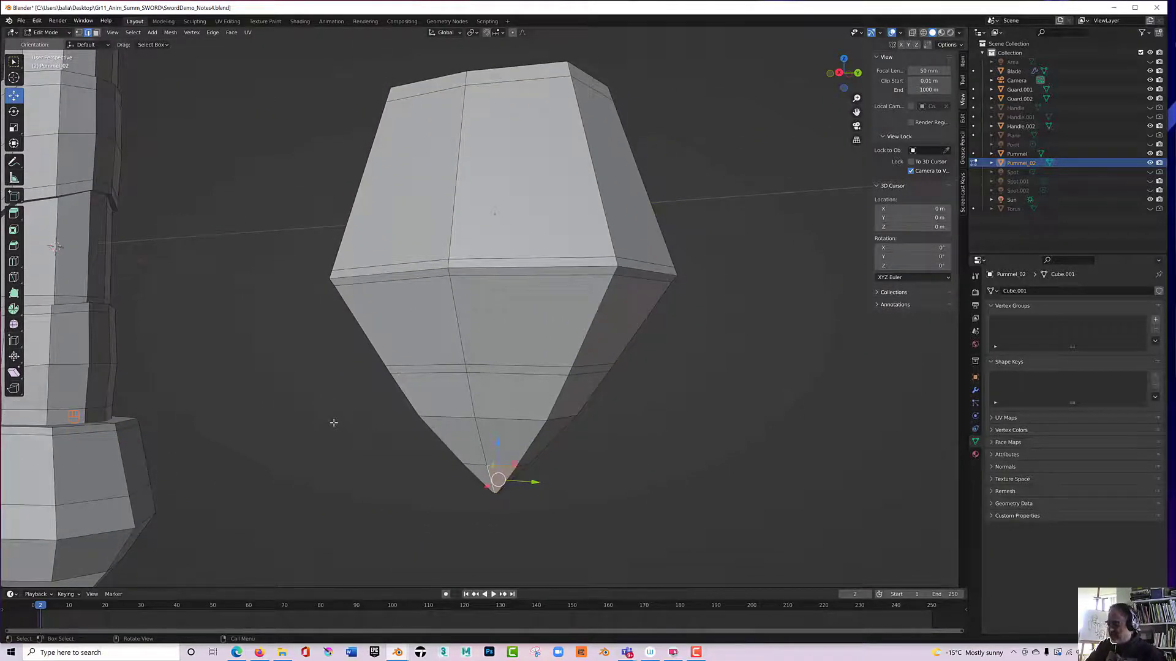
key("Tab")
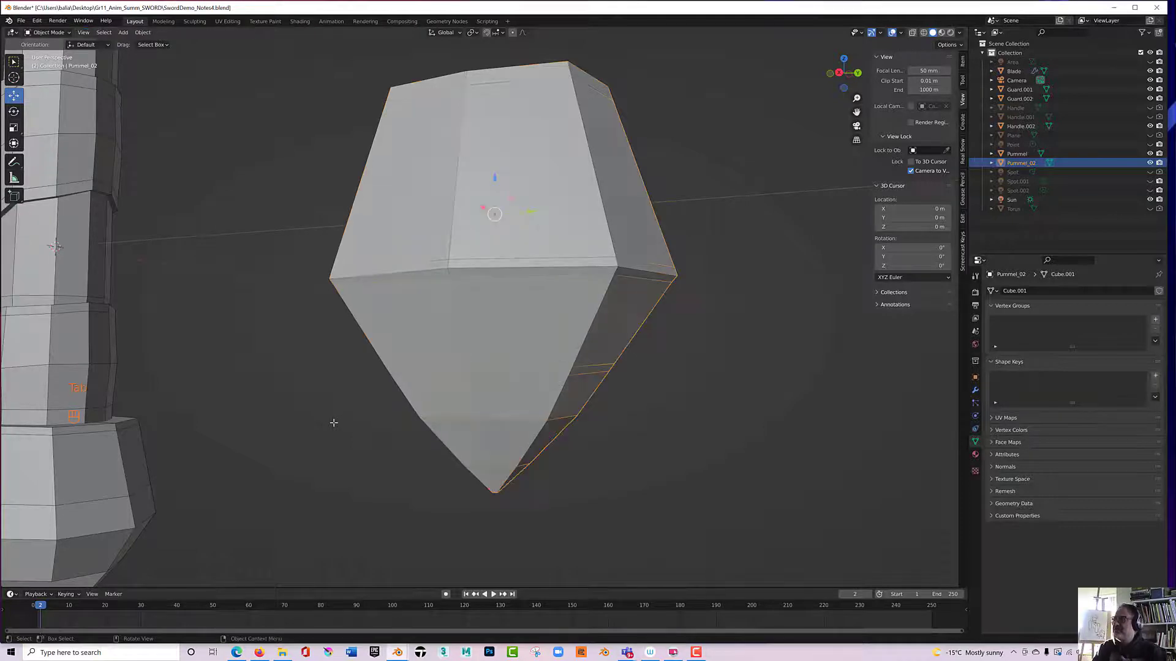
scroll(414, 385, "up", 2)
scroll(414, 372, "down", 5)
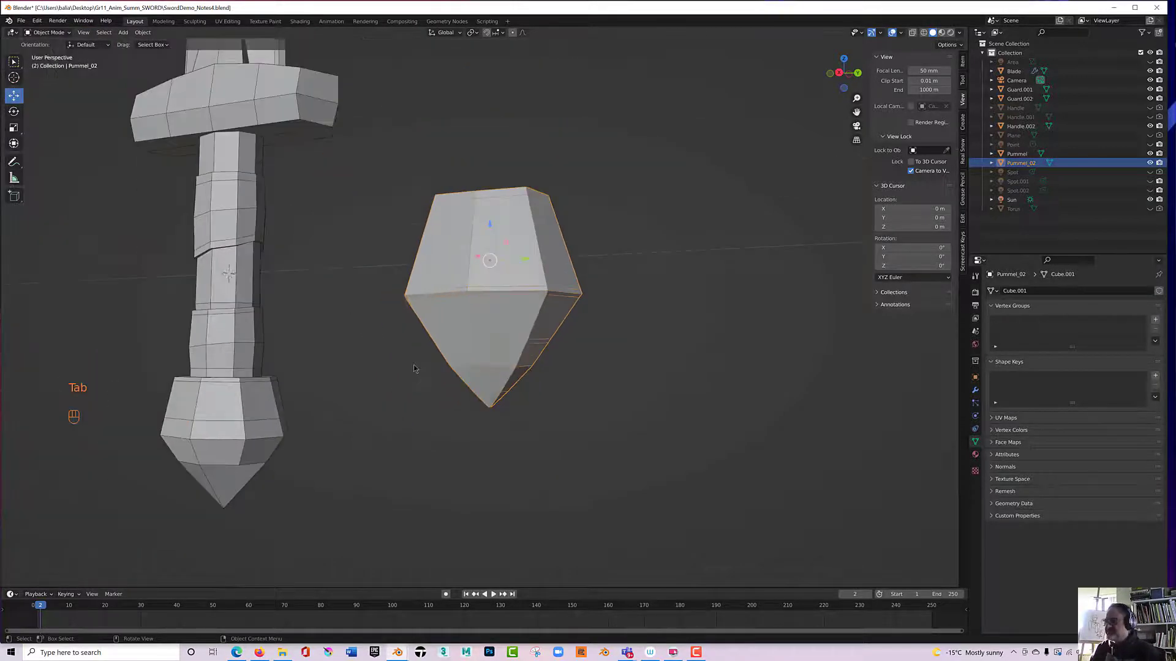
middle_click_drag(414, 372, 411, 300)
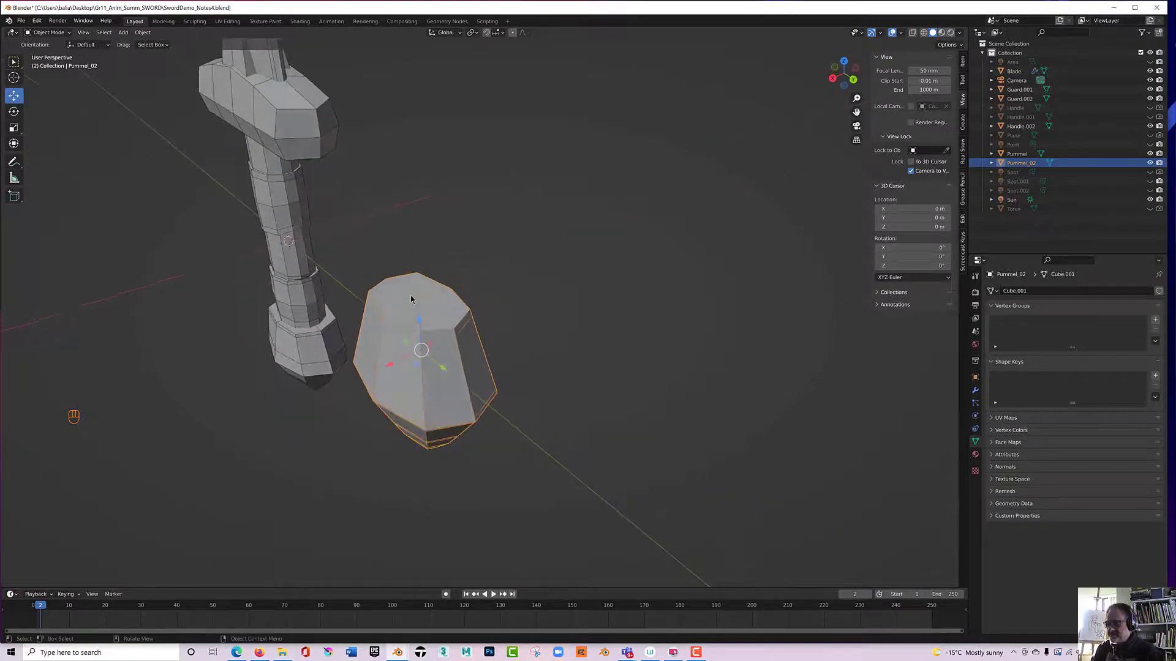
Select the four faces on top of Pummel_02 in Edit Mode, inset them together inside the top rim and return to Object Mode.
key("3")
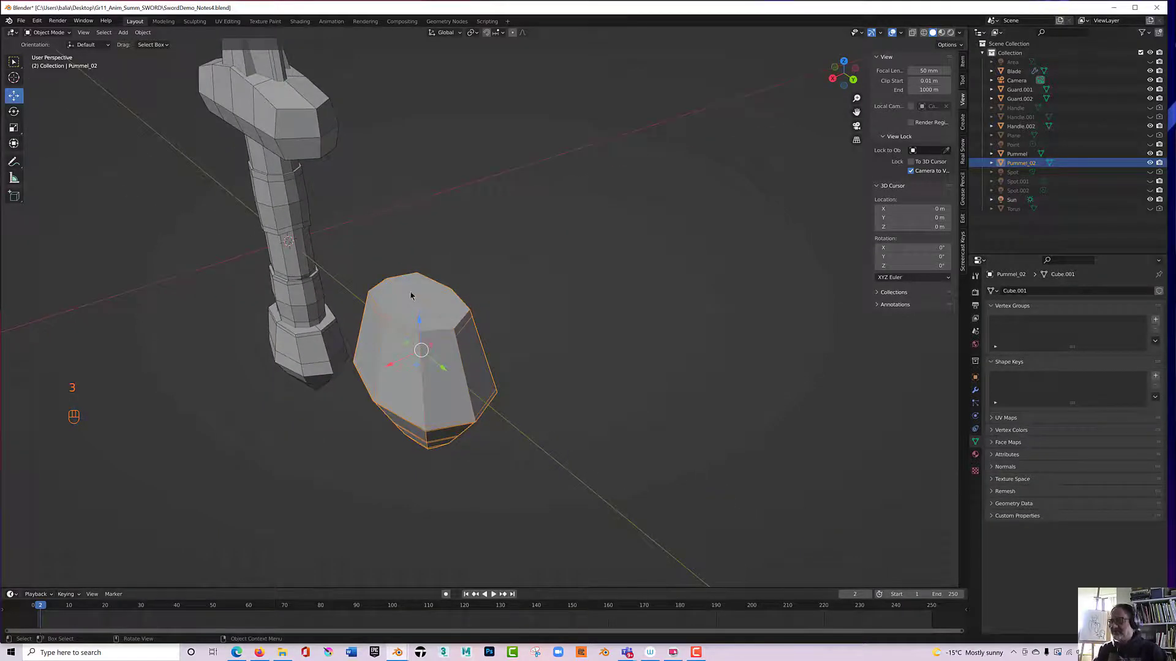
key("Tab")
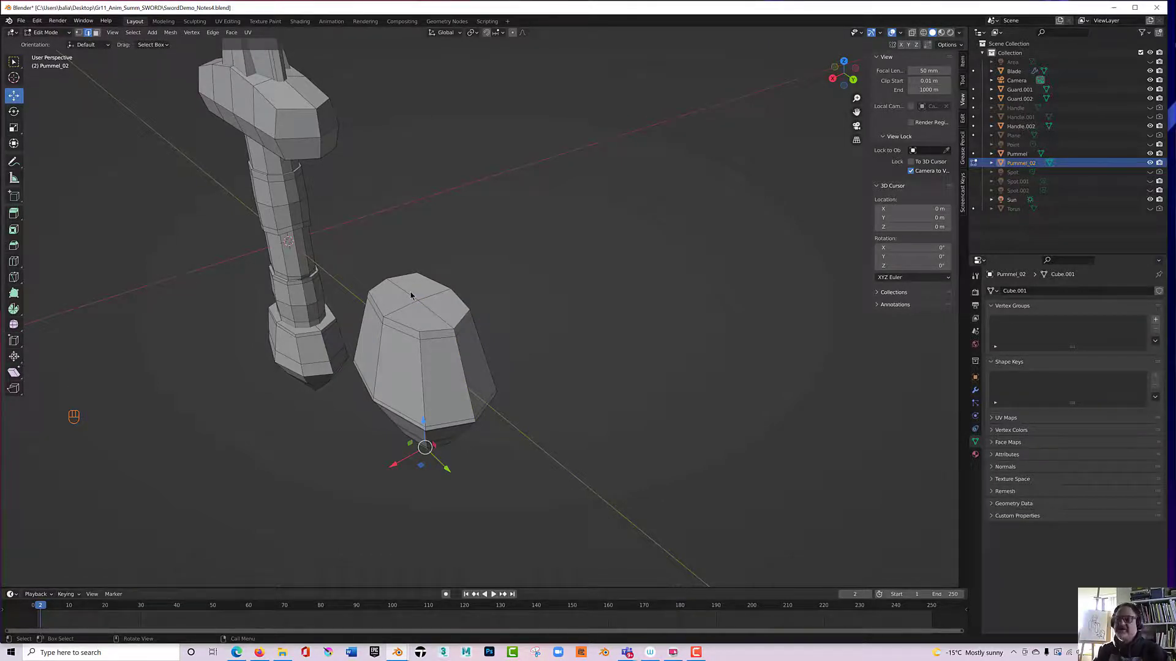
left_click(433, 292)
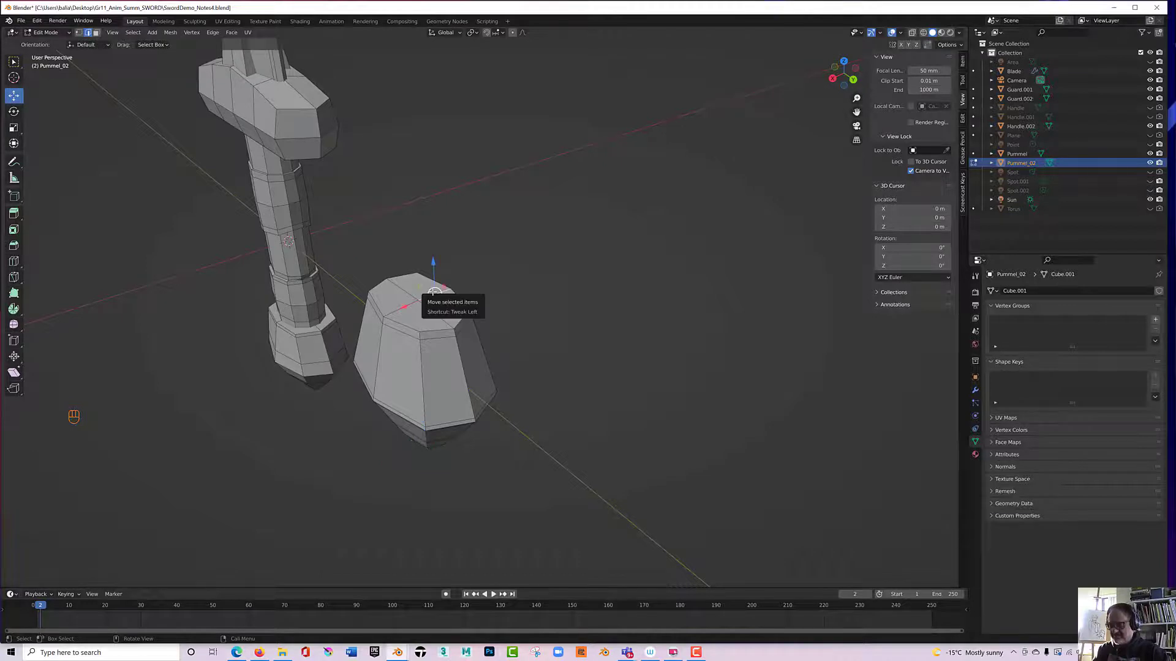
key("3")
left_click(419, 290)
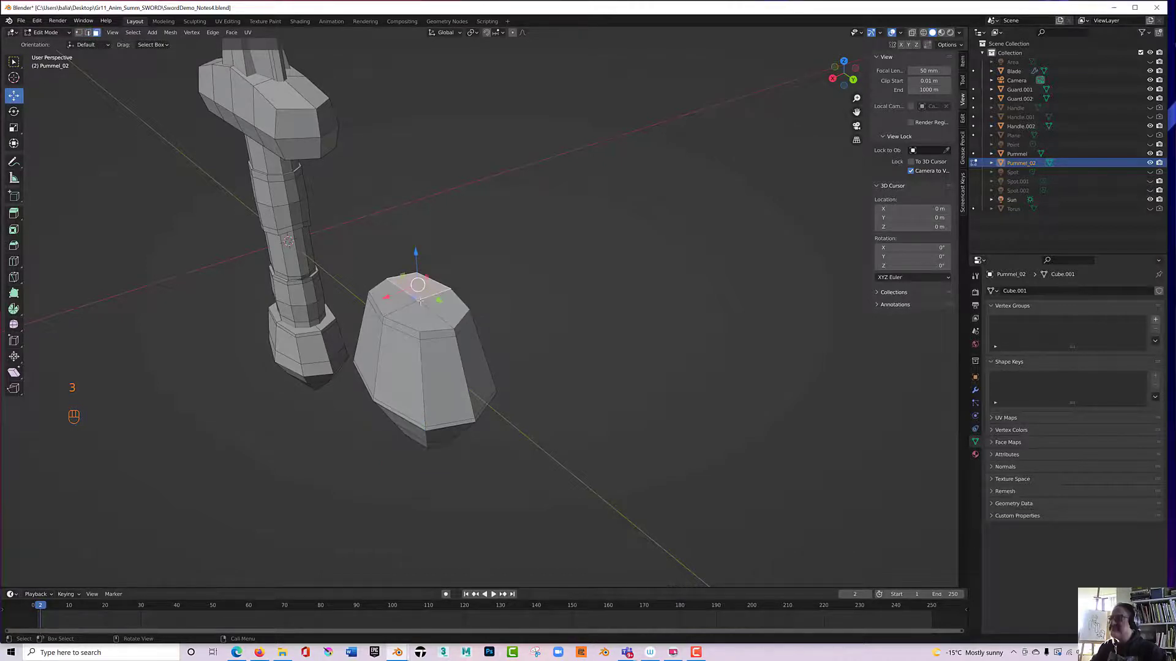
left_click(444, 307, "shift")
left_click(396, 310, "shift")
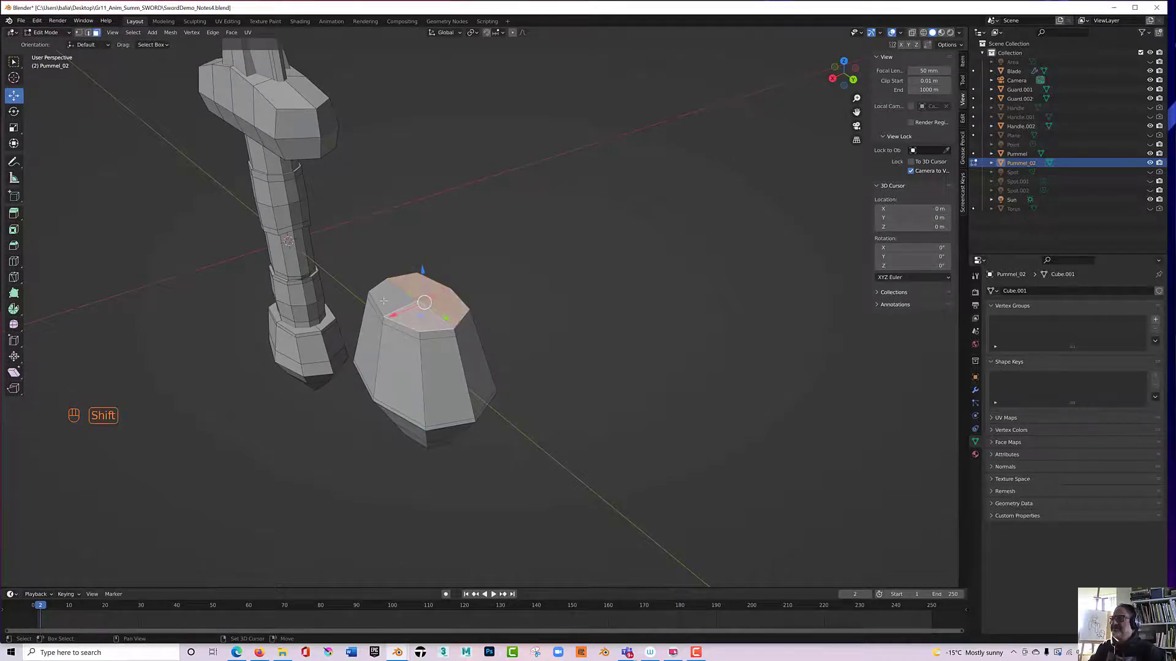
left_click(388, 300, "shift")
middle_click_drag(317, 305, 343, 295)
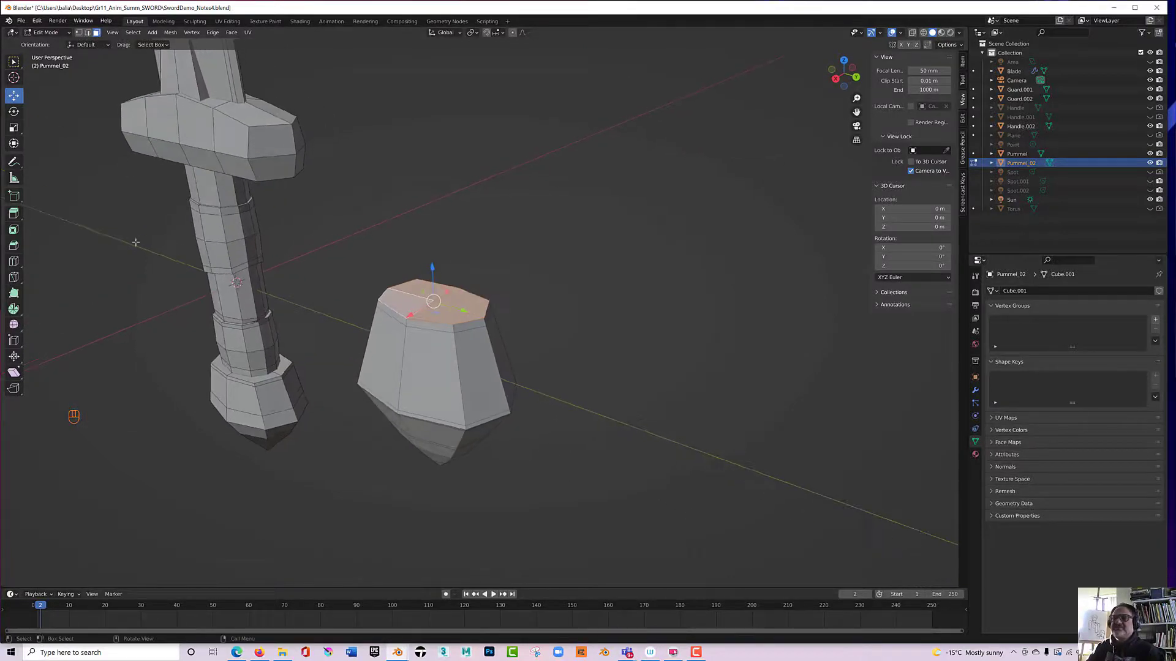
left_click(14, 229)
left_click_drag(432, 268, 429, 273)
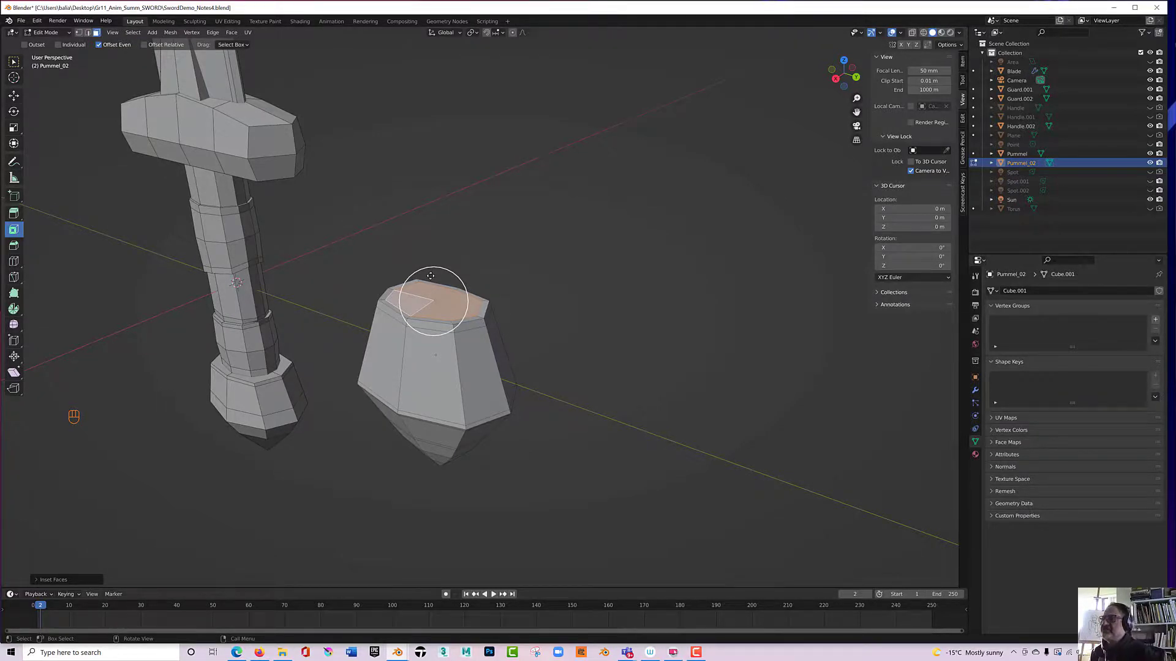
left_click_drag(432, 267, 415, 277)
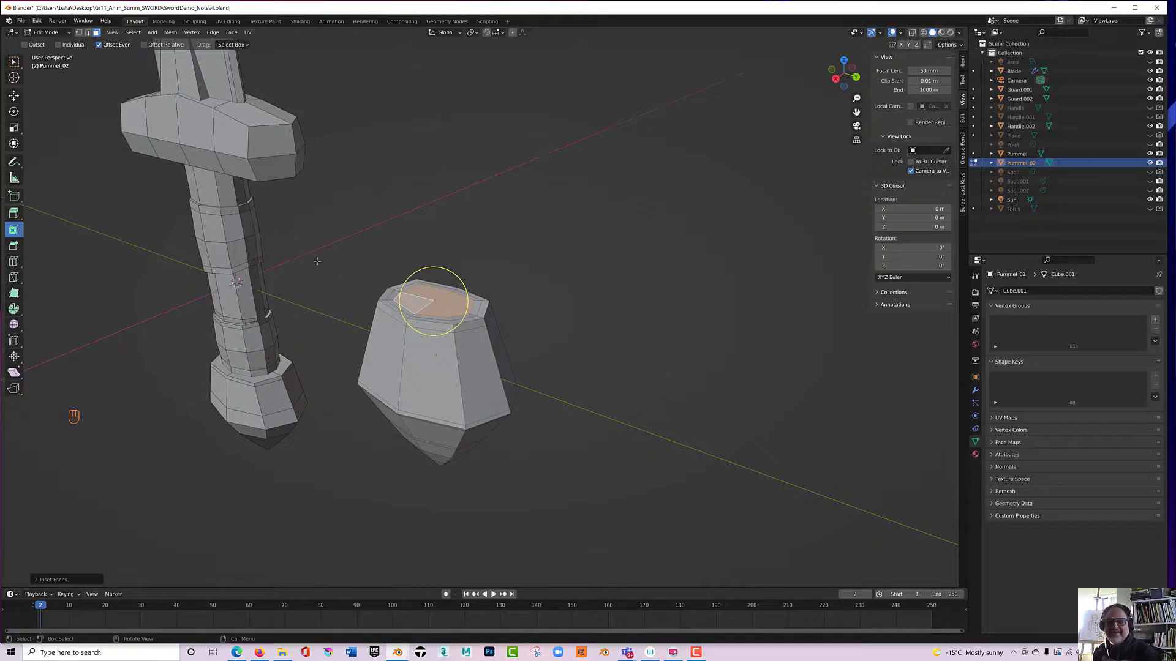
mouse_move(341, 262)
middle_mouse_down()
mouse_move(333, 245)
mouse_move(429, 231)
mouse_move(343, 227)
mouse_move(325, 262)
mouse_move(420, 236)
mouse_move(354, 239)
mouse_move(361, 269)
middle_mouse_up()
key("Tab")
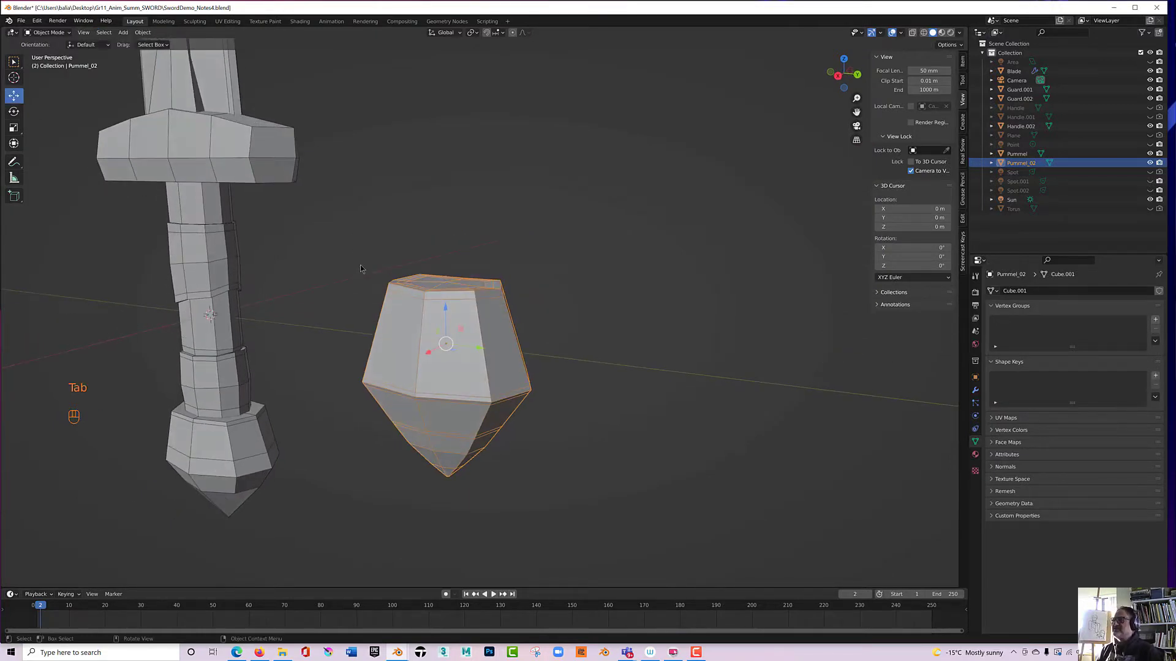